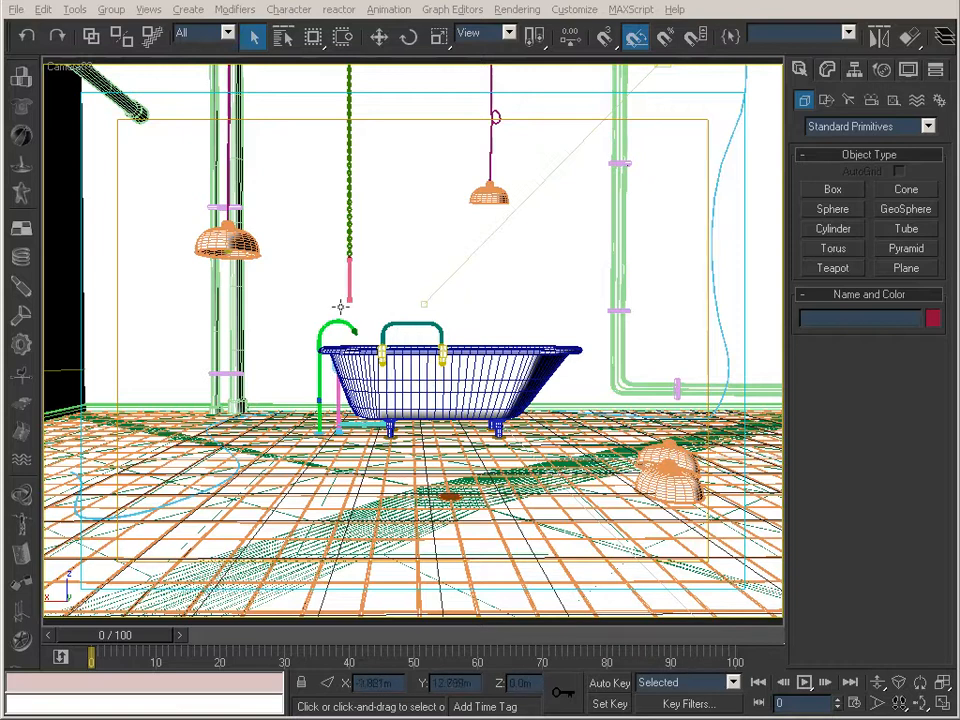
# Switch the viewport from the camera to the Perspective view and display the bathroom scene as wireframe.
pyautogui.press('p')
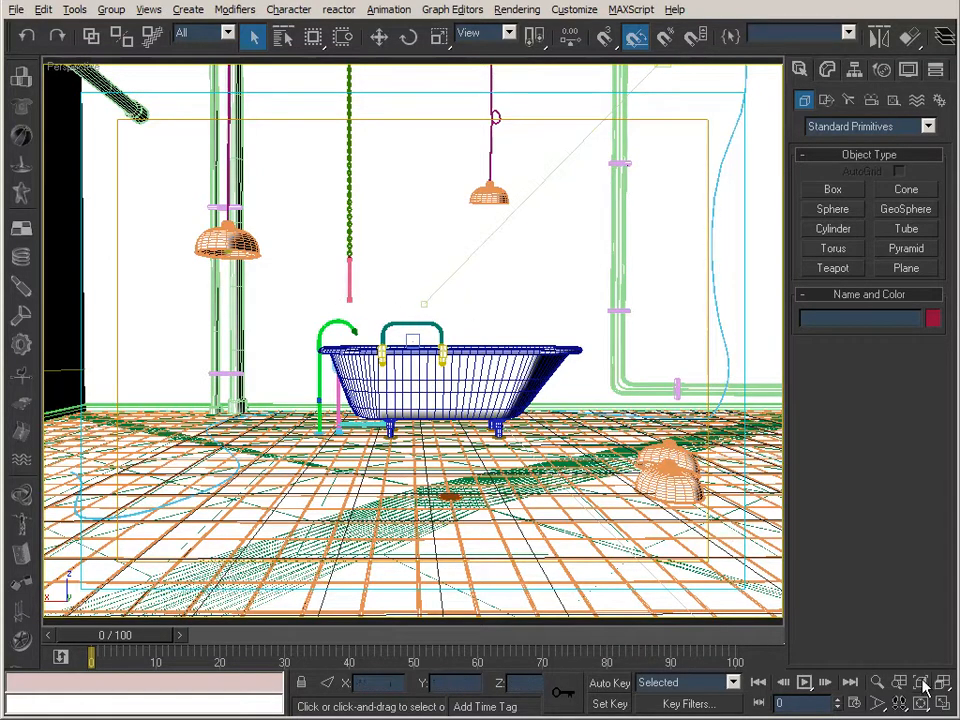
pyautogui.click(920, 703)
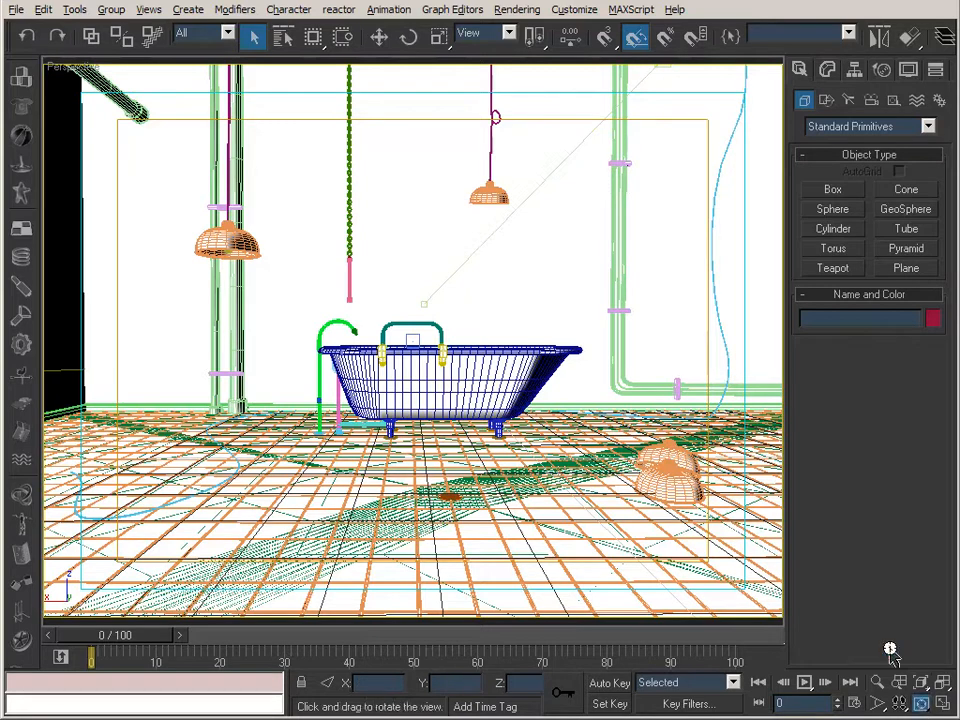
pyautogui.rightClick(64, 67)
pyautogui.click(100, 94)
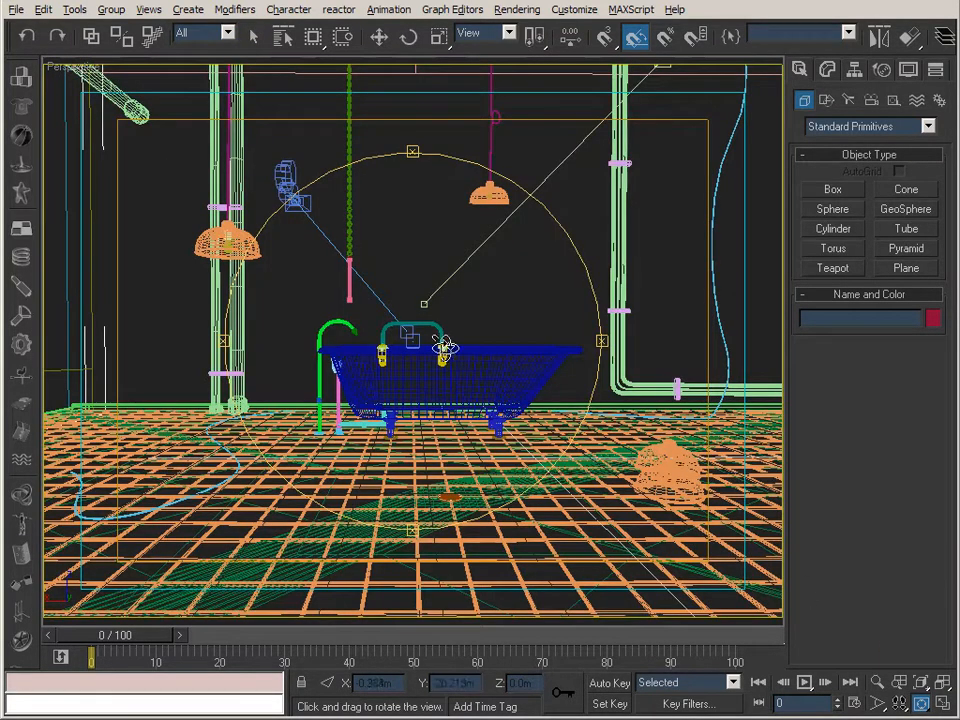
# Examine the whole room model from several angles, including the window wall, skylight, bathtub and adjoining walls.
pyautogui.moveTo(389, 318); pyautogui.dragTo(504, 341)
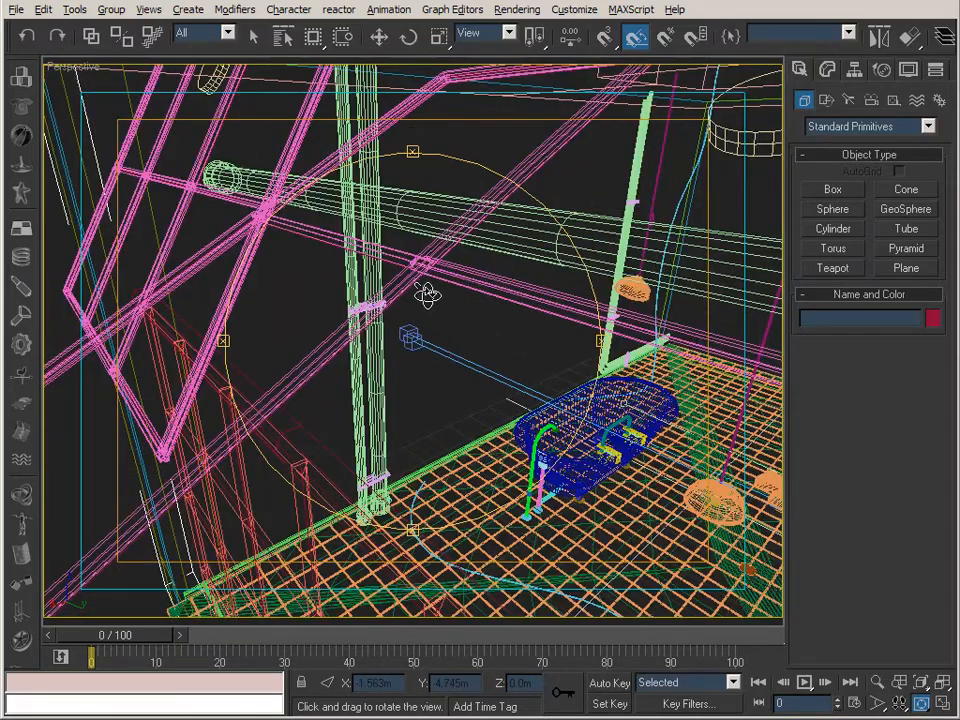
pyautogui.scroll(-10, 381, 251)
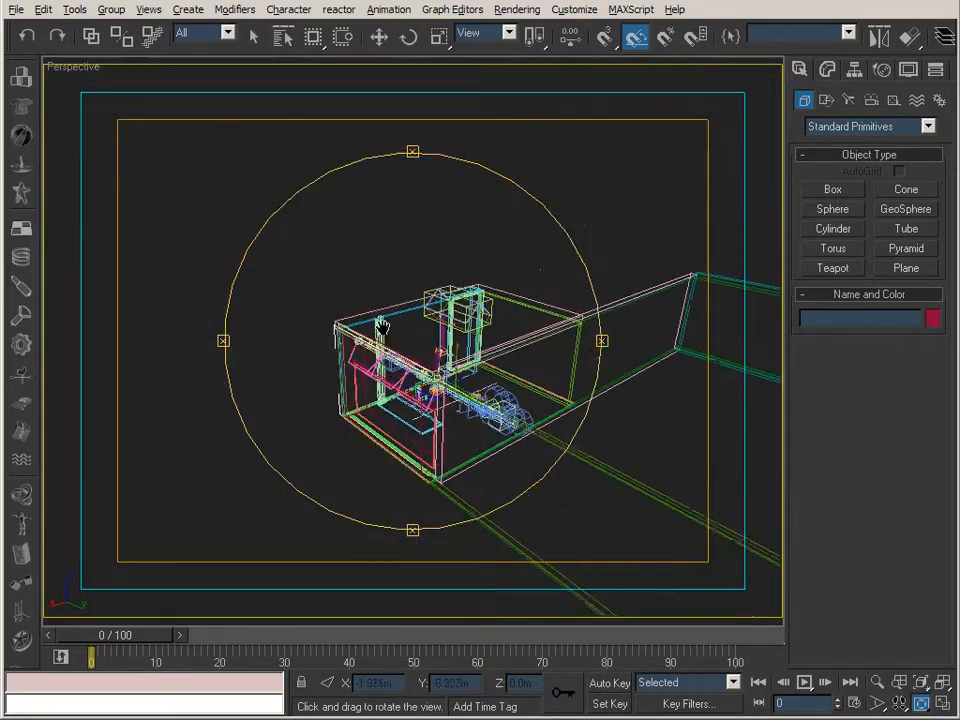
pyautogui.moveTo(381, 327); pyautogui.dragTo(371, 335, button='middle')
pyautogui.scroll(4, 371, 337)
pyautogui.moveTo(371, 337); pyautogui.dragTo(293, 361)
pyautogui.moveTo(379, 360); pyautogui.dragTo(374, 358)
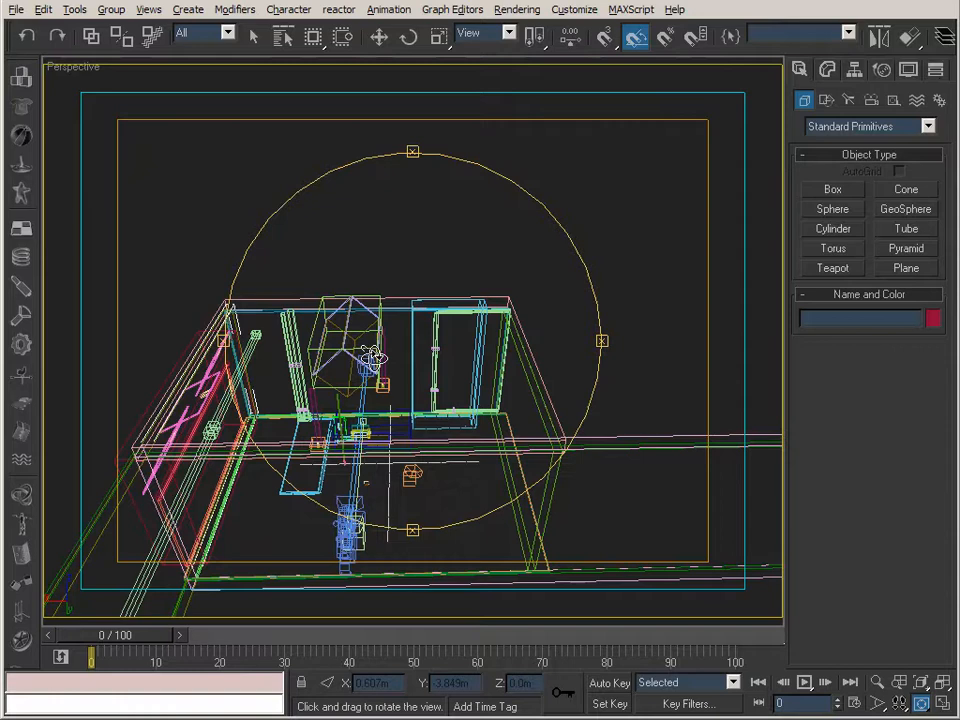
pyautogui.moveTo(372, 357); pyautogui.dragTo(243, 286)
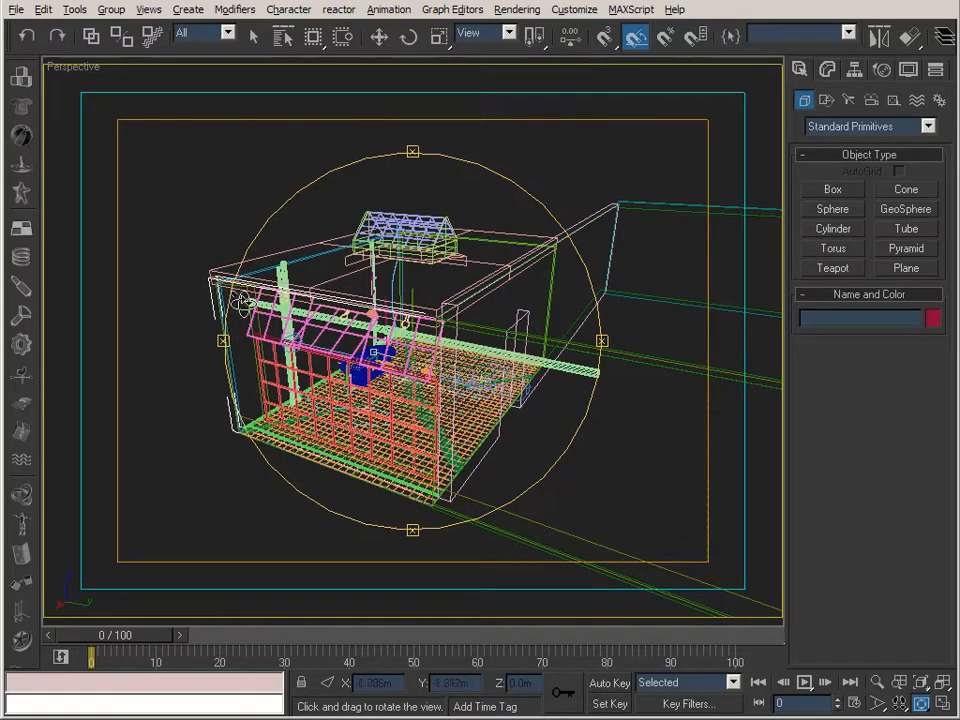
pyautogui.moveTo(321, 279); pyautogui.dragTo(420, 182)
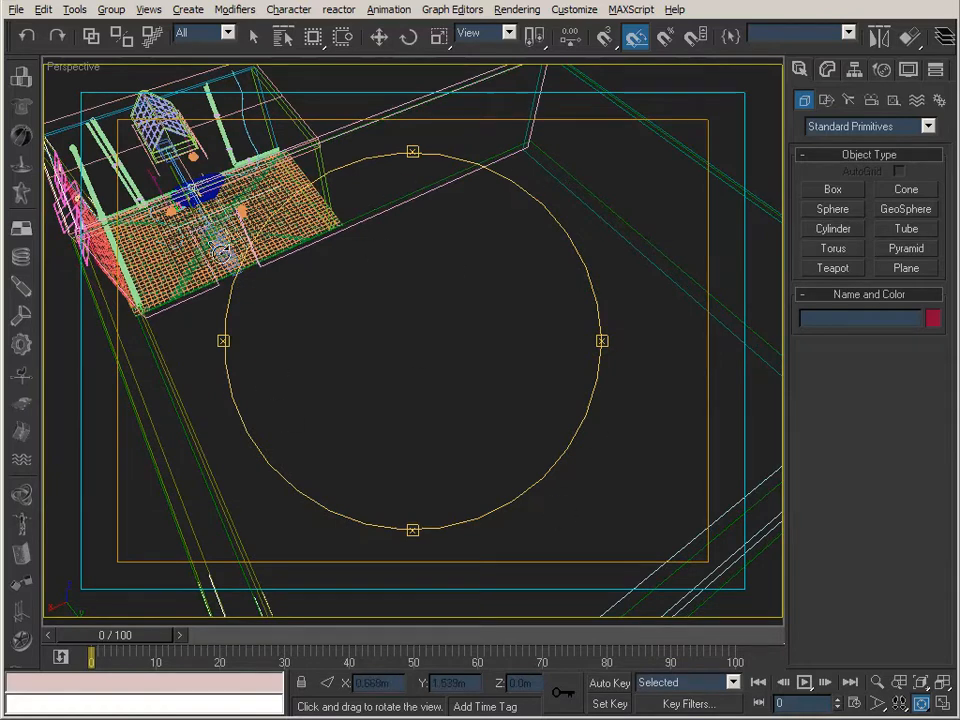
pyautogui.moveTo(343, 268); pyautogui.dragTo(454, 407)
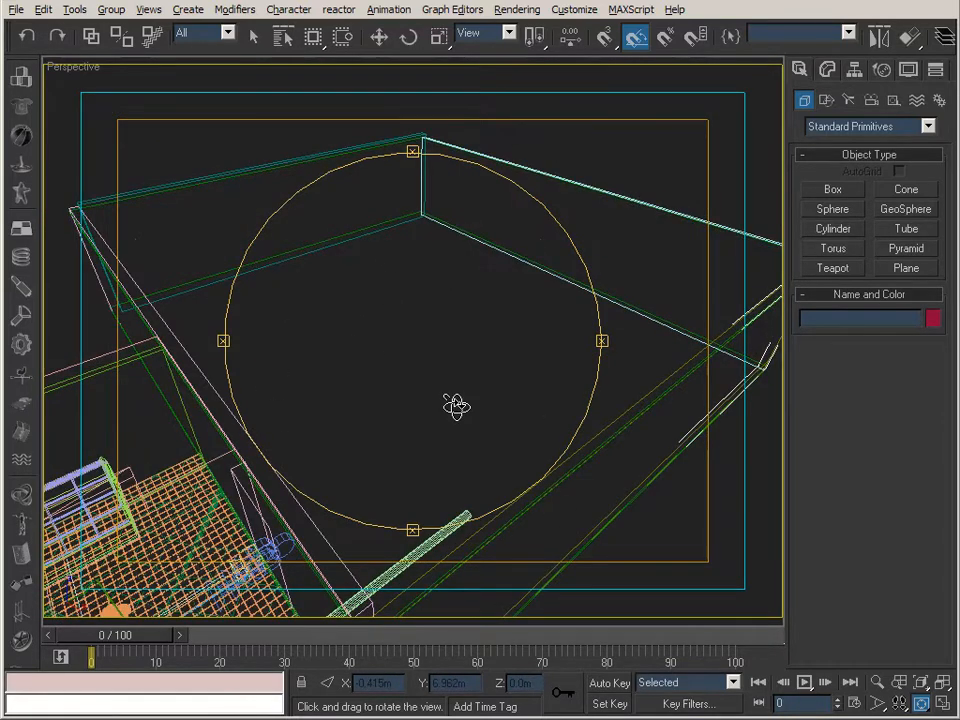
pyautogui.moveTo(455, 405); pyautogui.dragTo(305, 413)
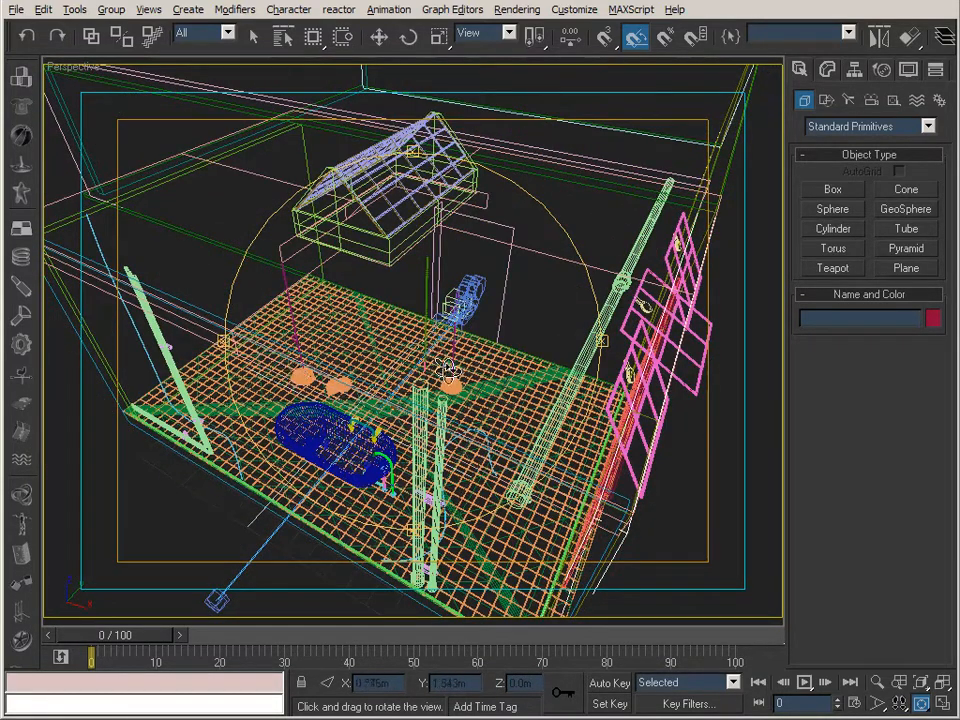
pyautogui.moveTo(310, 378); pyautogui.dragTo(545, 300)
pyautogui.moveTo(441, 336); pyautogui.dragTo(483, 307)
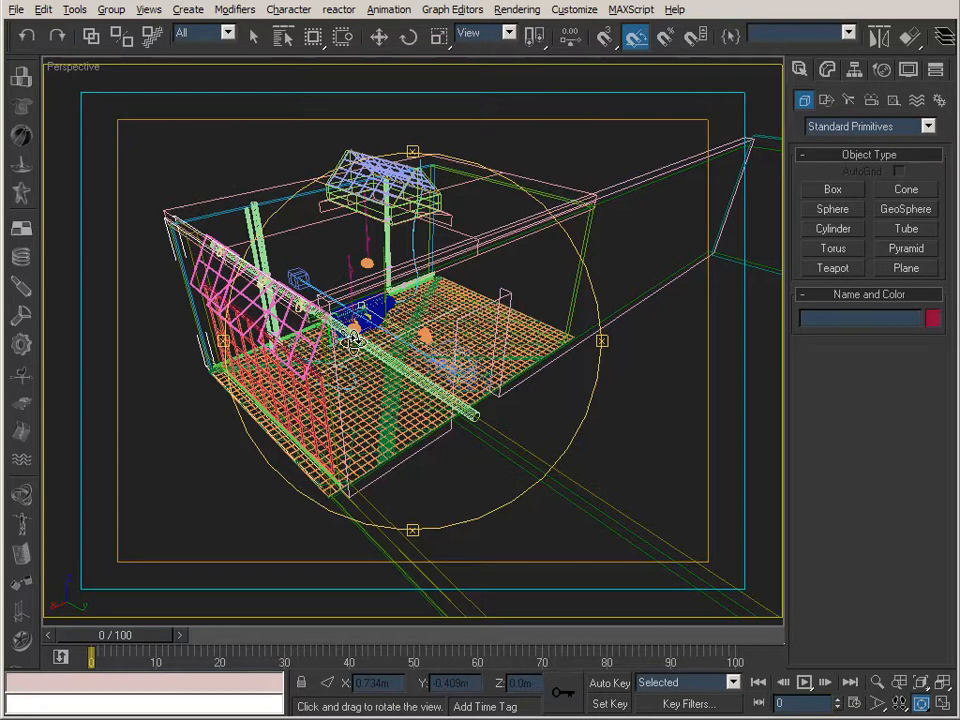
pyautogui.moveTo(299, 240); pyautogui.dragTo(399, 339)
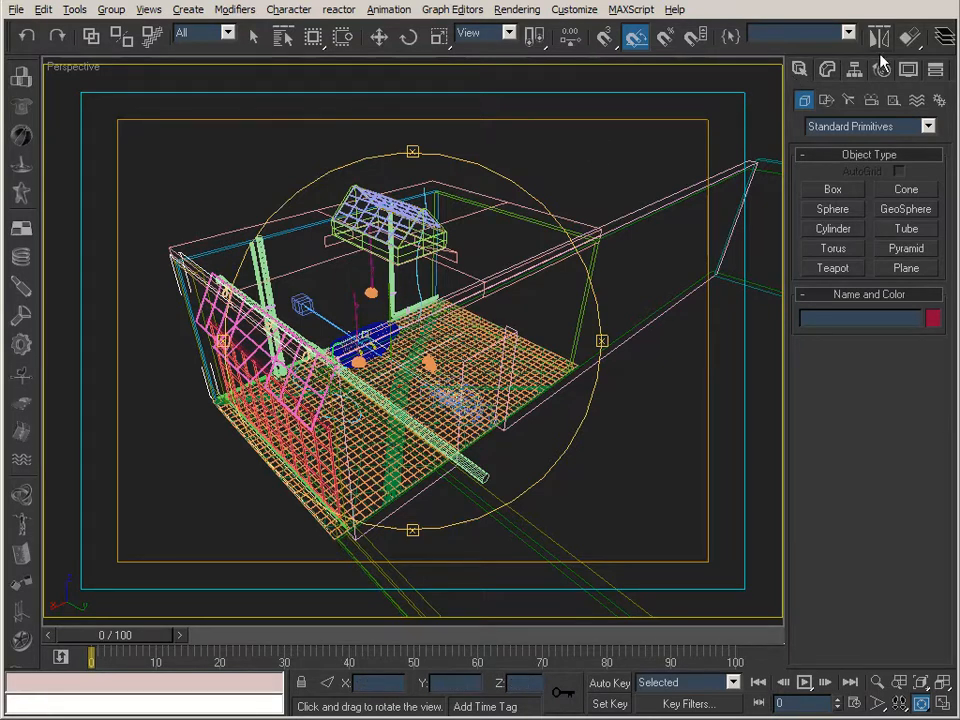
# View Material #0's settings in the Material Editor, set the editor aside, and inspect the windows on the room's side wall up close.
pyautogui.moveTo(766, 47); pyautogui.dragTo(516, 50)
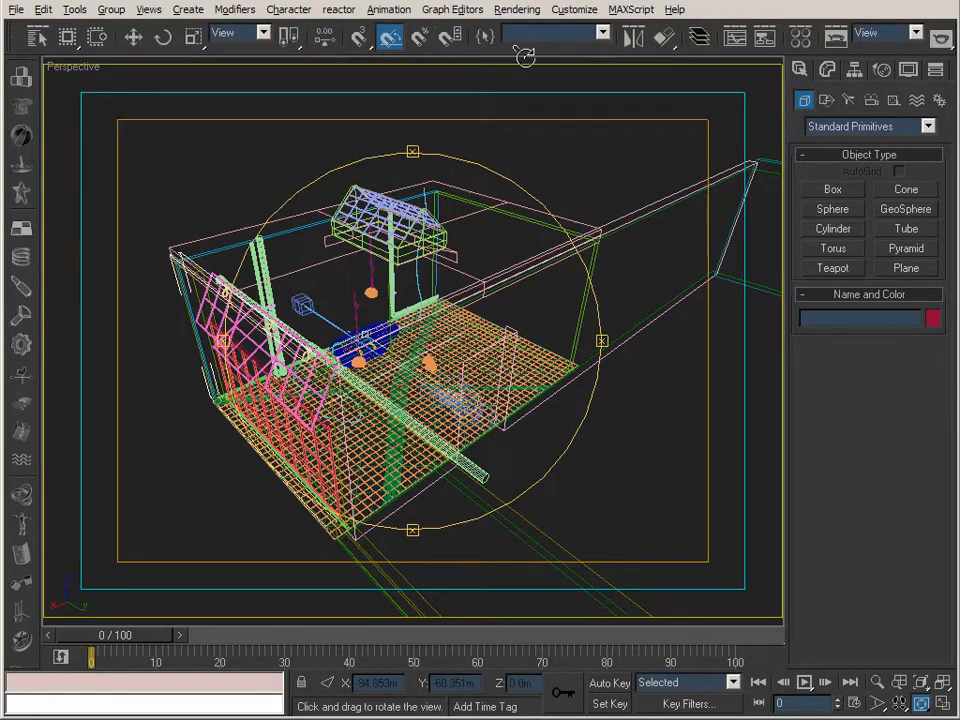
pyautogui.click(797, 40)
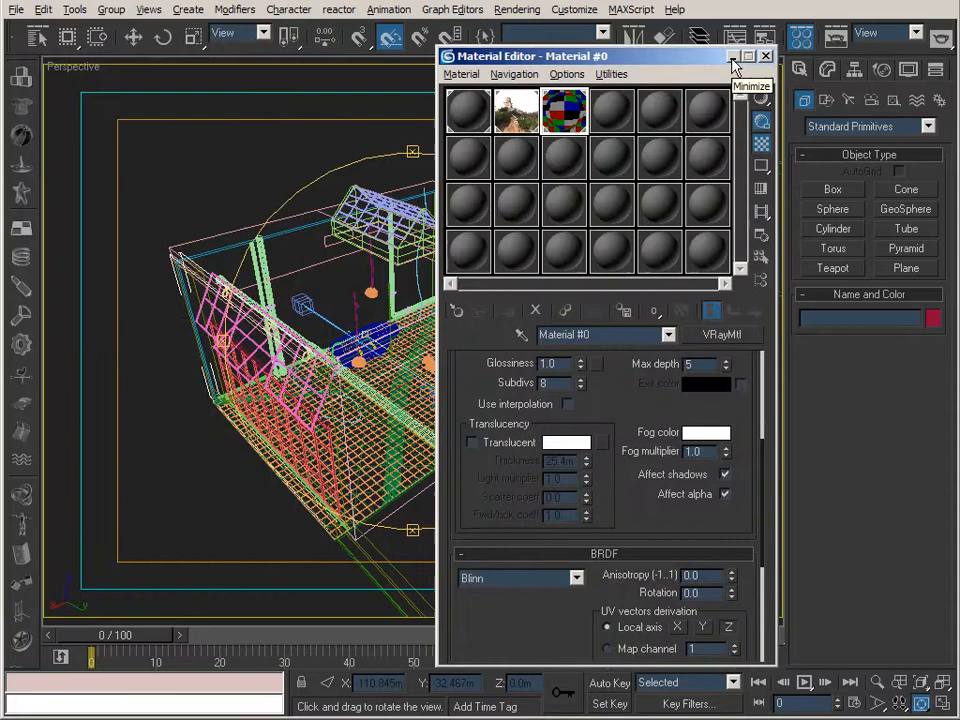
pyautogui.click(733, 60)
pyautogui.moveTo(424, 375); pyautogui.dragTo(389, 324)
pyautogui.click(876, 684)
pyautogui.moveTo(546, 497); pyautogui.dragTo(487, 396)
pyautogui.moveTo(519, 276); pyautogui.dragTo(514, 292, button='middle')
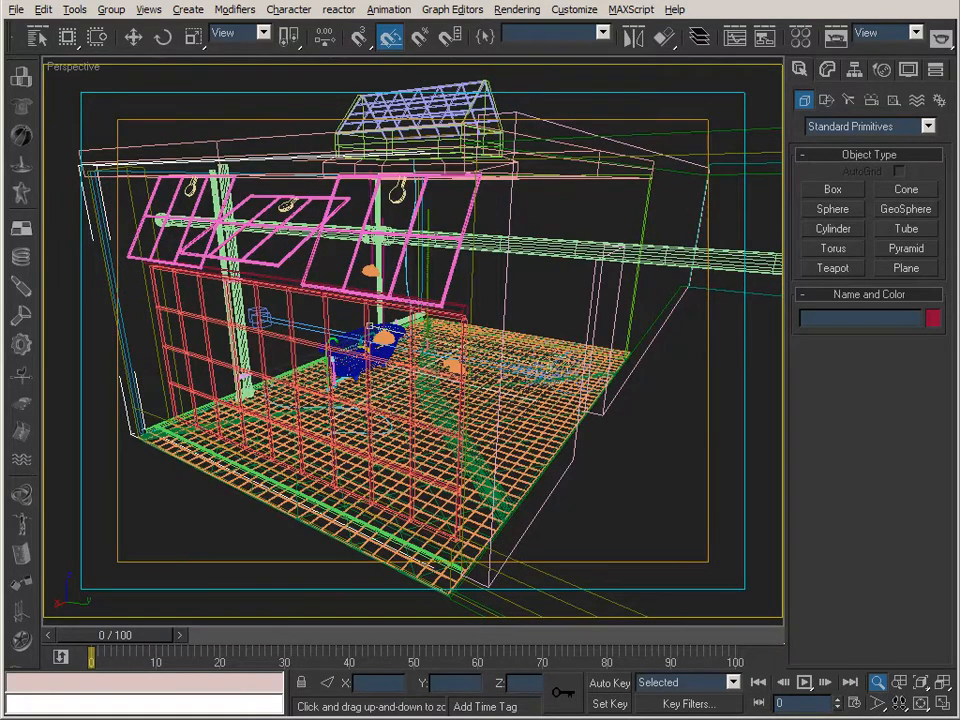
# Set the diffuse color of the VRayMtl material Material #0 to black.
pyautogui.press('m')
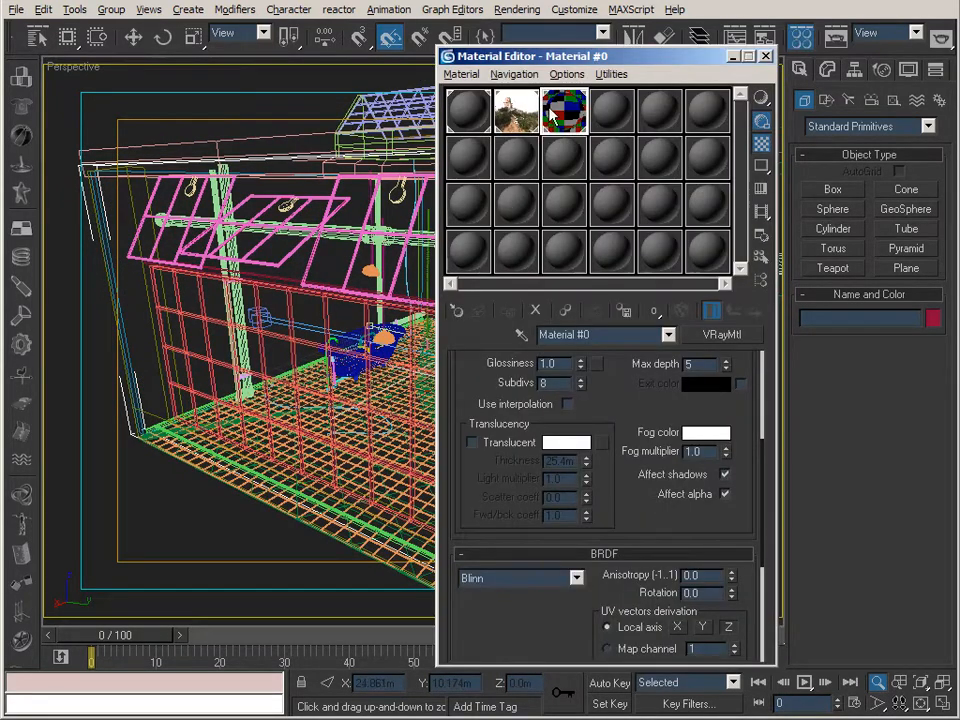
pyautogui.moveTo(480, 379); pyautogui.dragTo(495, 652)
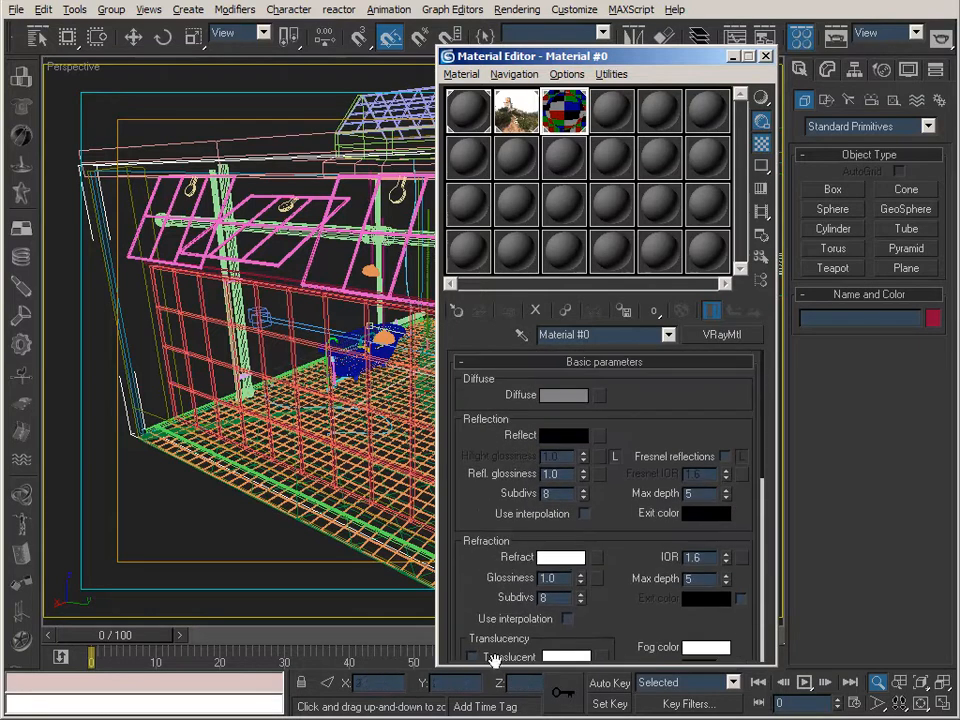
pyautogui.moveTo(469, 493)
pyautogui.mouseDown()
pyautogui.moveTo(474, 480)
pyautogui.moveTo(473, 508)
pyautogui.mouseUp()
pyautogui.click(602, 117)
pyautogui.click(570, 124)
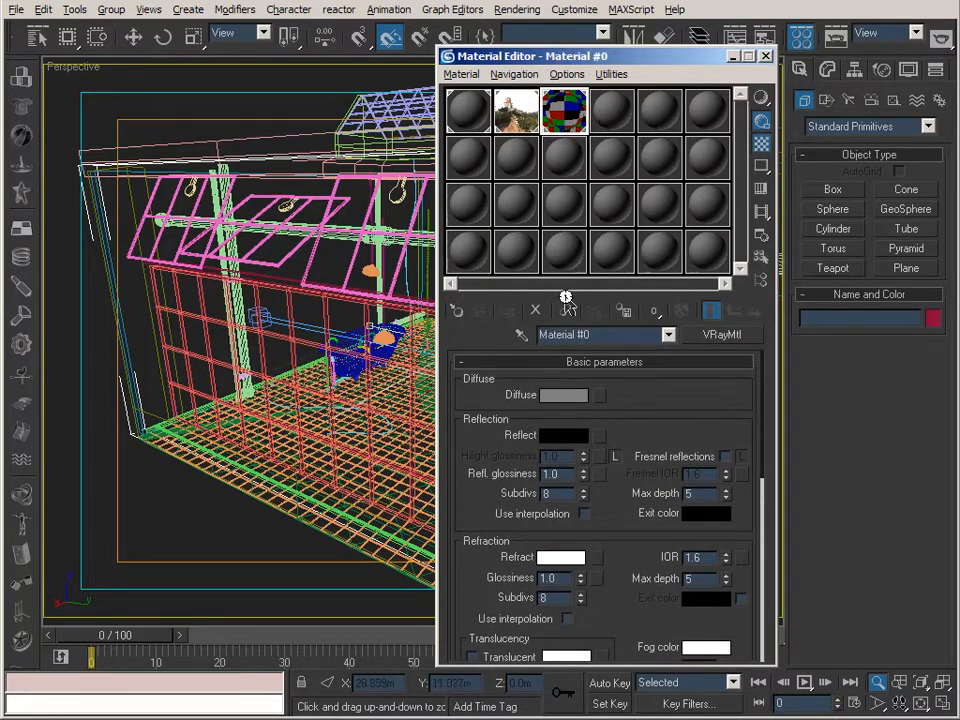
pyautogui.moveTo(621, 532); pyautogui.dragTo(617, 510)
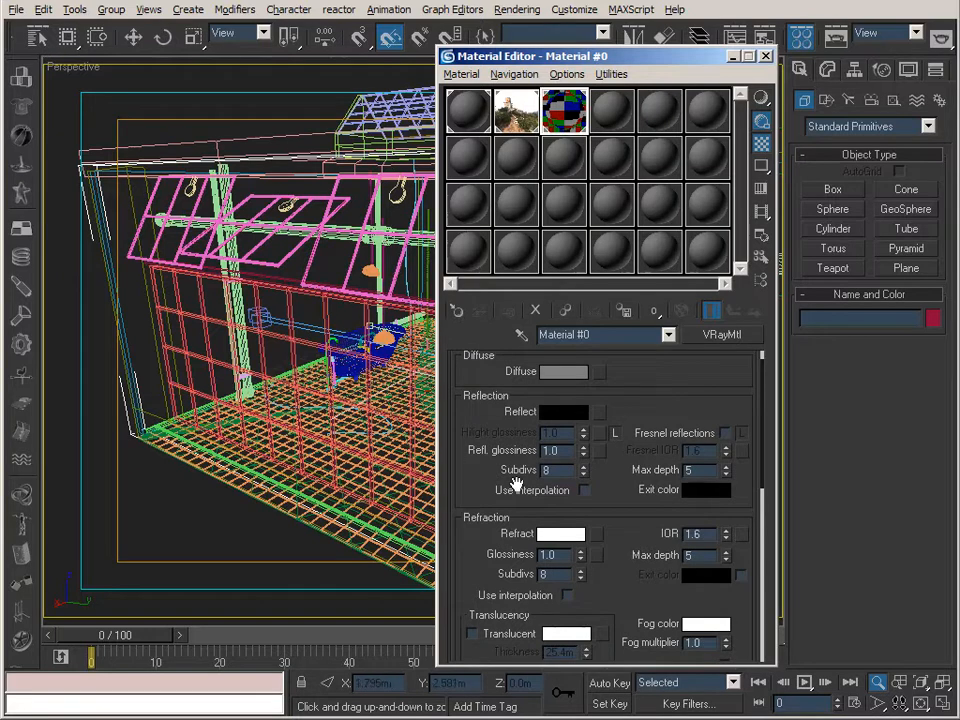
pyautogui.moveTo(626, 581); pyautogui.dragTo(627, 684)
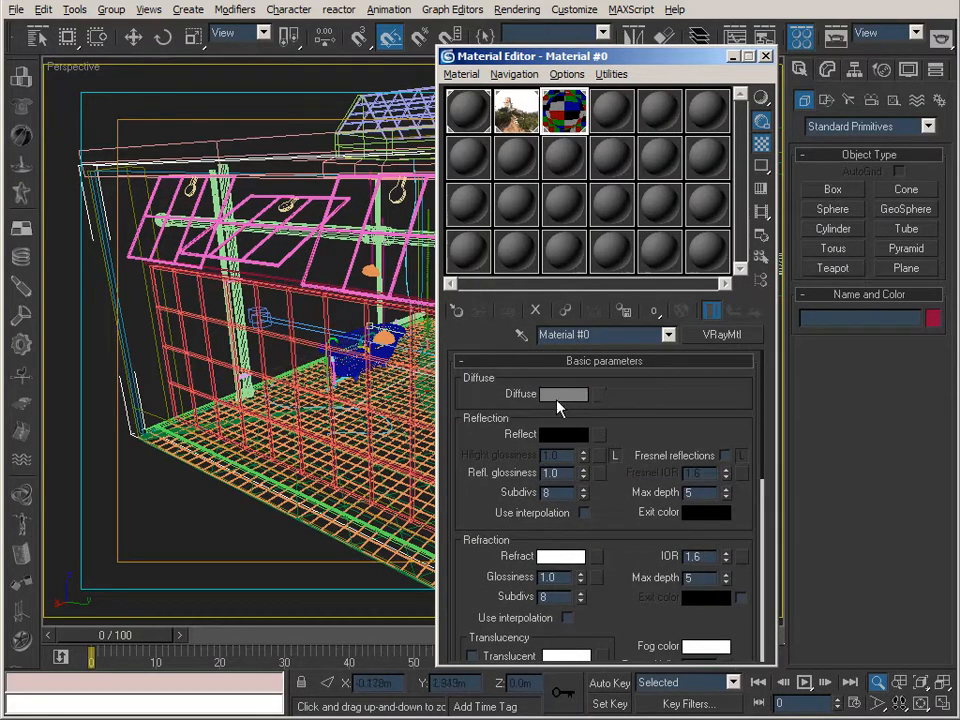
pyautogui.click(554, 395)
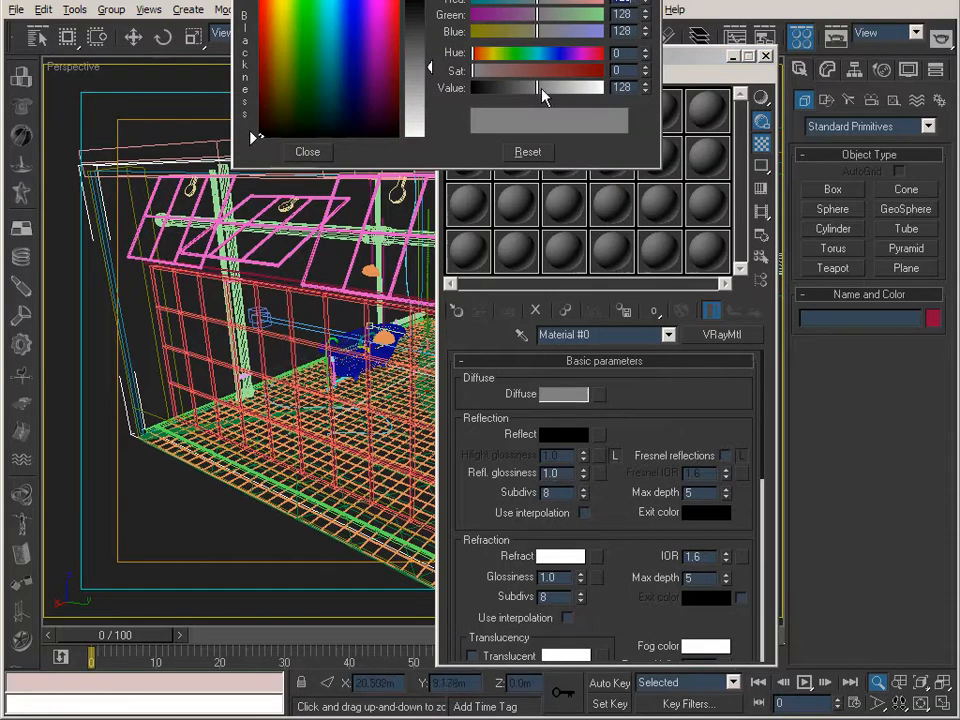
pyautogui.moveTo(538, 94); pyautogui.dragTo(446, 84)
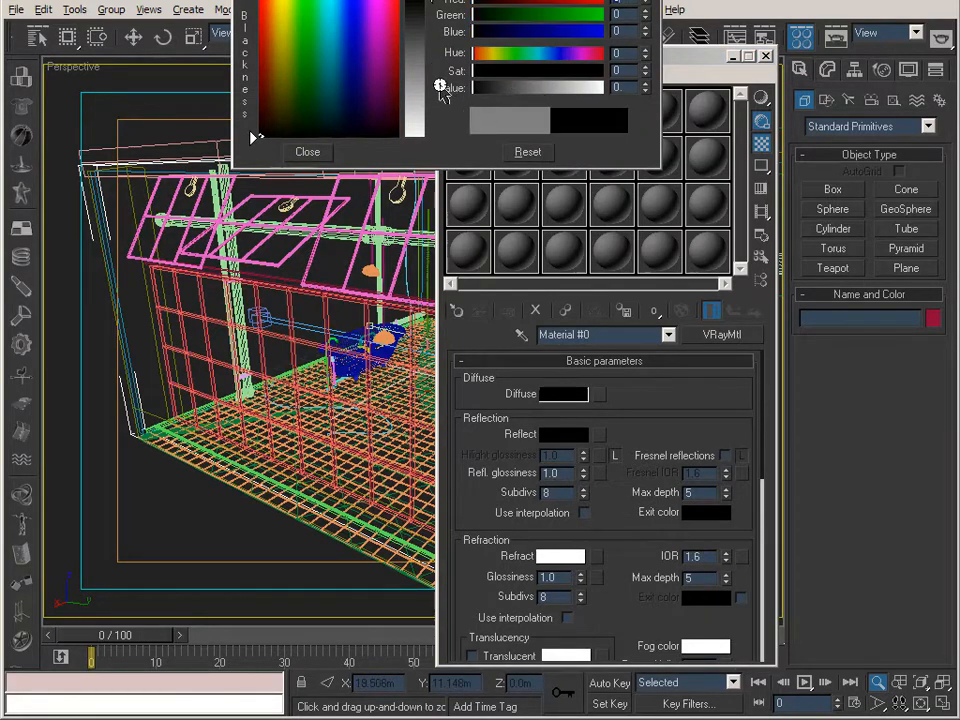
pyautogui.click(307, 153)
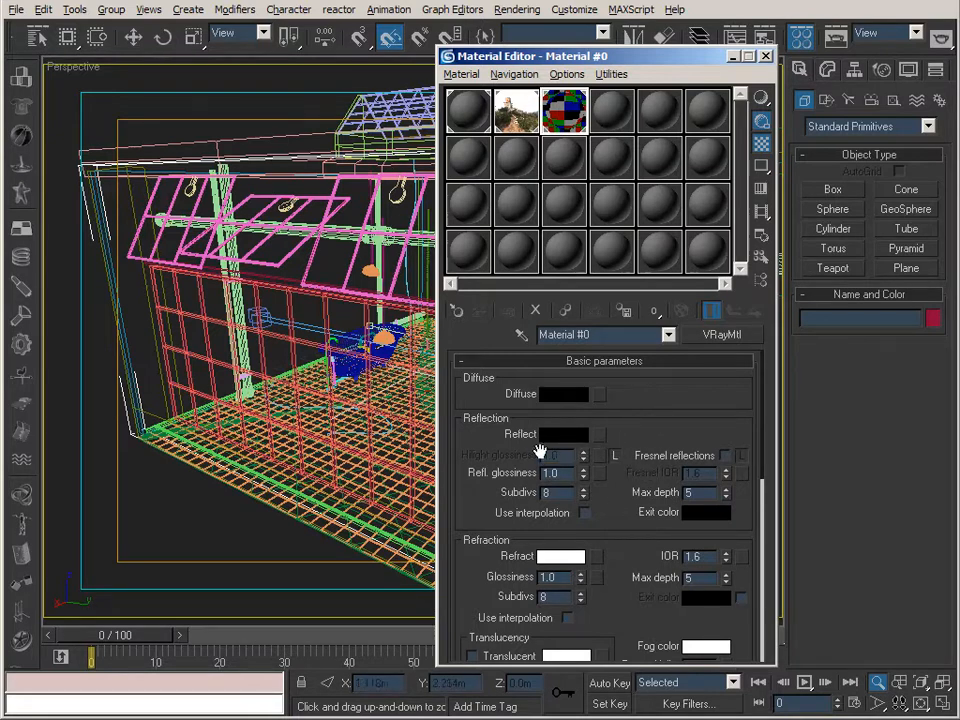
# Review Material #0's refraction color and its Affect shadows and Affect alpha options, look at the 1 - Default material, and close the Material Editor.
pyautogui.moveTo(630, 580); pyautogui.dragTo(565, 475)
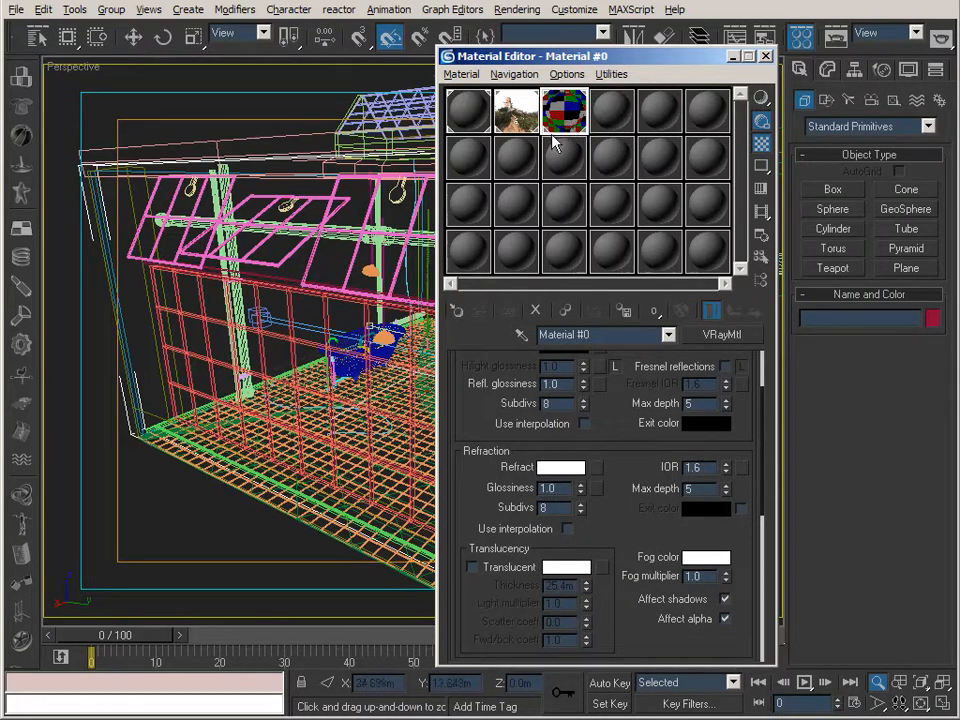
pyautogui.click(564, 468)
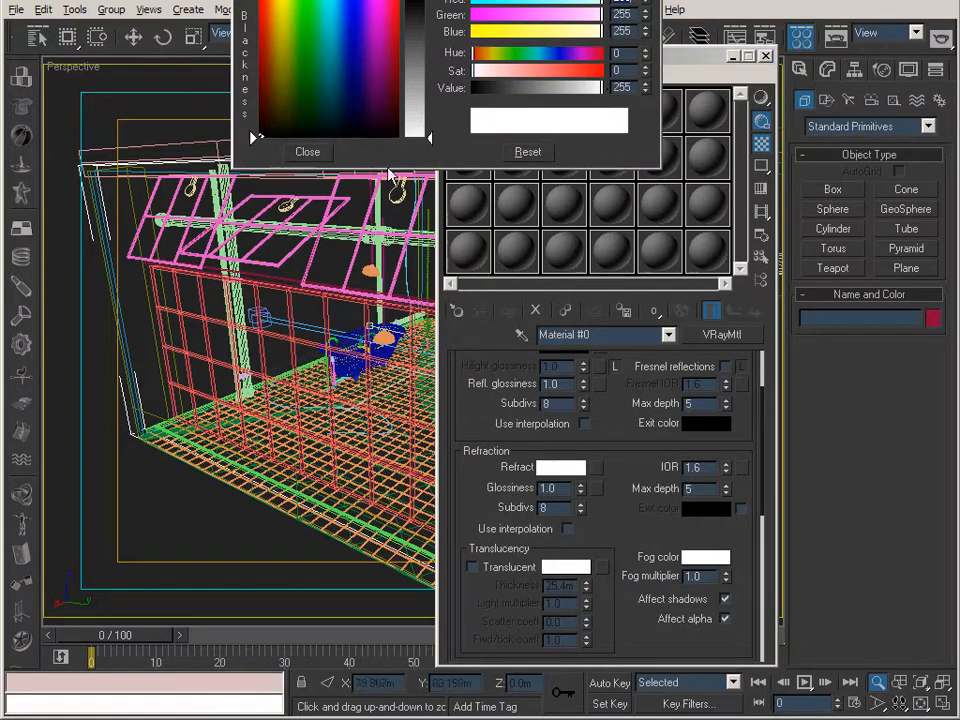
pyautogui.click(309, 152)
pyautogui.scroll(-1, 624, 497)
pyautogui.moveTo(624, 497); pyautogui.dragTo(615, 357)
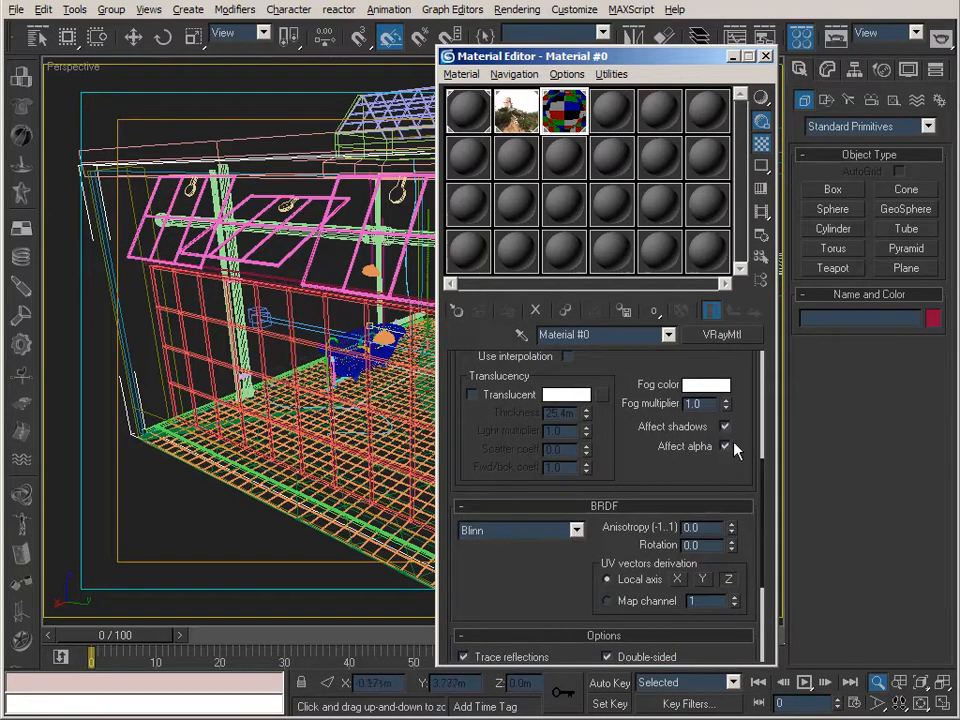
pyautogui.moveTo(643, 392); pyautogui.dragTo(645, 428)
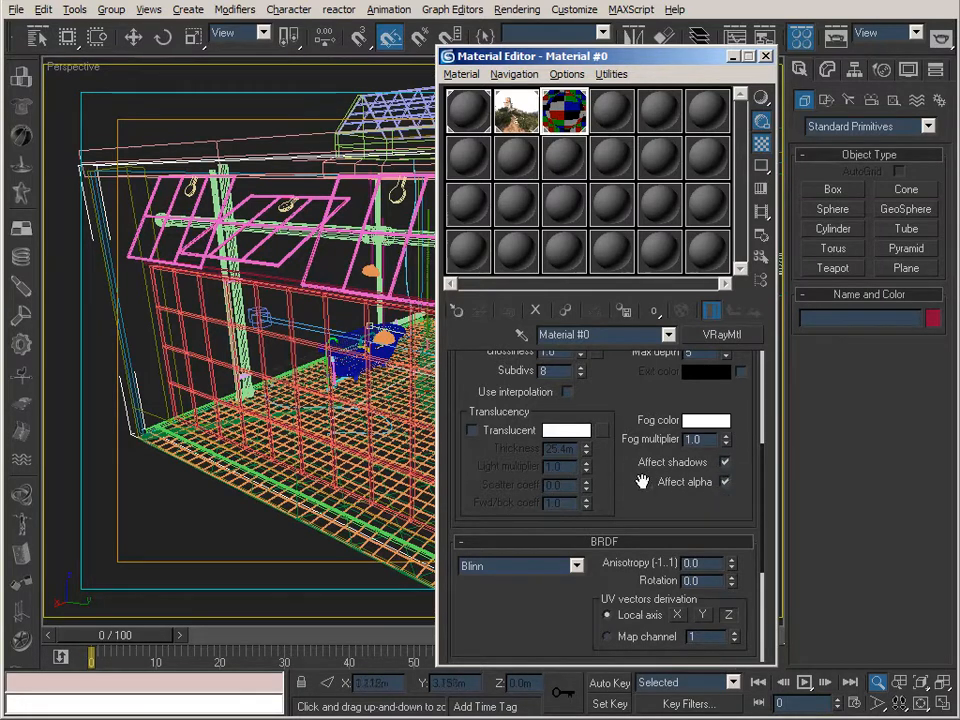
pyautogui.moveTo(619, 386); pyautogui.dragTo(628, 712)
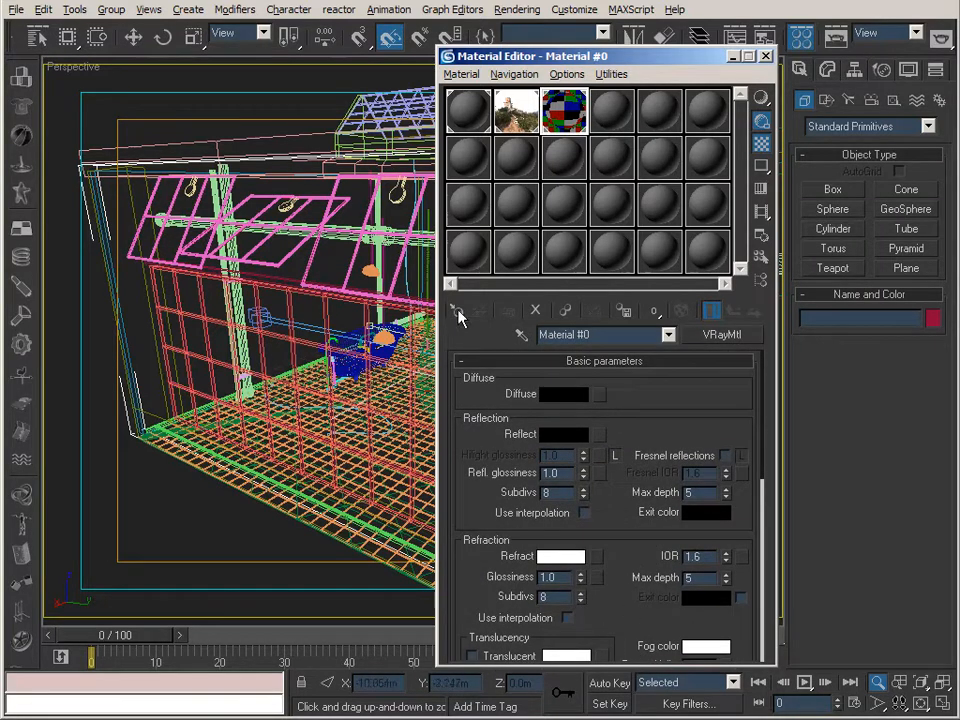
pyautogui.click(453, 122)
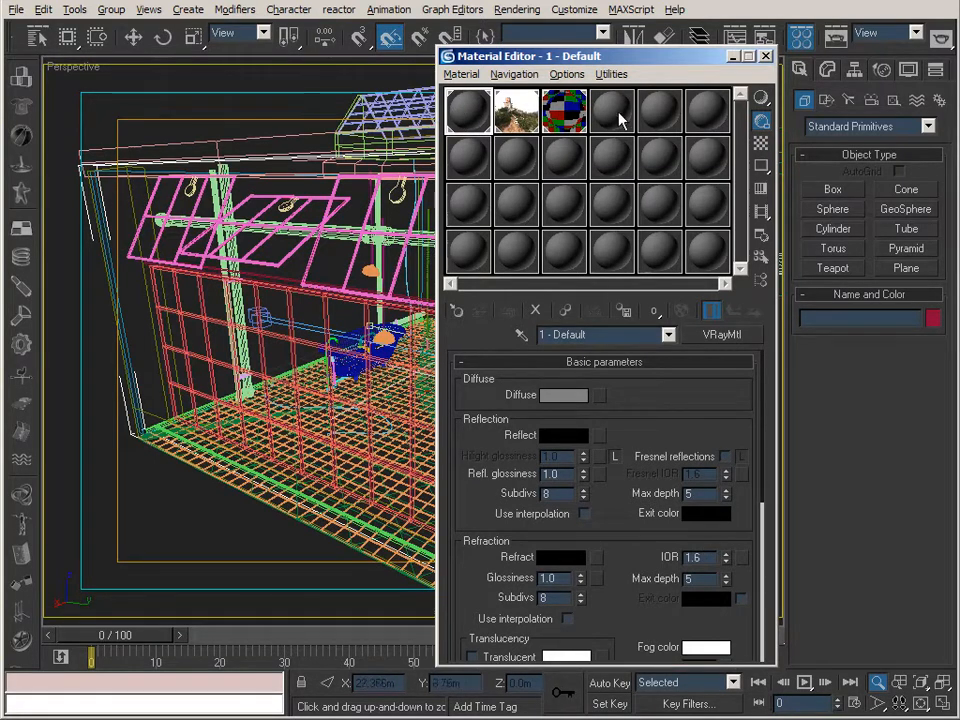
pyautogui.click(767, 57)
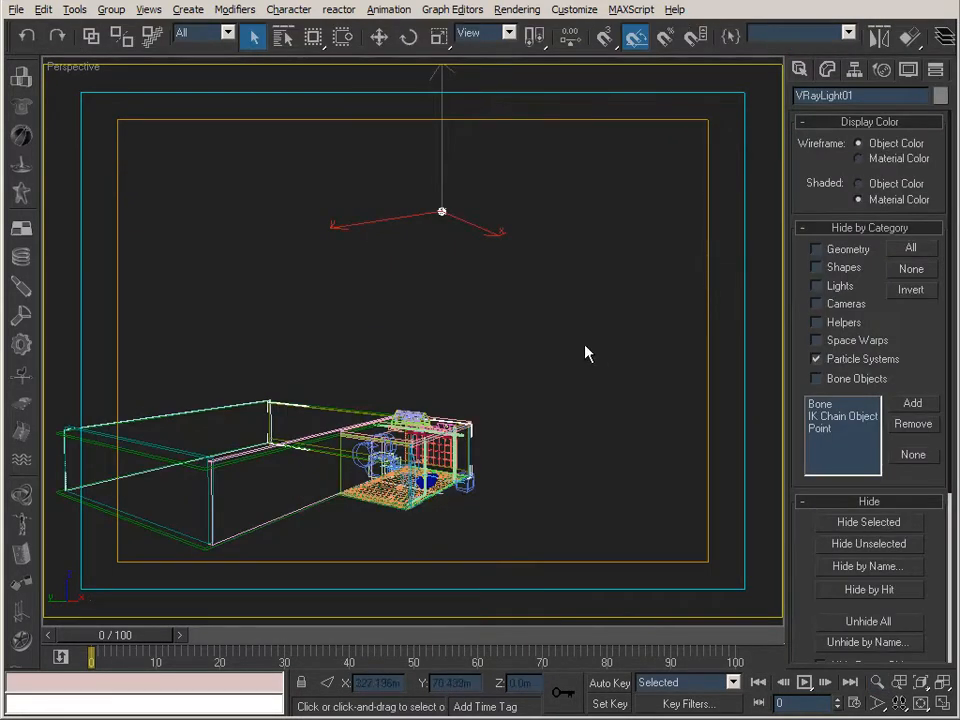
# Move VRayLight01 closer to the room in the Top view, to about X 83.91 m and Y 1.45 m, and switch to the Left view.
pyautogui.moveTo(515, 292)
pyautogui.keyDown('alt'); pyautogui.mouseDown(button='middle')
pyautogui.moveTo(502, 295)
pyautogui.moveTo(506, 286)
pyautogui.mouseUp(button='middle'); pyautogui.keyUp('alt')
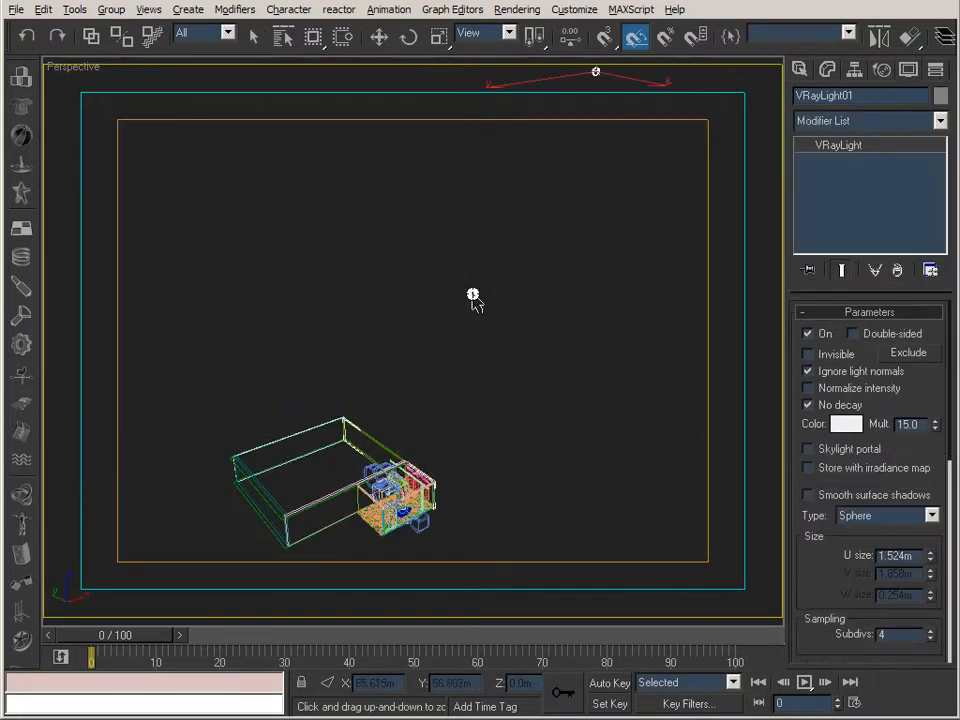
pyautogui.press('t')
pyautogui.moveTo(467, 277); pyautogui.dragTo(360, 317, button='middle')
pyautogui.scroll(-2, 484, 312)
pyautogui.scroll(-3, 474, 300)
pyautogui.scroll(-2, 396, 300)
pyautogui.scroll(-3, 484, 279)
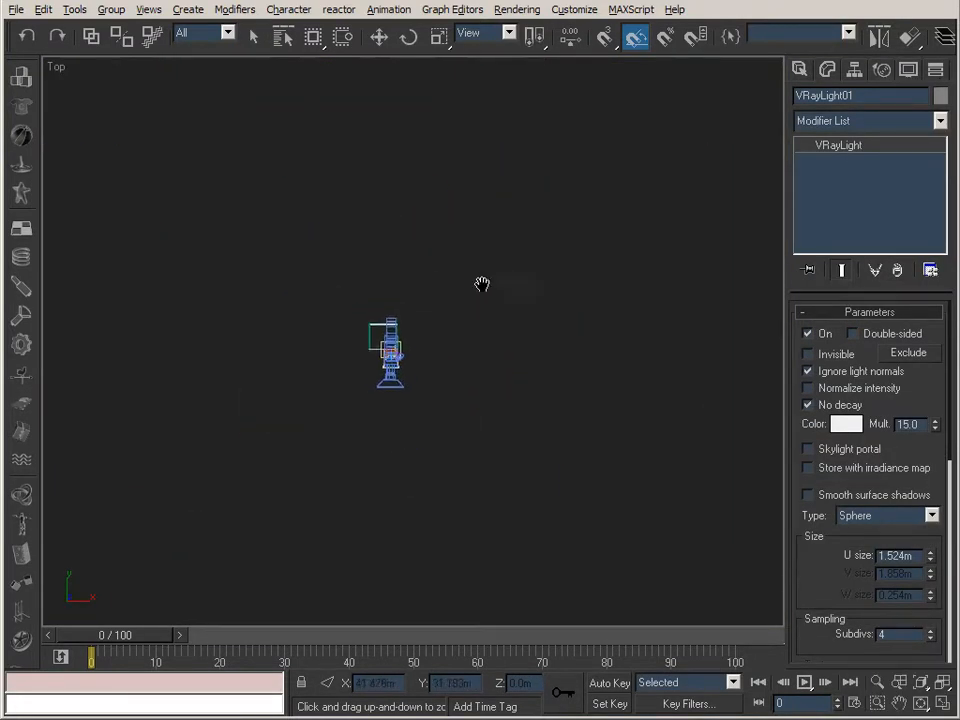
pyautogui.moveTo(497, 270); pyautogui.dragTo(394, 288, button='middle')
pyautogui.click(379, 36)
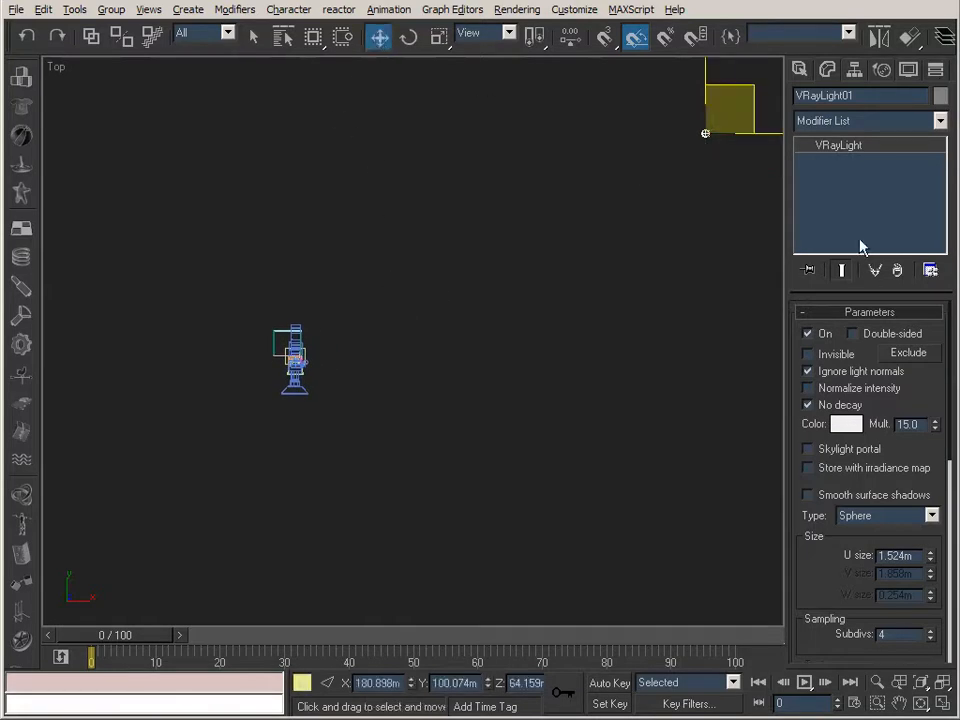
pyautogui.moveTo(745, 92); pyautogui.dragTo(527, 317)
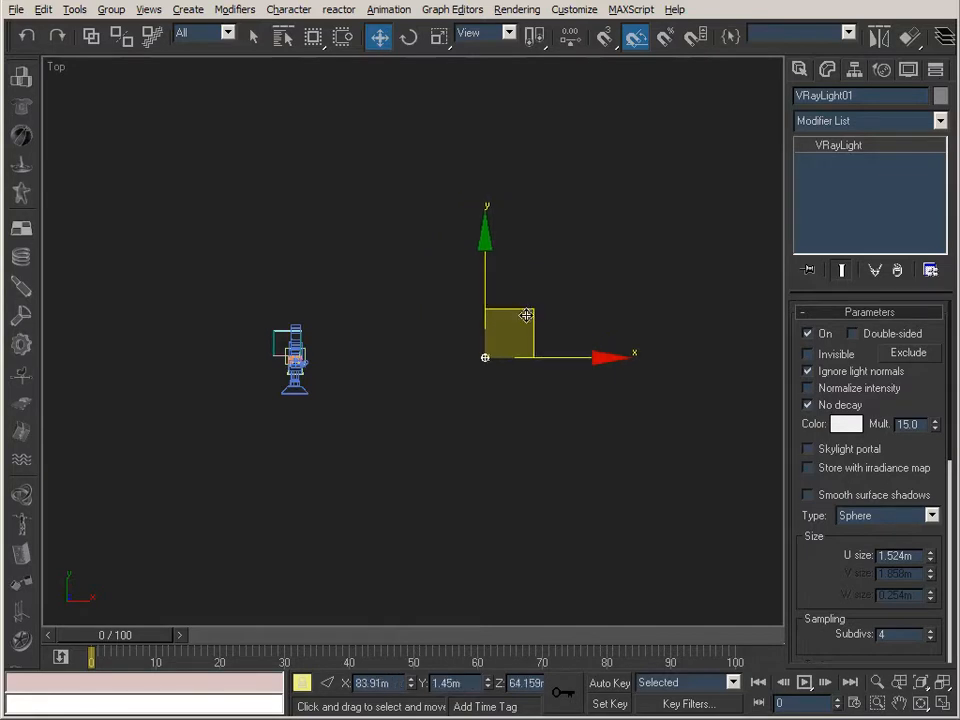
pyautogui.press('l')
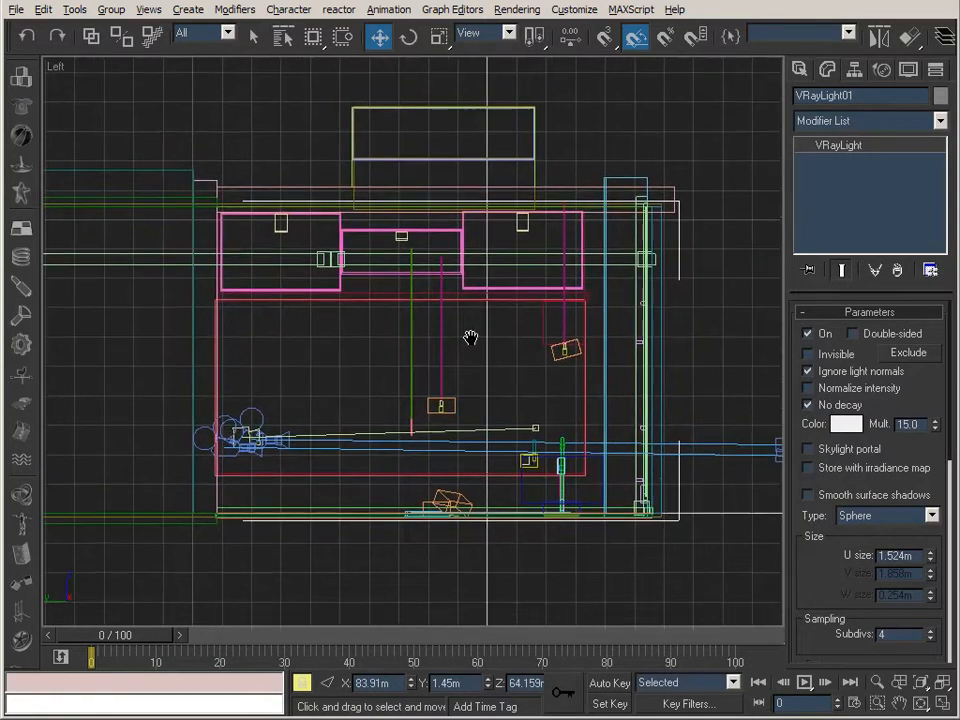
# Move VRayLight01 up and farther from the room in the Left view, to about Y -104.8 m and Z 140.8 m.
pyautogui.click(921, 683)
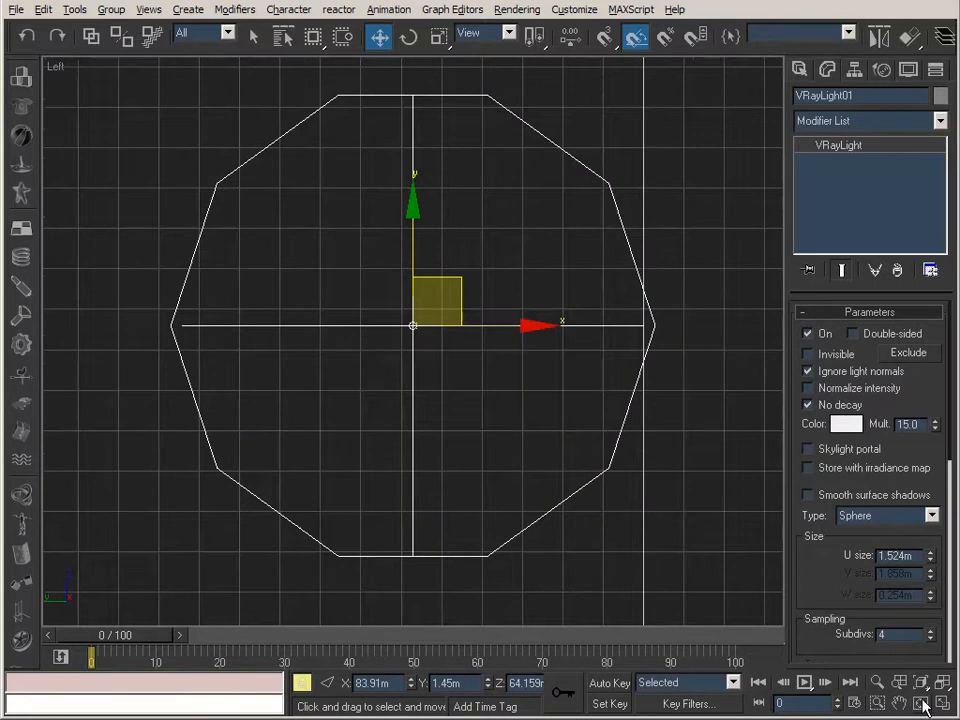
pyautogui.moveTo(918, 638); pyautogui.dragTo(920, 640)
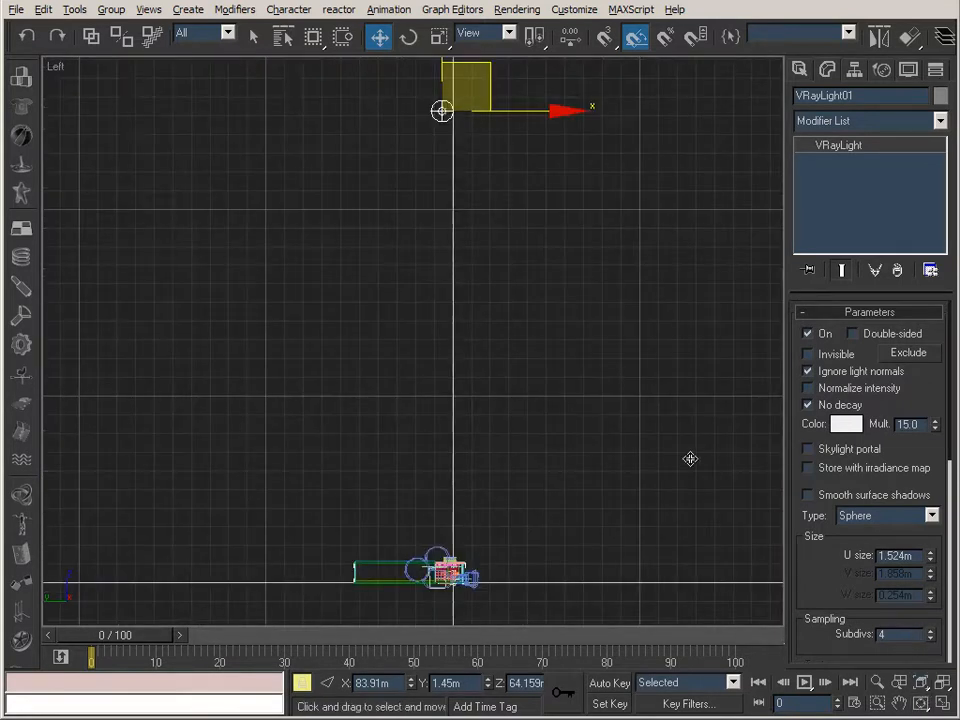
pyautogui.moveTo(482, 75); pyautogui.dragTo(840, 64)
pyautogui.scroll(-2, 639, 206)
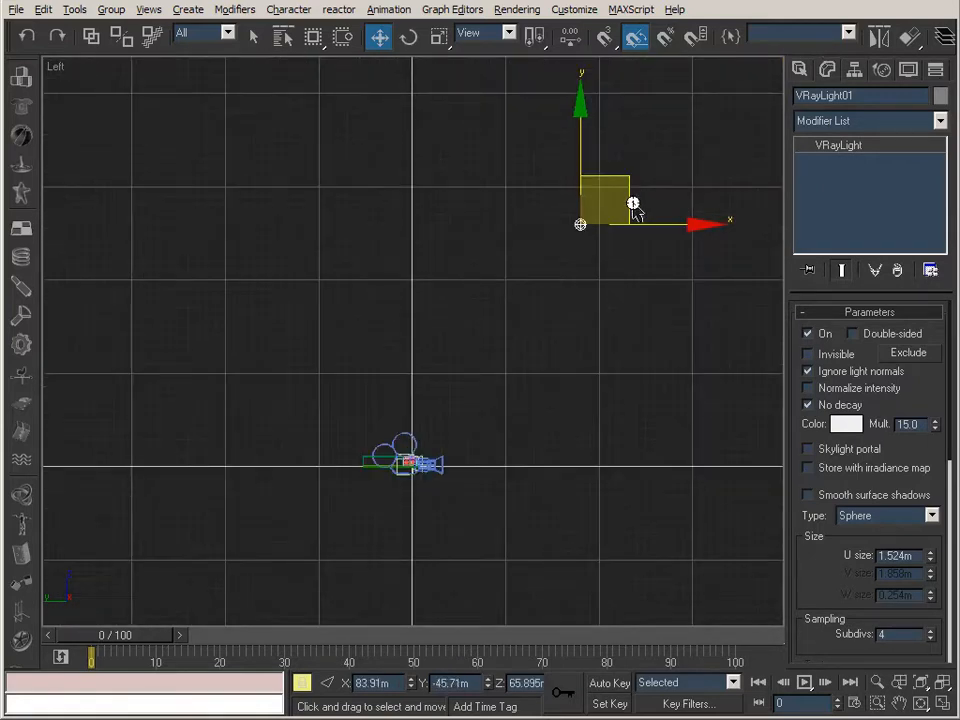
pyautogui.scroll(-1, 634, 206)
pyautogui.moveTo(648, 65); pyautogui.dragTo(722, 17)
pyautogui.moveTo(613, 209); pyautogui.dragTo(600, 266, button='middle')
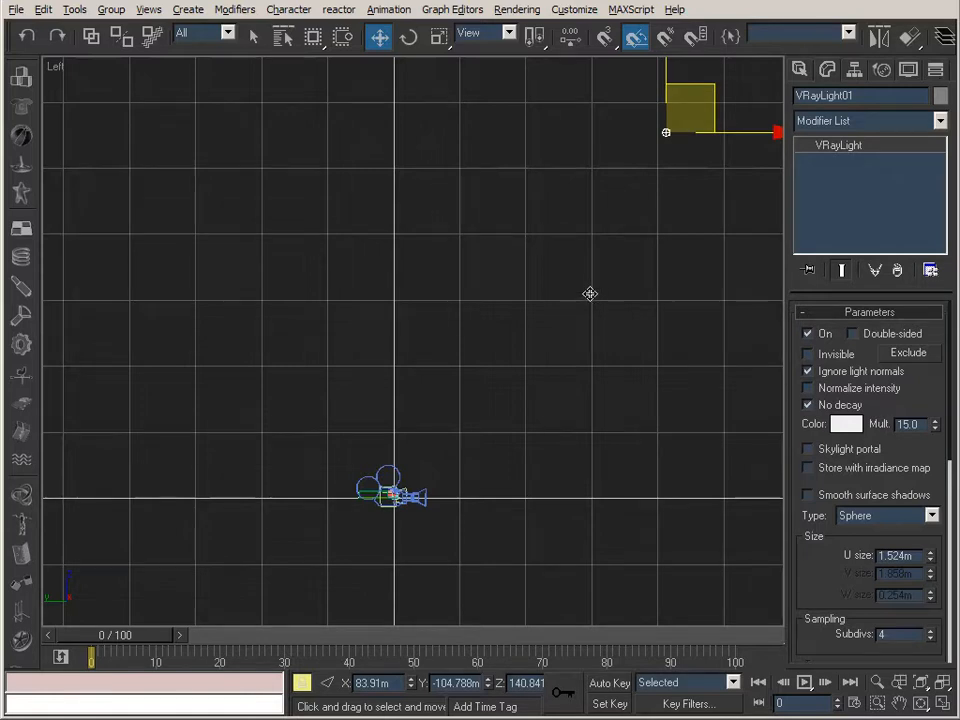
# Switch the viewport to Camera03 and open the V-Ray renderer settings for the scene.
pyautogui.press('c')
pyautogui.click(455, 292)
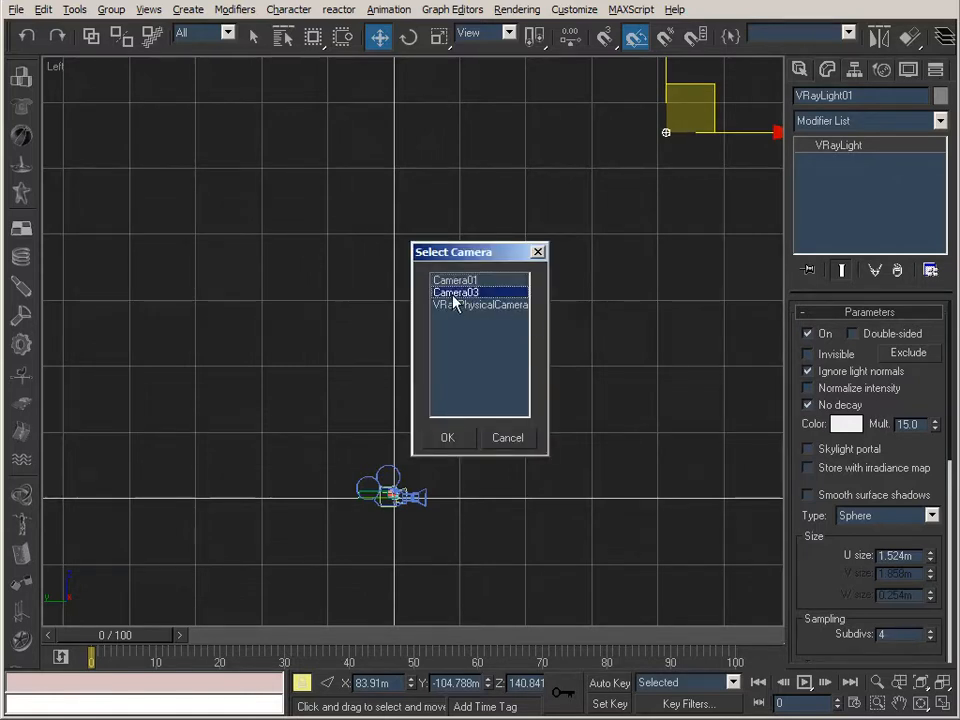
pyautogui.doubleClick(448, 291)
pyautogui.moveTo(838, 44); pyautogui.dragTo(623, 62)
pyautogui.click(870, 40)
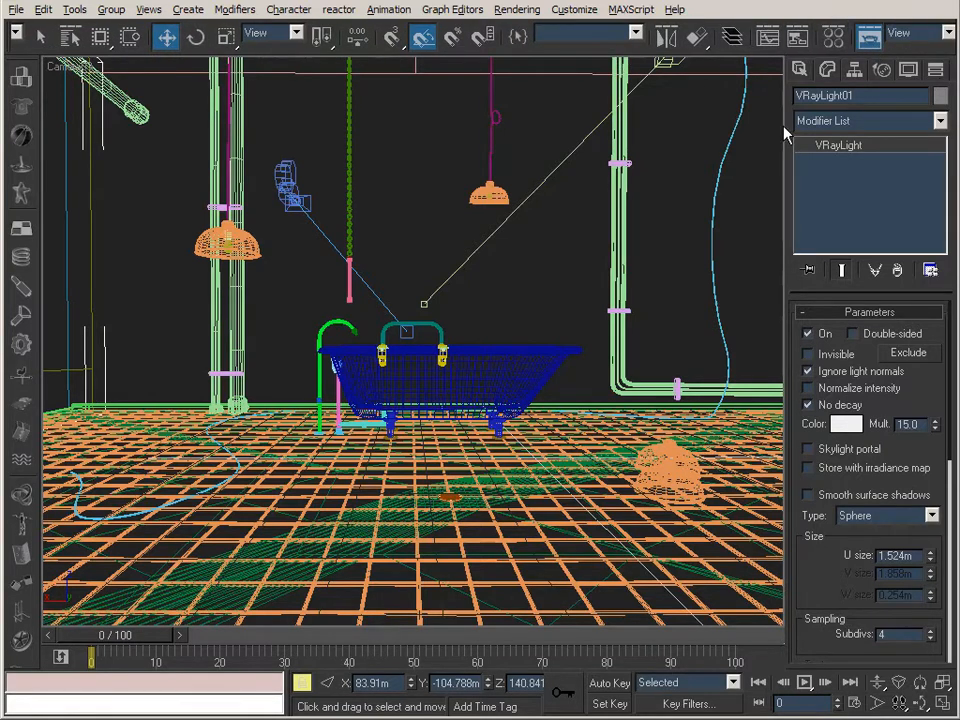
pyautogui.click(453, 55)
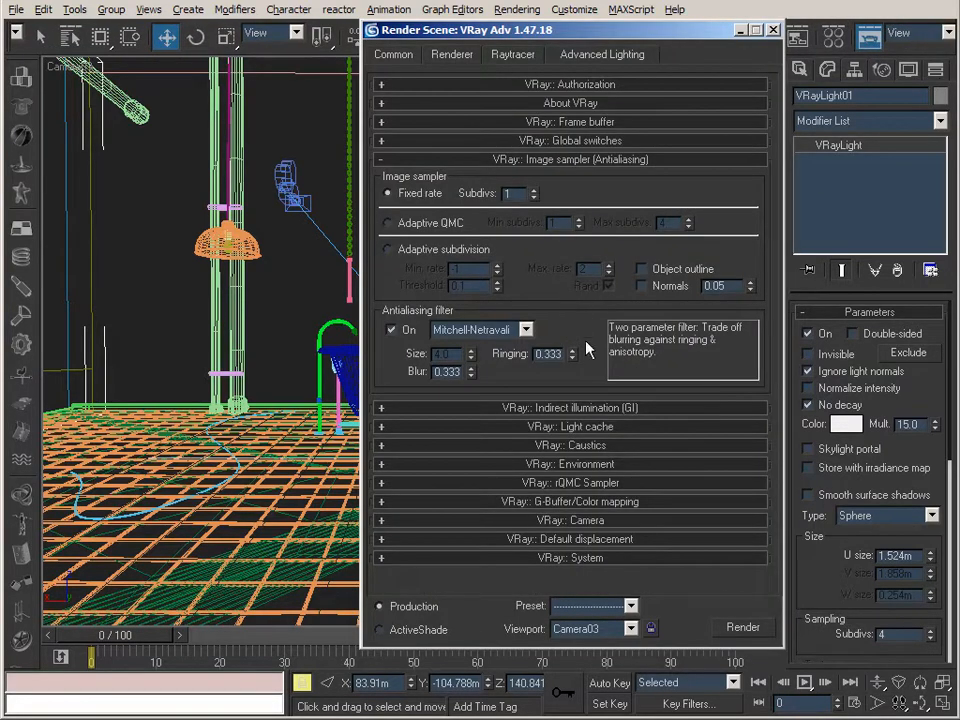
# Expand the Indirect illumination settings and review the GI engines and the image sampler options.
pyautogui.click(596, 414)
pyautogui.moveTo(564, 285); pyautogui.dragTo(567, 181)
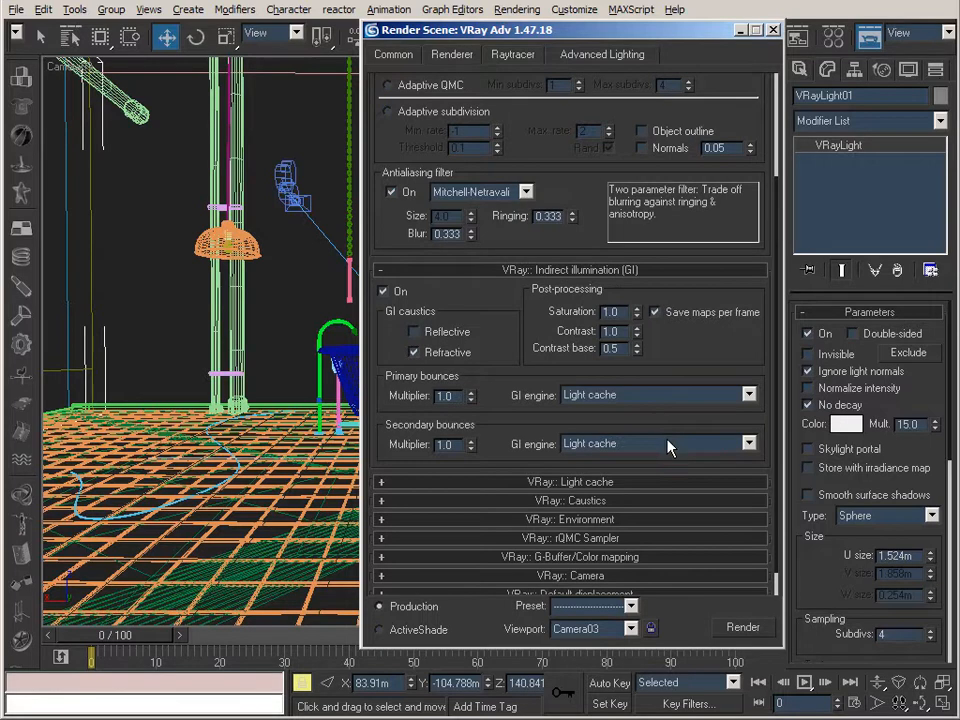
pyautogui.scroll(3, 445, 240)
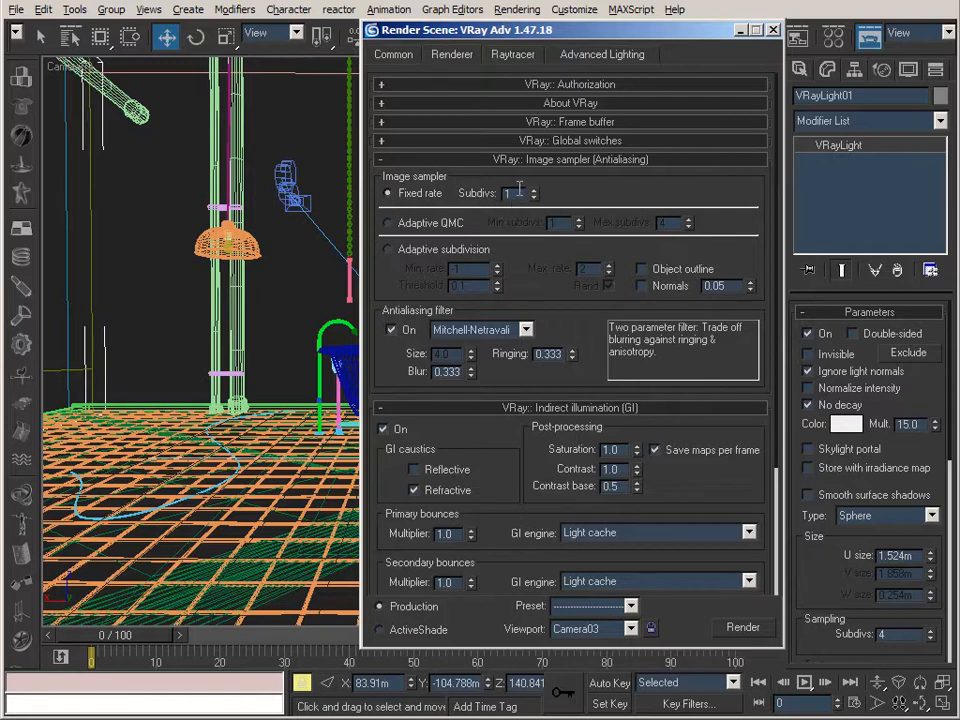
pyautogui.scroll(-1, 537, 280)
pyautogui.moveTo(537, 280); pyautogui.dragTo(531, 154)
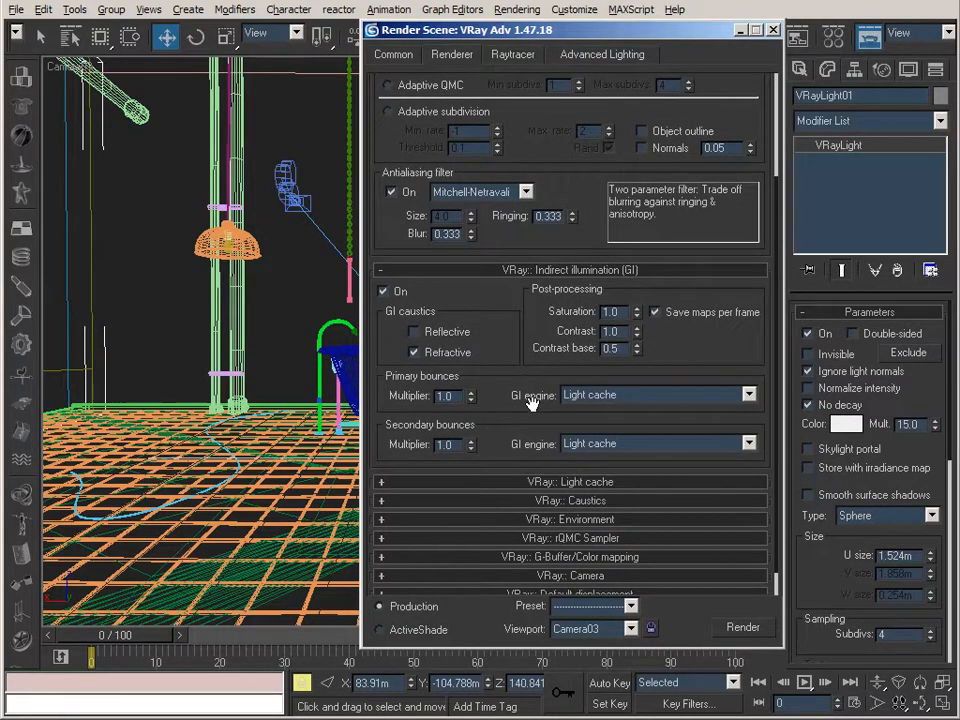
pyautogui.scroll(-1, 515, 370)
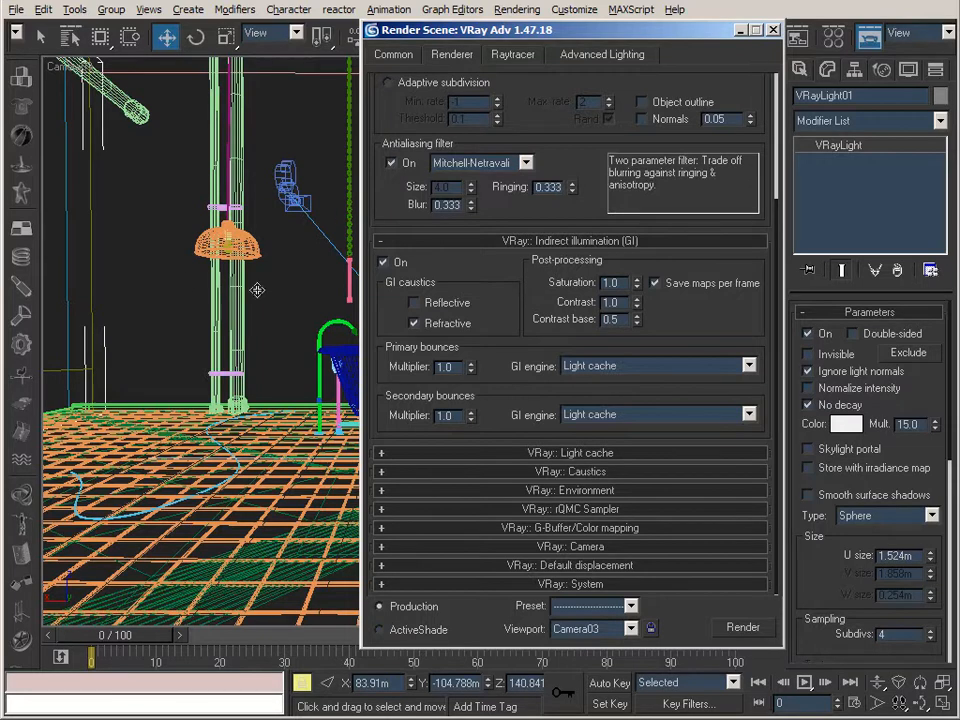
# Expand the Light cache settings, enable Store direct light with Show calc. phase on, and recheck the image sampler.
pyautogui.click(567, 455)
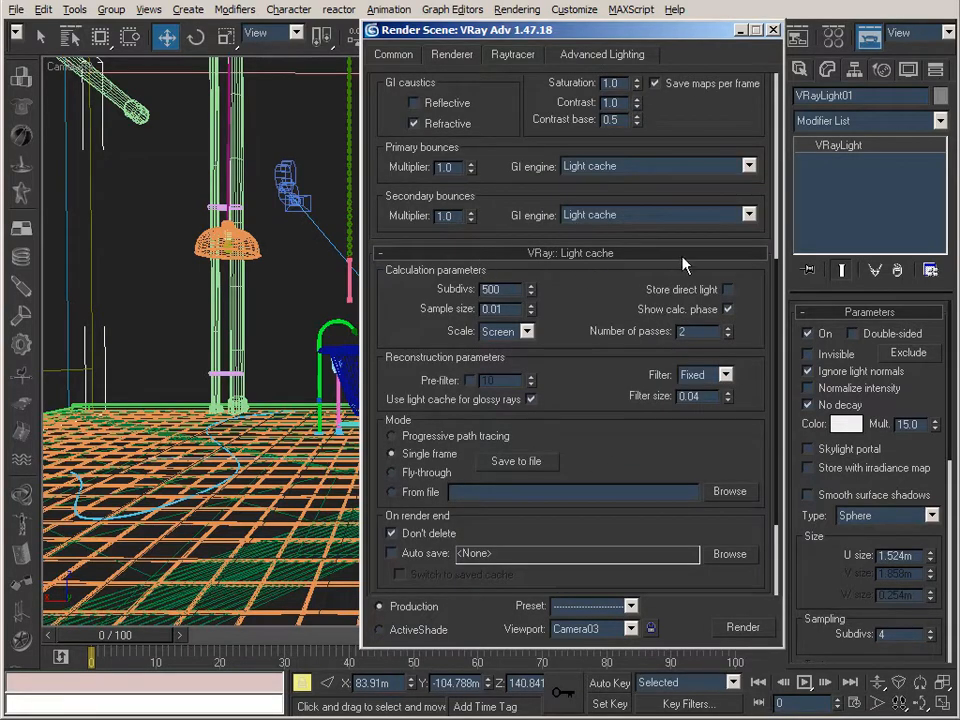
pyautogui.click(728, 289)
pyautogui.click(727, 309)
pyautogui.moveTo(379, 85); pyautogui.dragTo(554, 372)
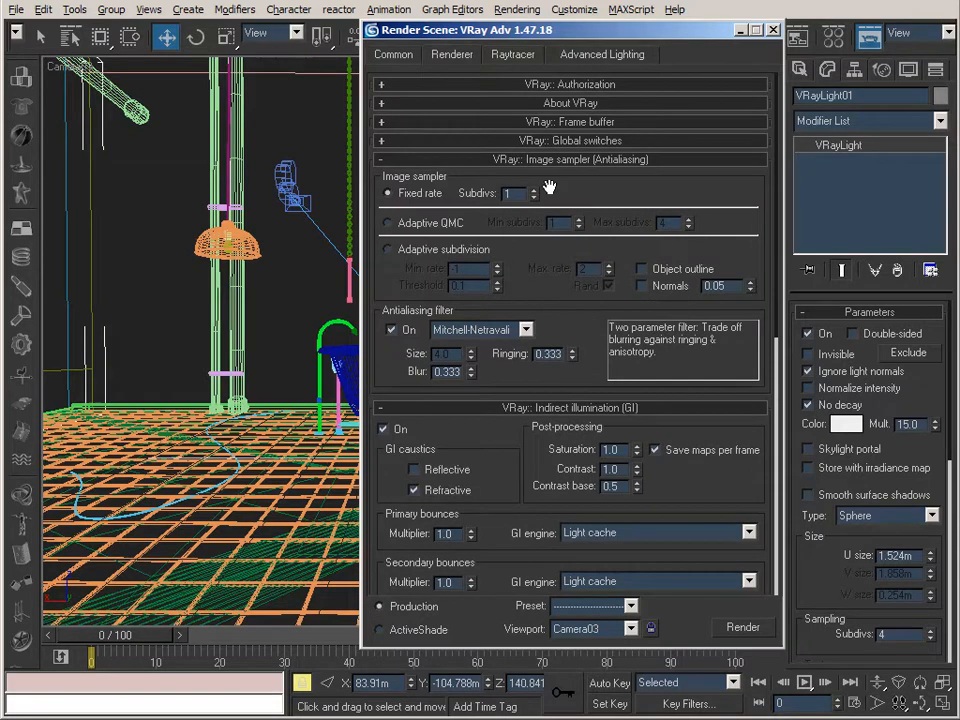
pyautogui.scroll(-8, 690, 392)
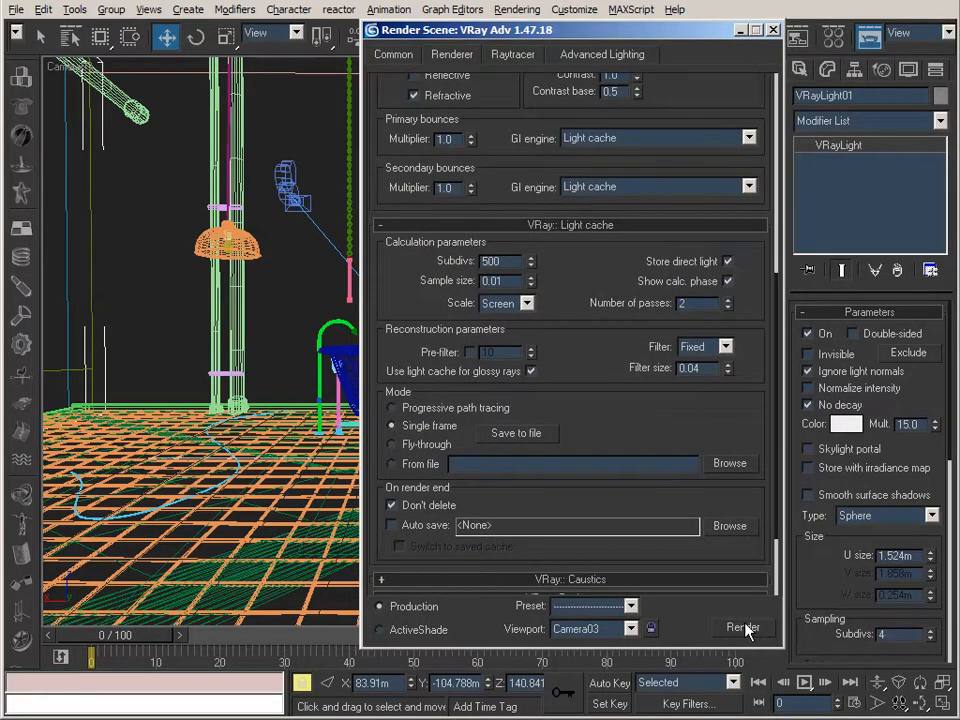
# Render the Camera03 view, watch the image in the V-Ray frame buffer, and put the render windows away.
pyautogui.click(743, 628)
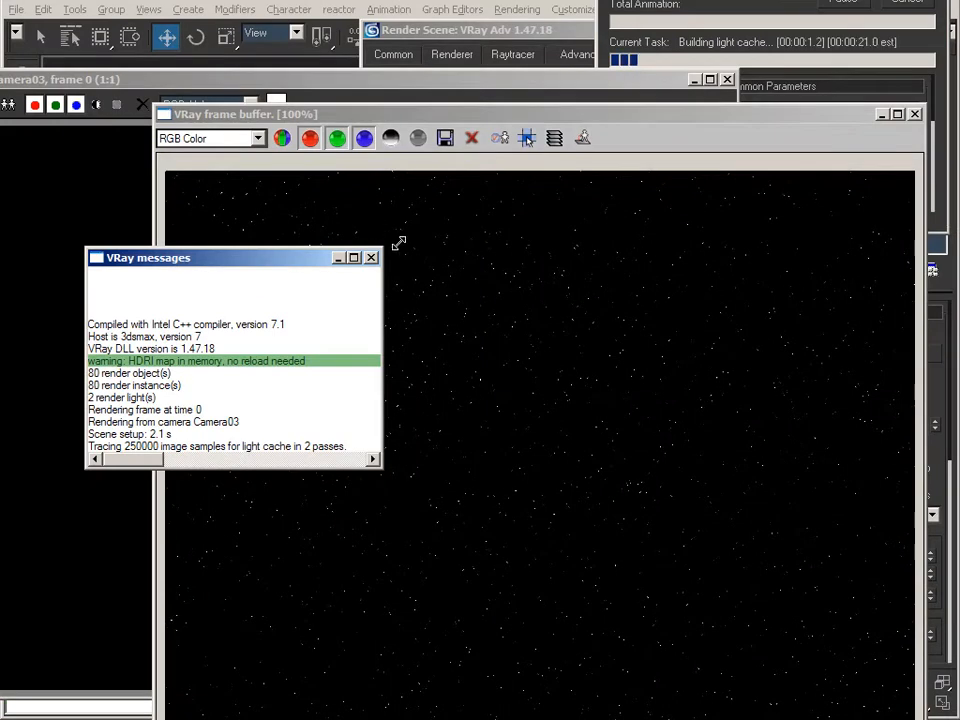
pyautogui.click(337, 259)
pyautogui.moveTo(433, 120); pyautogui.dragTo(371, 38)
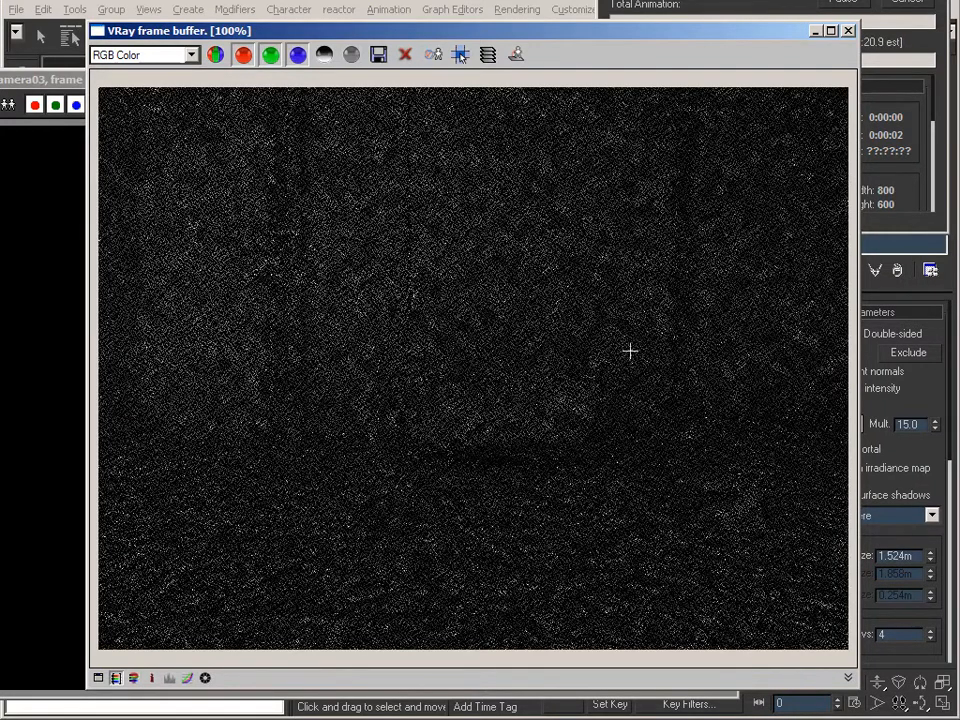
pyautogui.moveTo(727, 0); pyautogui.dragTo(709, 48)
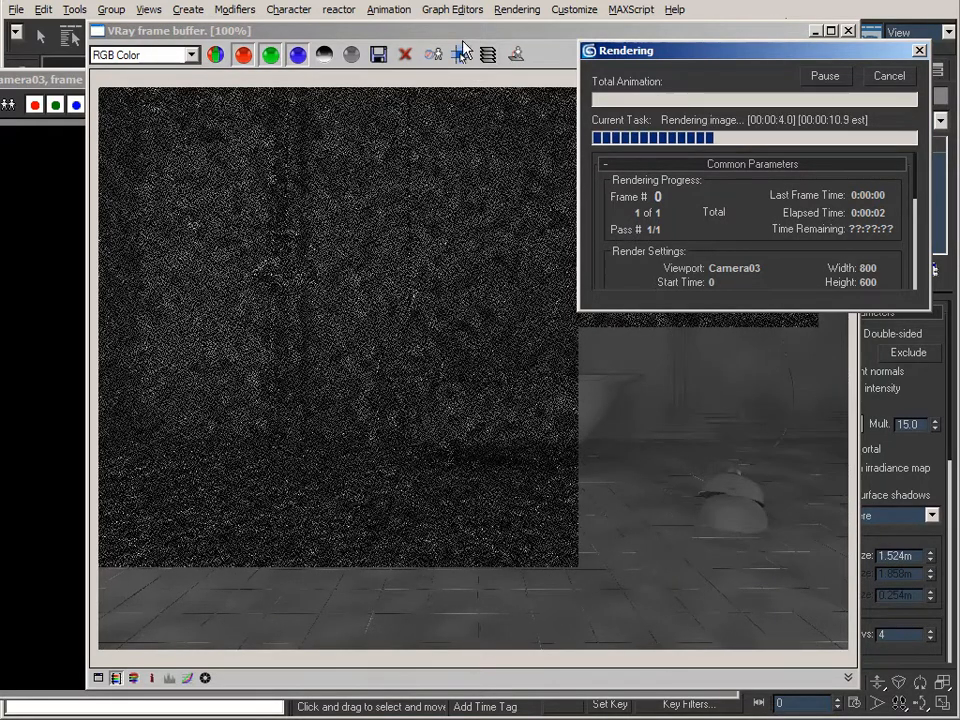
pyautogui.click(460, 32)
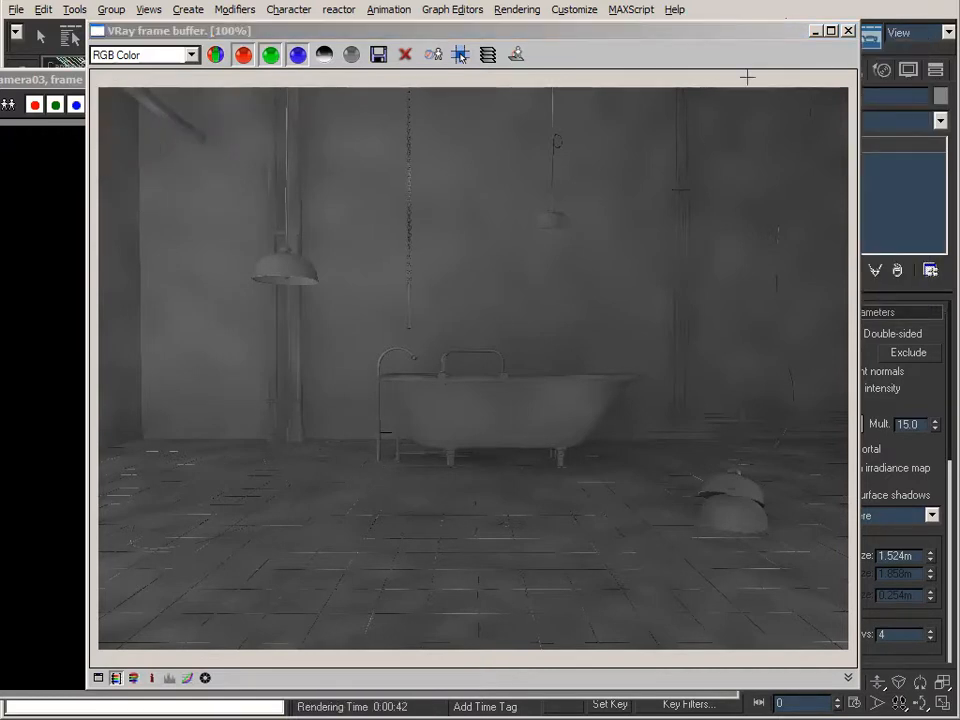
pyautogui.click(812, 31)
pyautogui.click(692, 78)
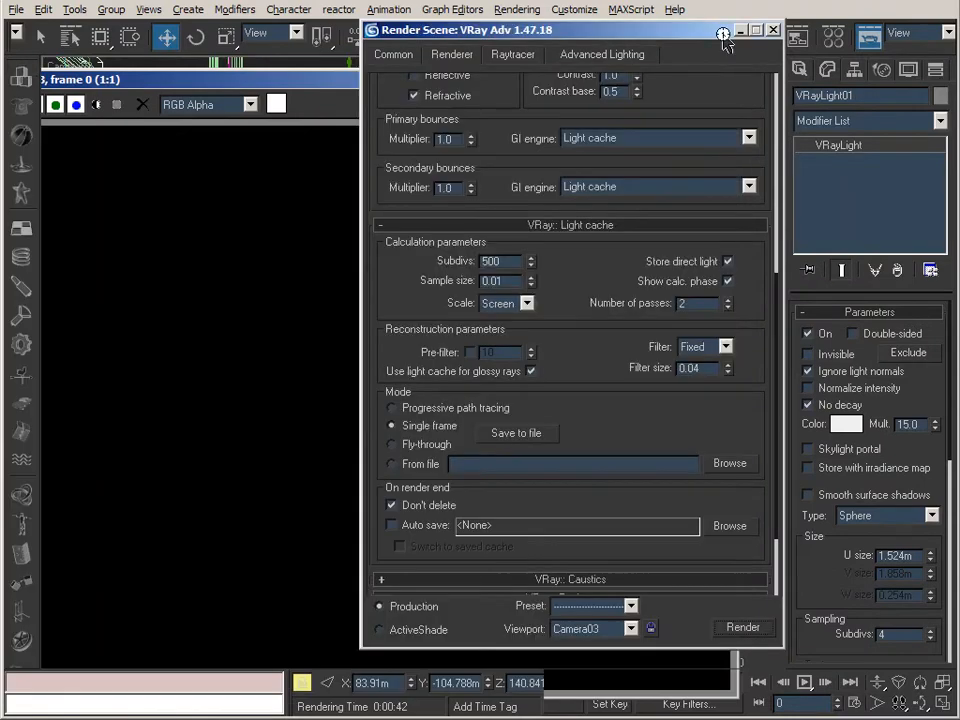
pyautogui.click(740, 30)
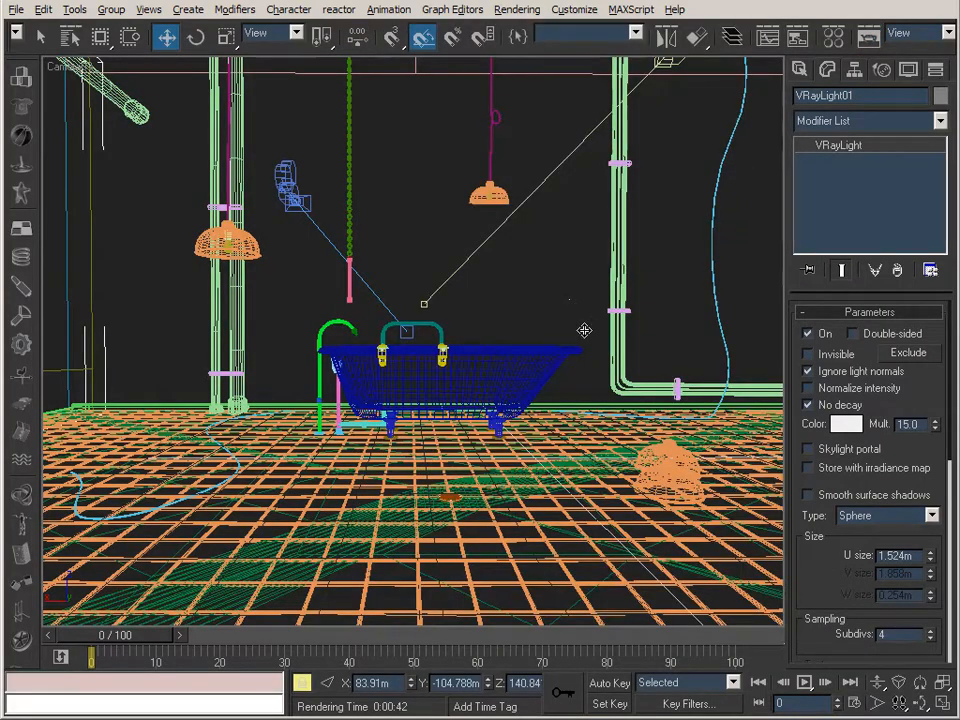
# Move VRayLight01 in the Front view, farther sideways from the room and lower, to about X 125.2 m and Z 108.4 m.
pyautogui.press('f')
pyautogui.moveTo(604, 249); pyautogui.dragTo(521, 306, button='middle')
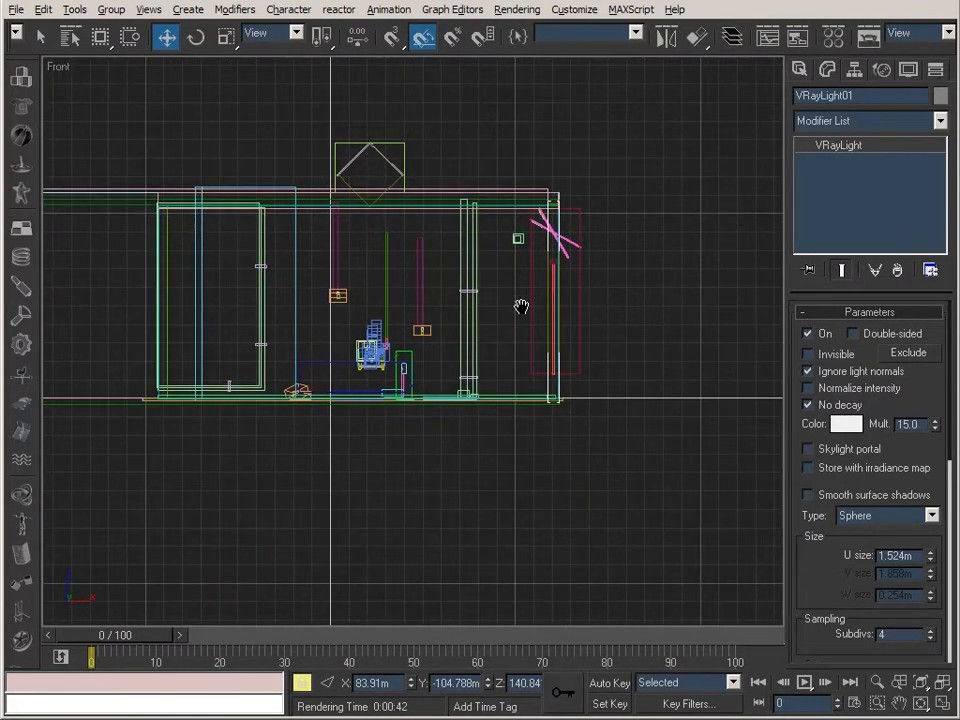
pyautogui.click(924, 686)
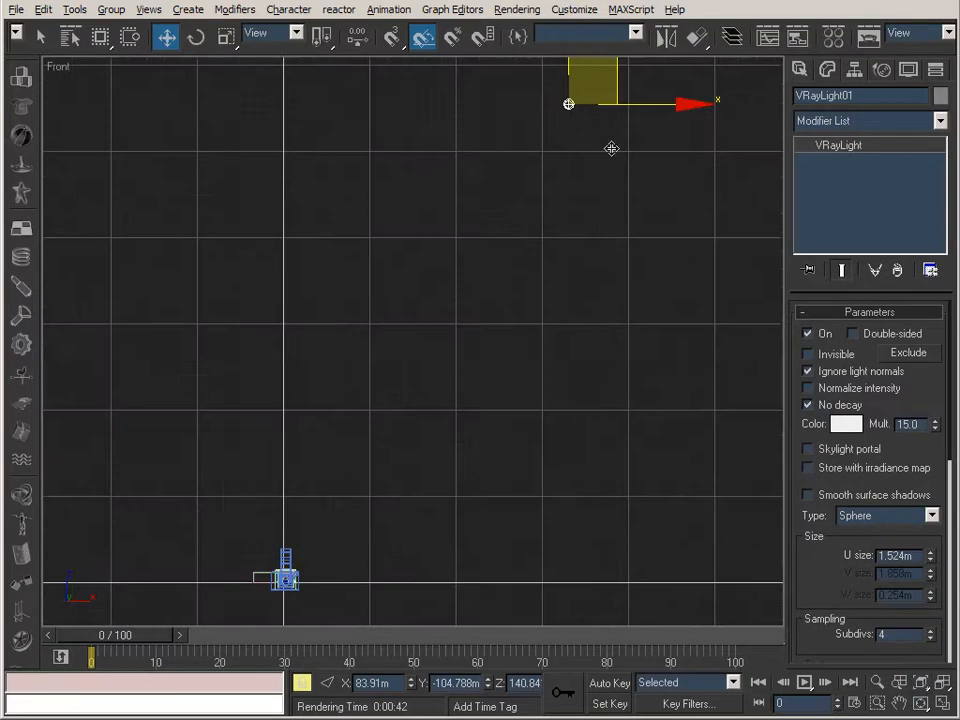
pyautogui.moveTo(605, 62); pyautogui.dragTo(810, 285)
pyautogui.moveTo(625, 395); pyautogui.dragTo(564, 343, button='middle')
pyautogui.moveTo(742, 245); pyautogui.dragTo(693, 101)
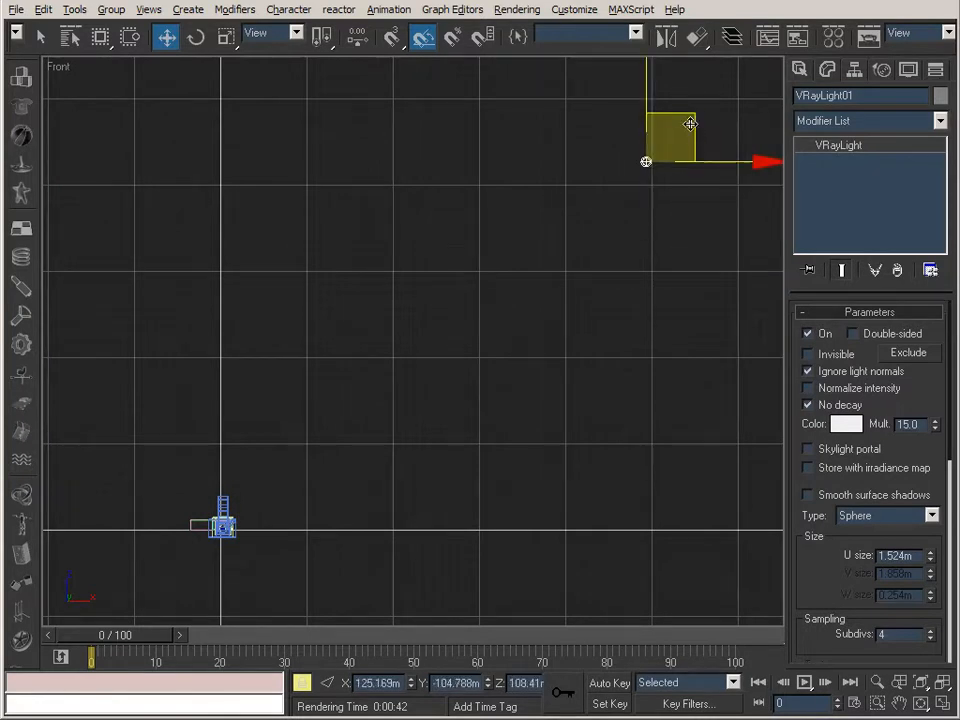
# Reposition VRayLight01 in the Top view, almost level with the room, at about X 143.6 m and Y -20.6 m.
pyautogui.press('t')
pyautogui.moveTo(617, 405); pyautogui.dragTo(606, 336, button='middle')
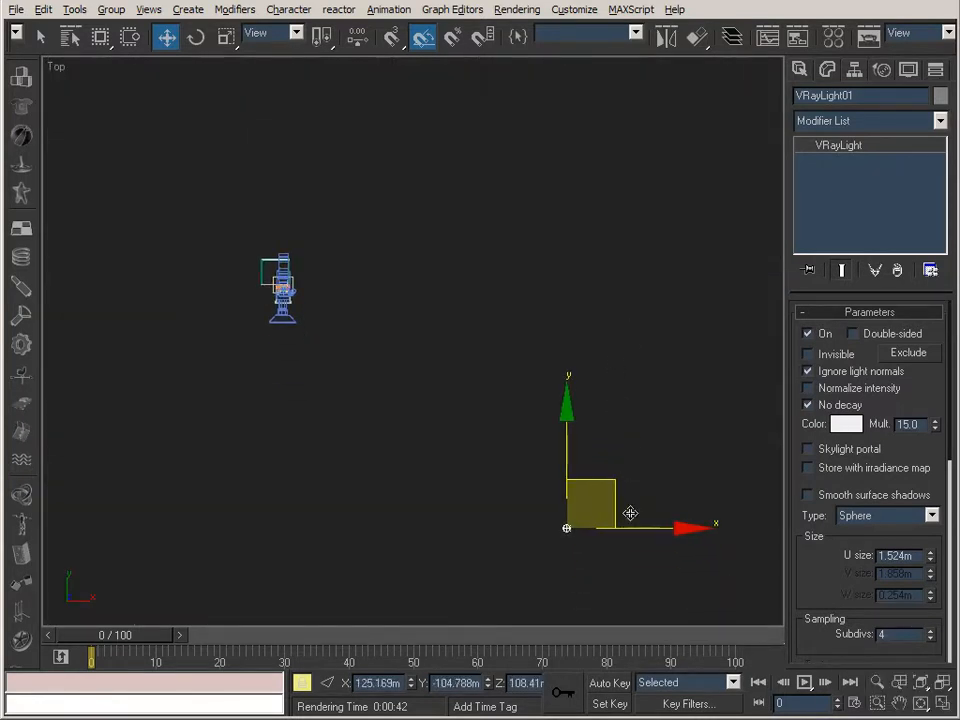
pyautogui.moveTo(607, 492); pyautogui.dragTo(649, 351)
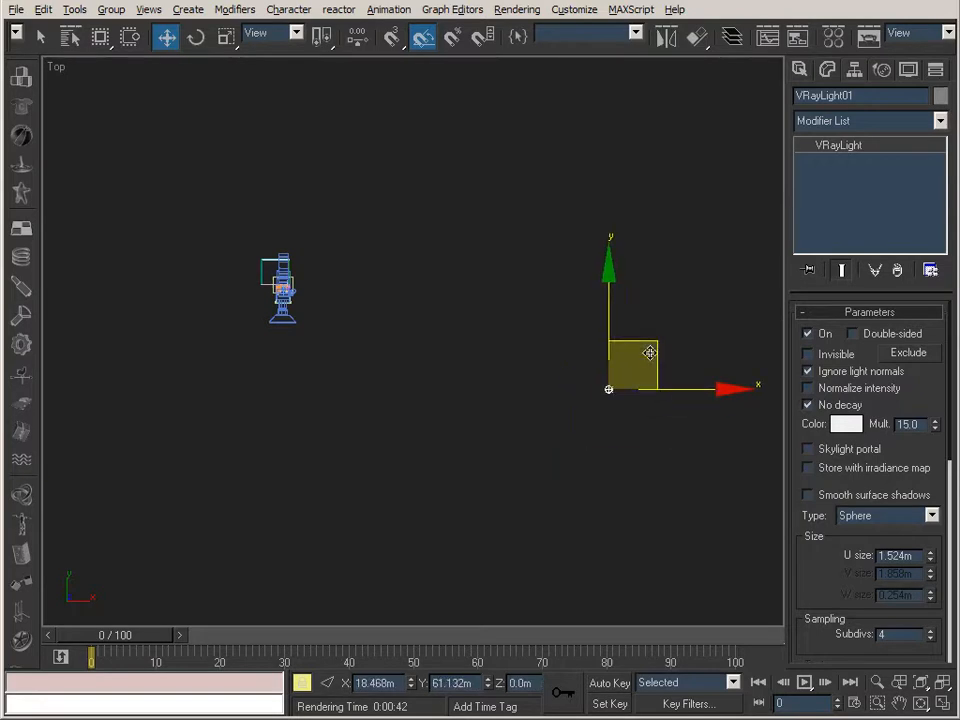
pyautogui.moveTo(653, 116); pyautogui.dragTo(651, 289)
# Return to the Camera03 view and render it with the light at its new side position.
pyautogui.press('c')
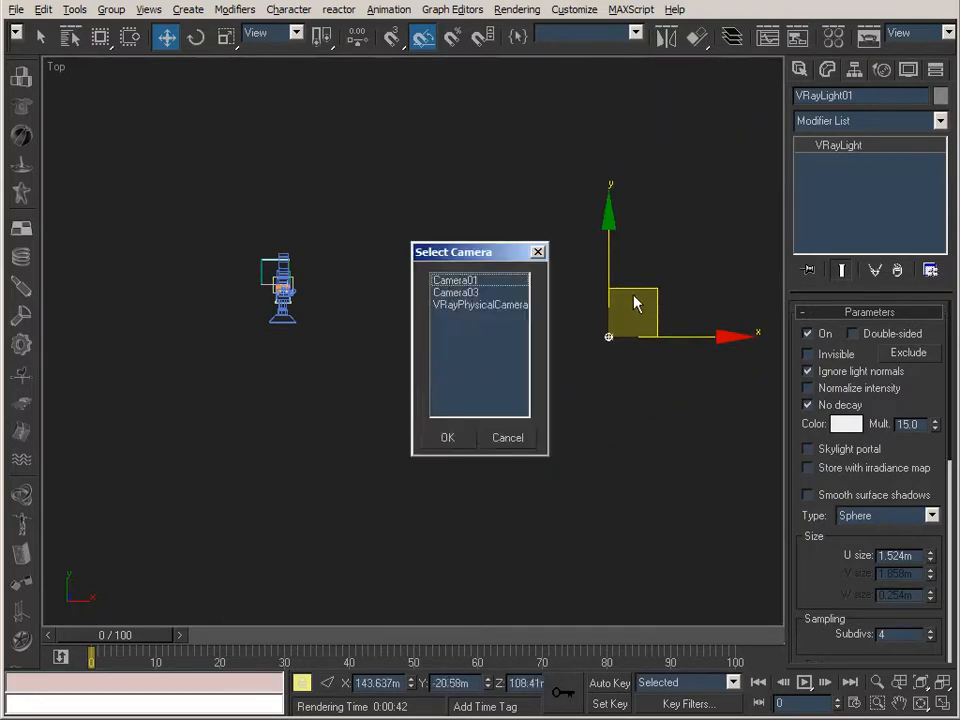
pyautogui.doubleClick(473, 294)
pyautogui.click(866, 33)
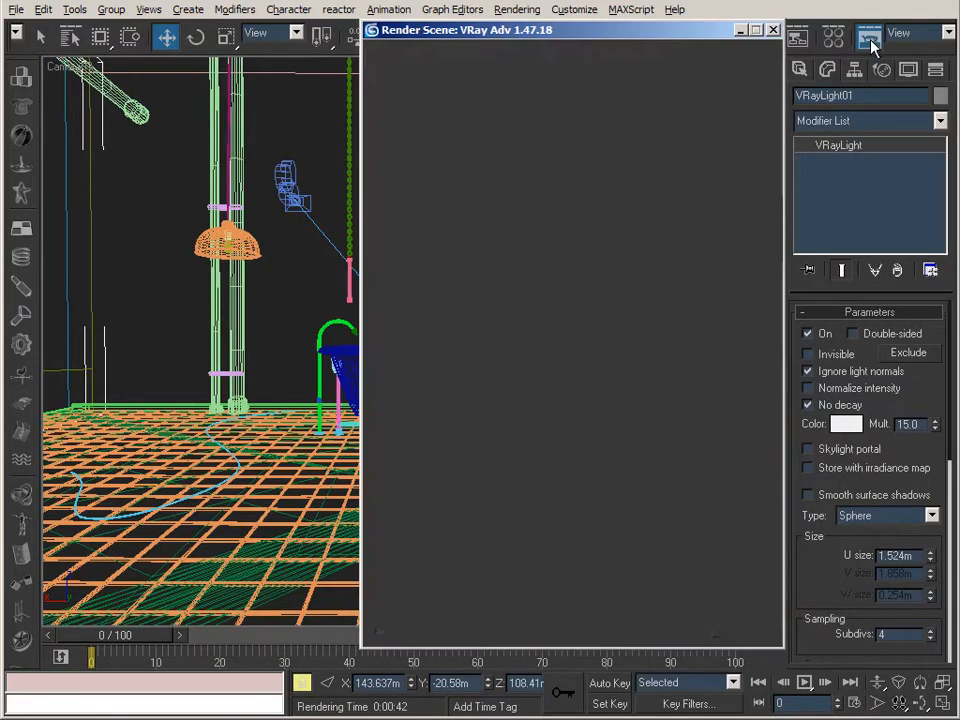
pyautogui.click(743, 627)
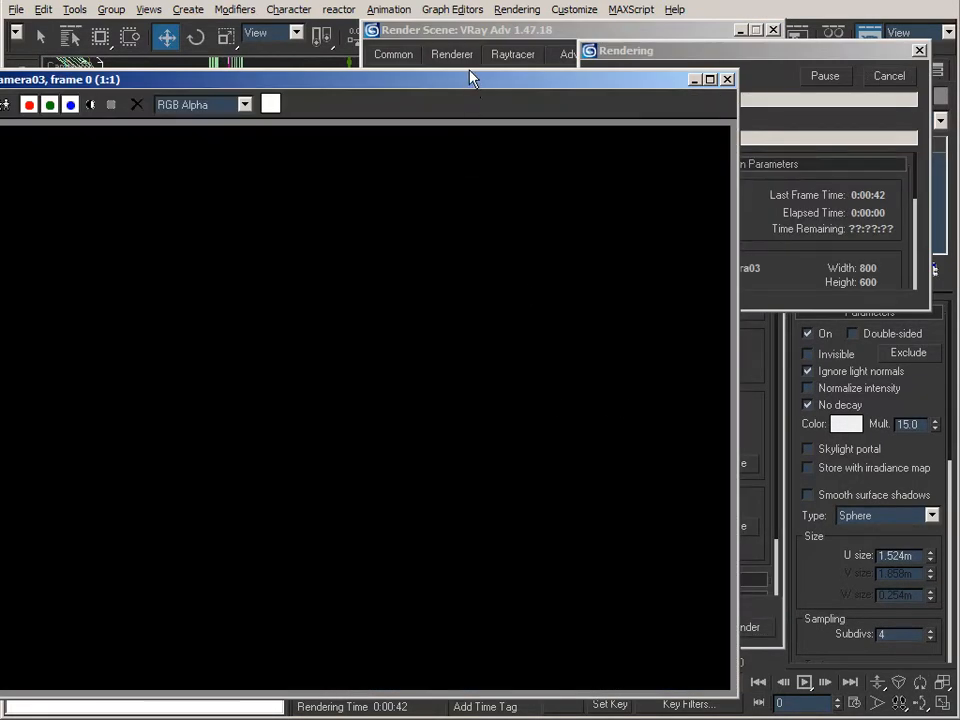
pyautogui.moveTo(472, 78); pyautogui.dragTo(531, 73)
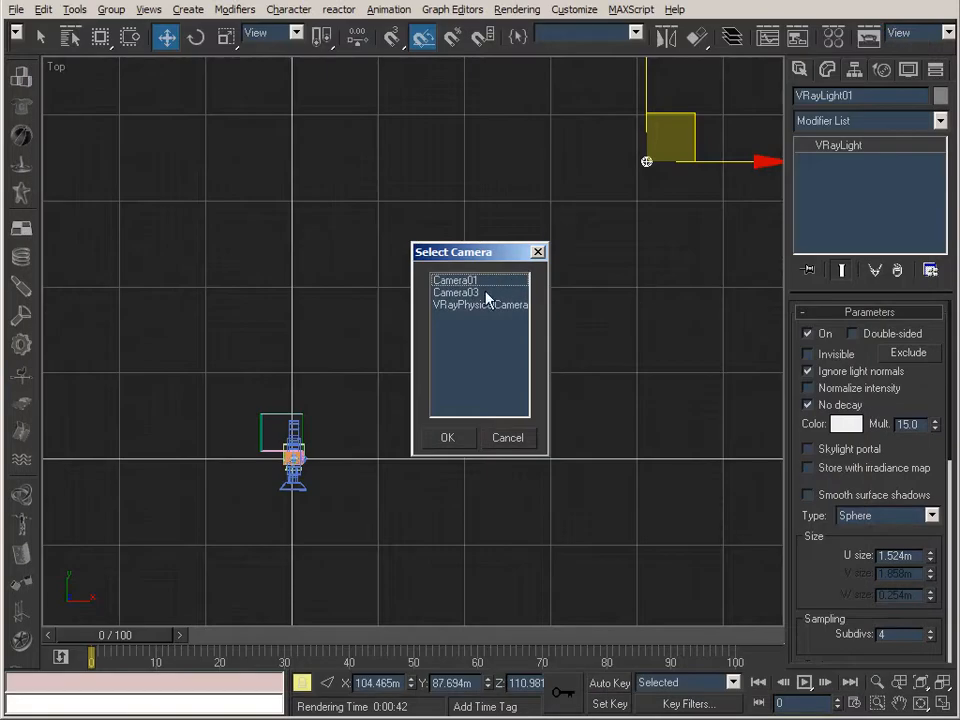
# Bring back the Camera03 view and render it again with VRayLight01 at about X 104.5 m and Y 87.7 m.
pyautogui.click(472, 293)
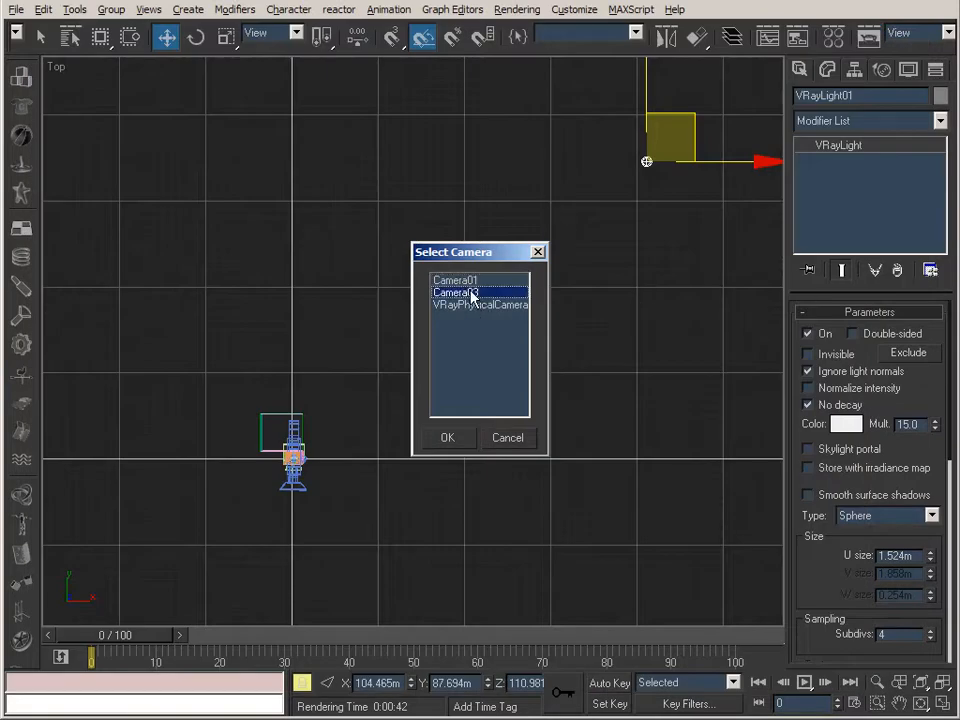
pyautogui.doubleClick(472, 293)
pyautogui.click(868, 36)
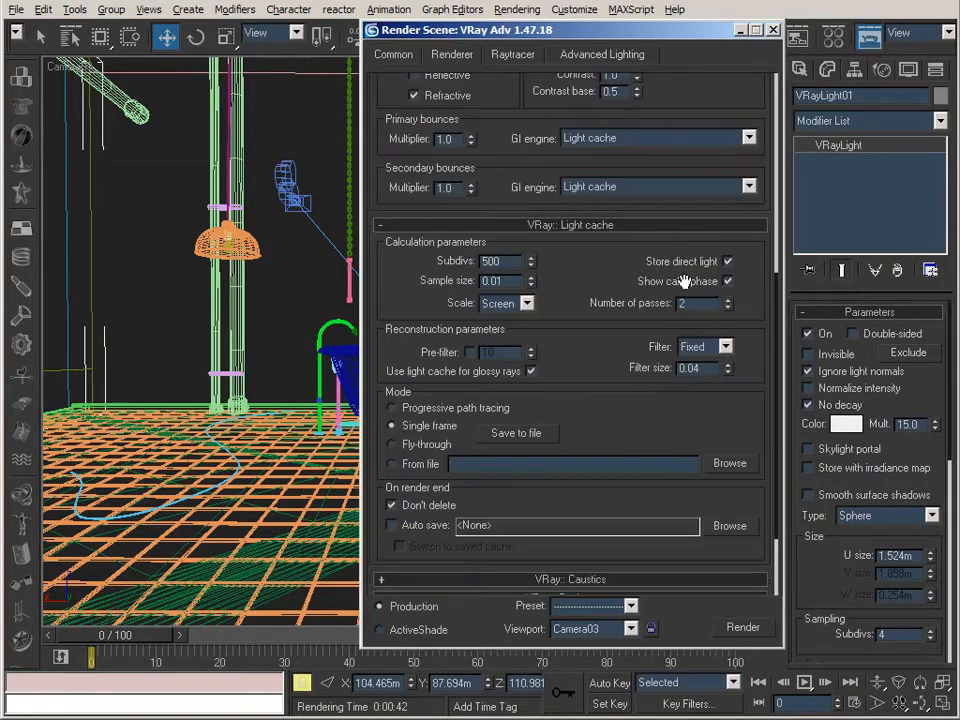
pyautogui.click(743, 627)
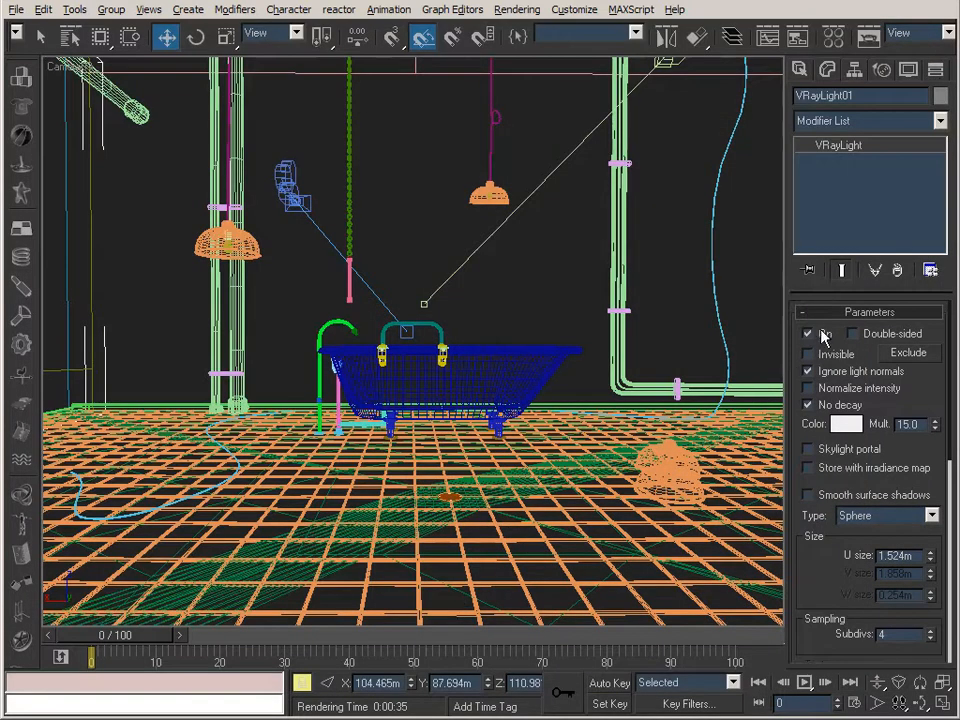
# Turn VRayLight01 off and hide it in the scene.
pyautogui.click(822, 333)
pyautogui.click(908, 69)
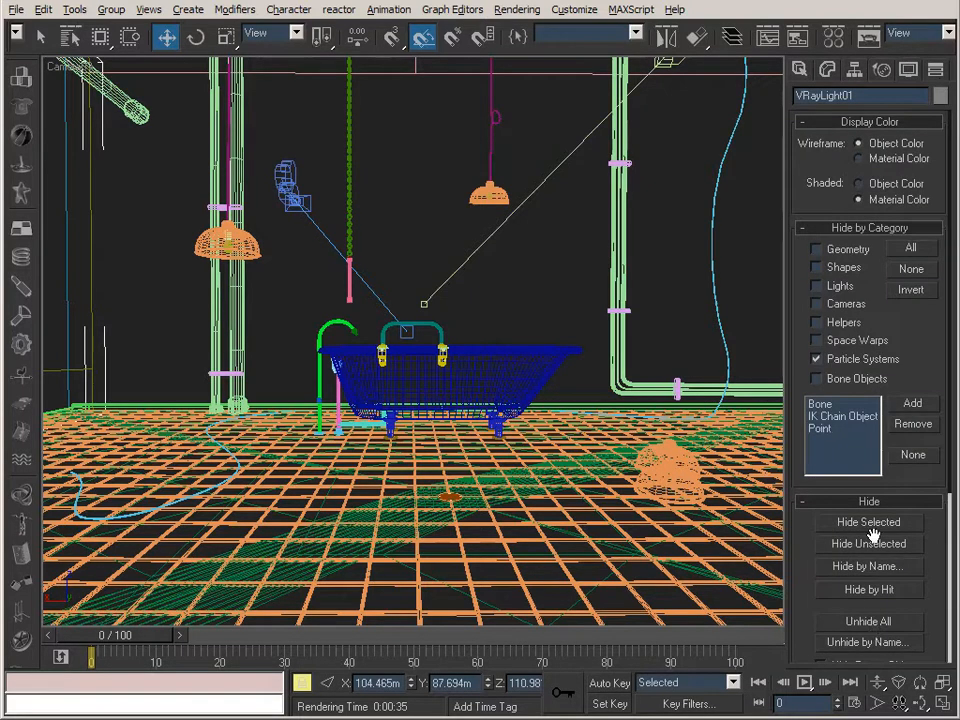
pyautogui.click(870, 522)
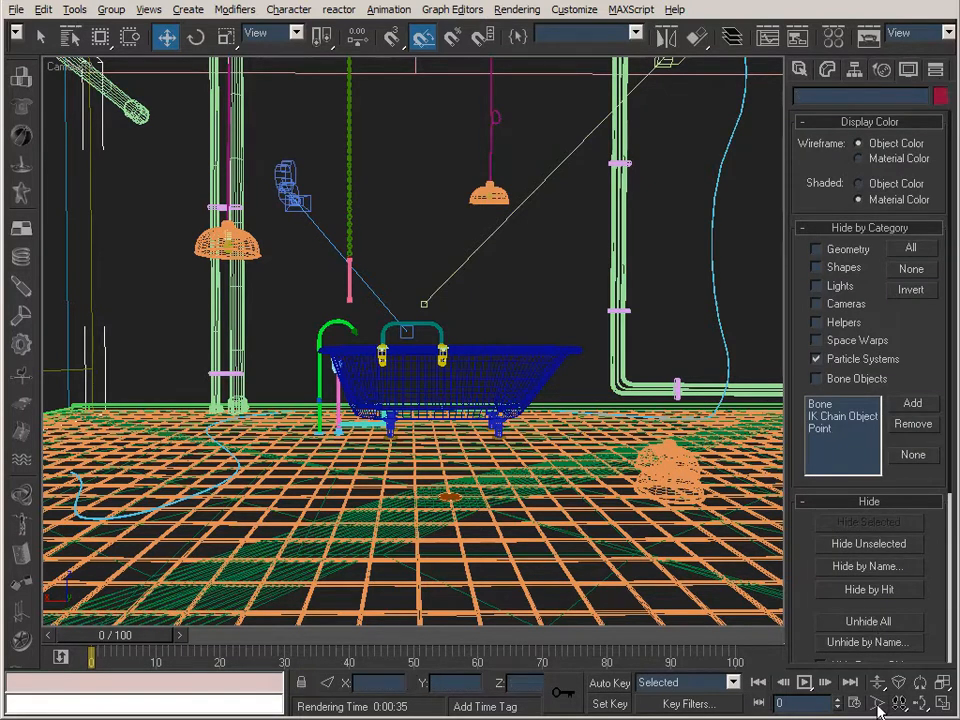
# Unhide VRayLight02 in the scene, select it and turn it on.
pyautogui.click(866, 642)
pyautogui.doubleClick(364, 219)
pyautogui.click(827, 69)
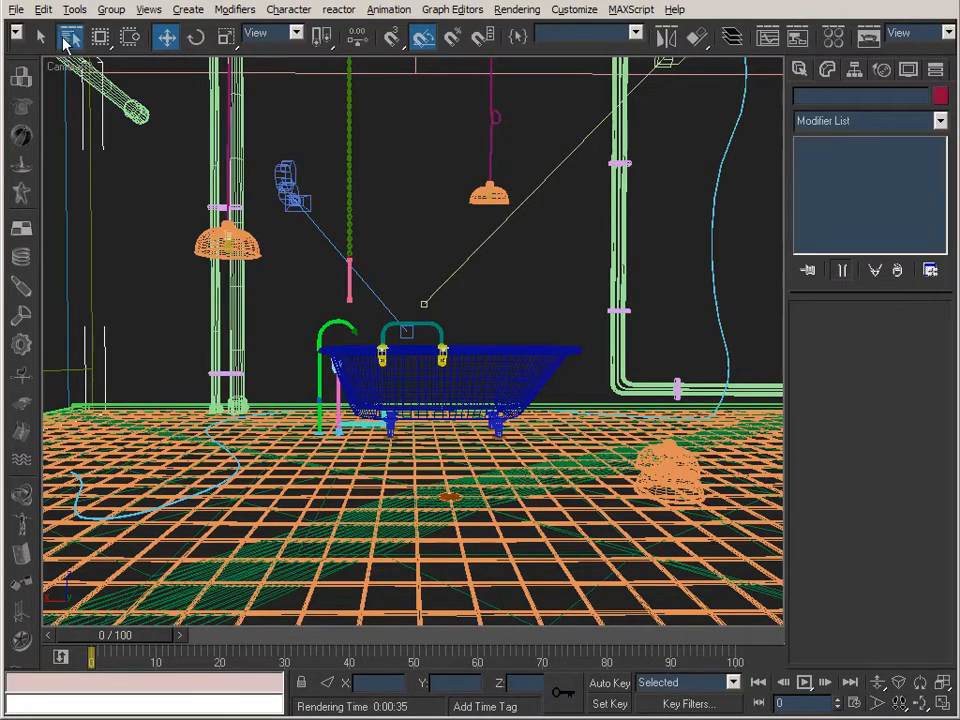
pyautogui.click(66, 40)
pyautogui.click(370, 345)
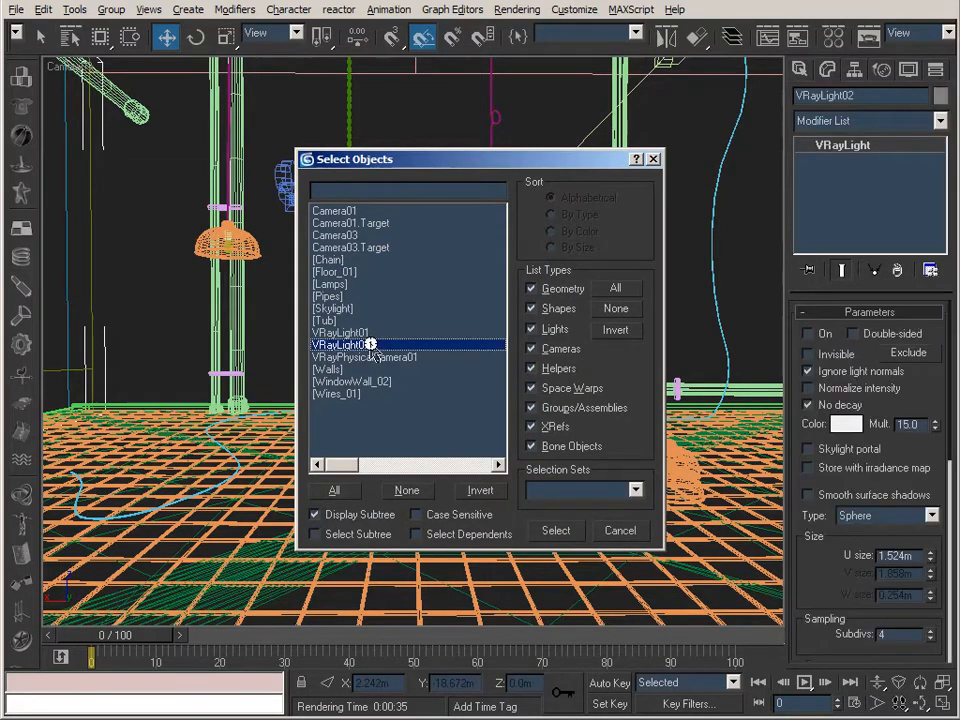
pyautogui.press('Return')
pyautogui.click(807, 333)
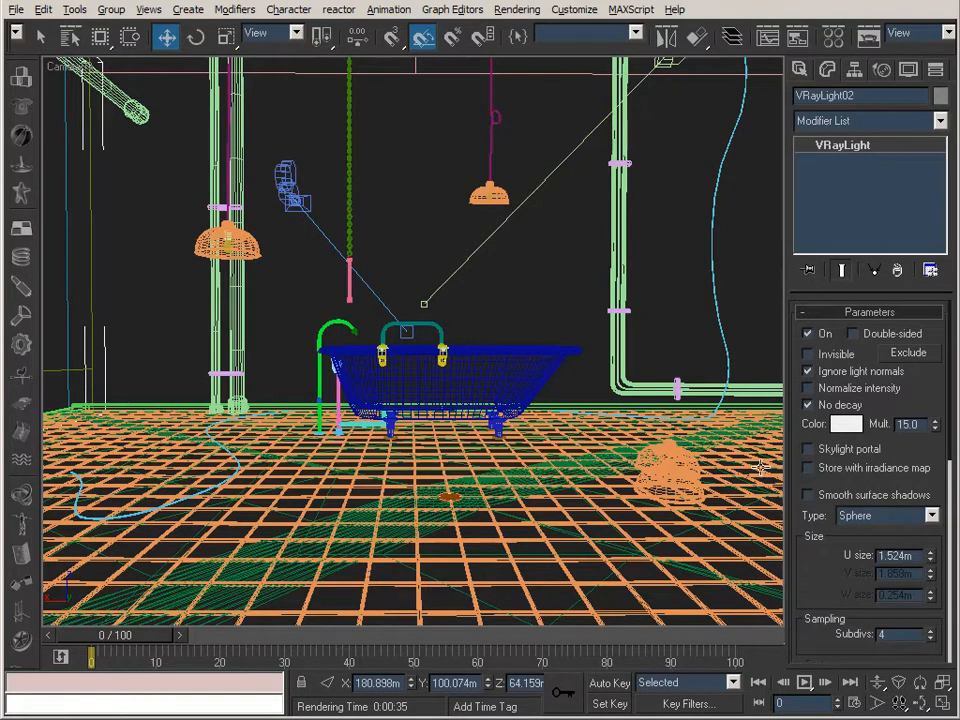
# Render the Camera03 view with VRayLight02 on, using light cache with direct light stored, and dismiss the result.
pyautogui.click(868, 40)
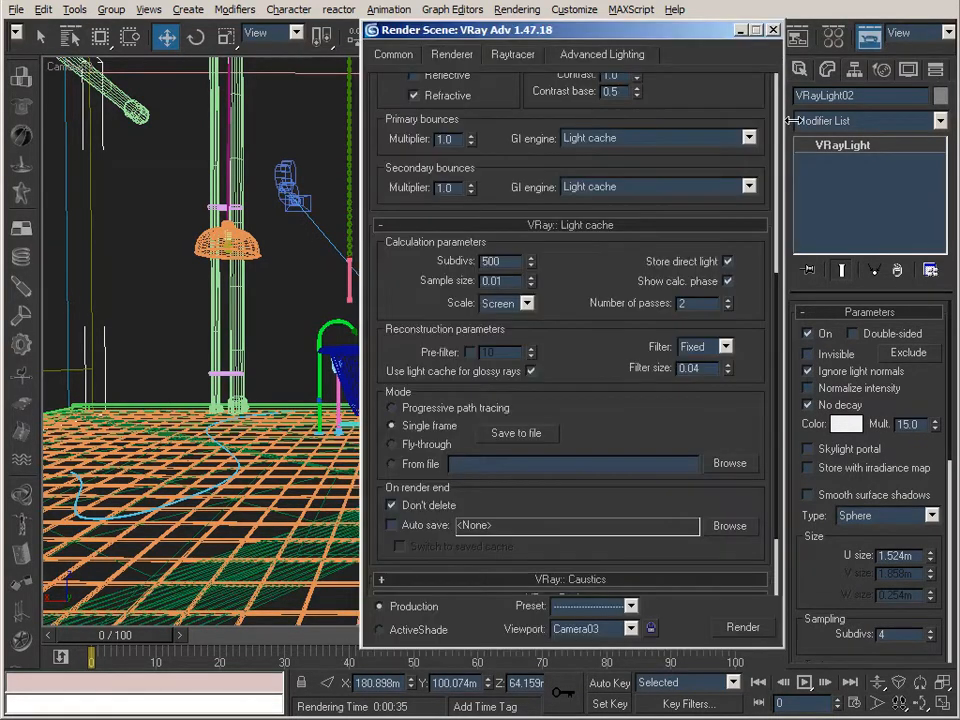
pyautogui.click(745, 628)
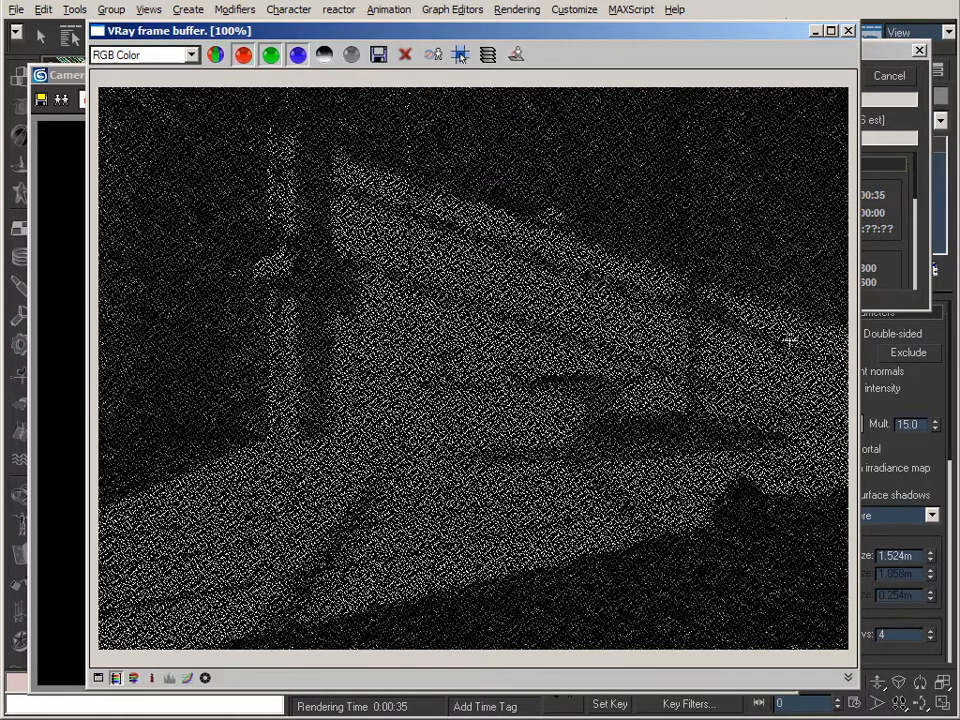
pyautogui.moveTo(652, 45); pyautogui.dragTo(614, 47)
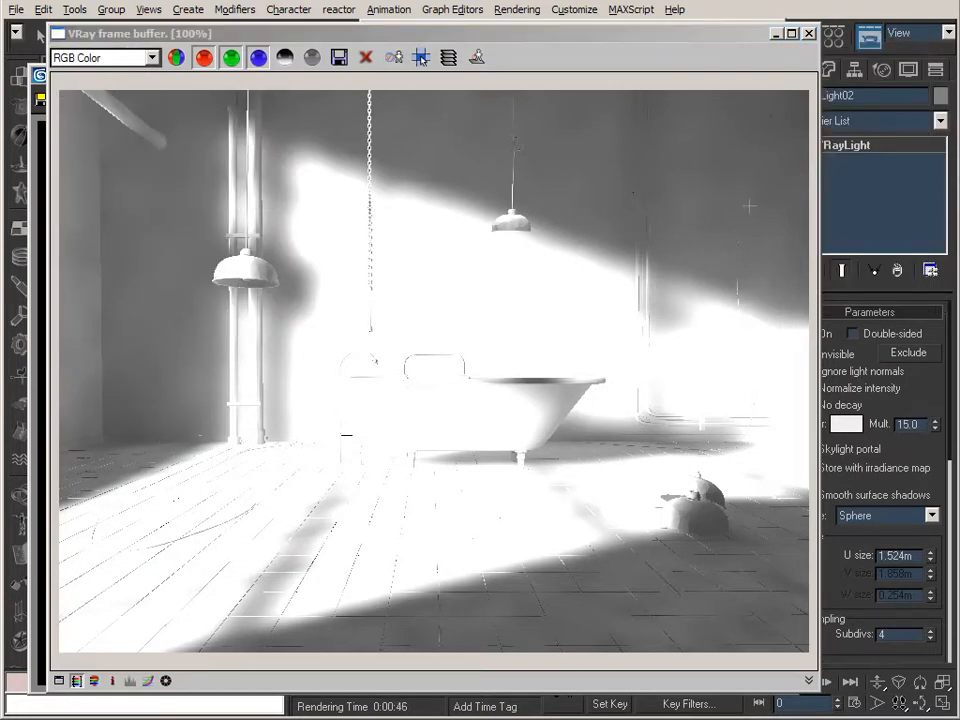
pyautogui.click(776, 34)
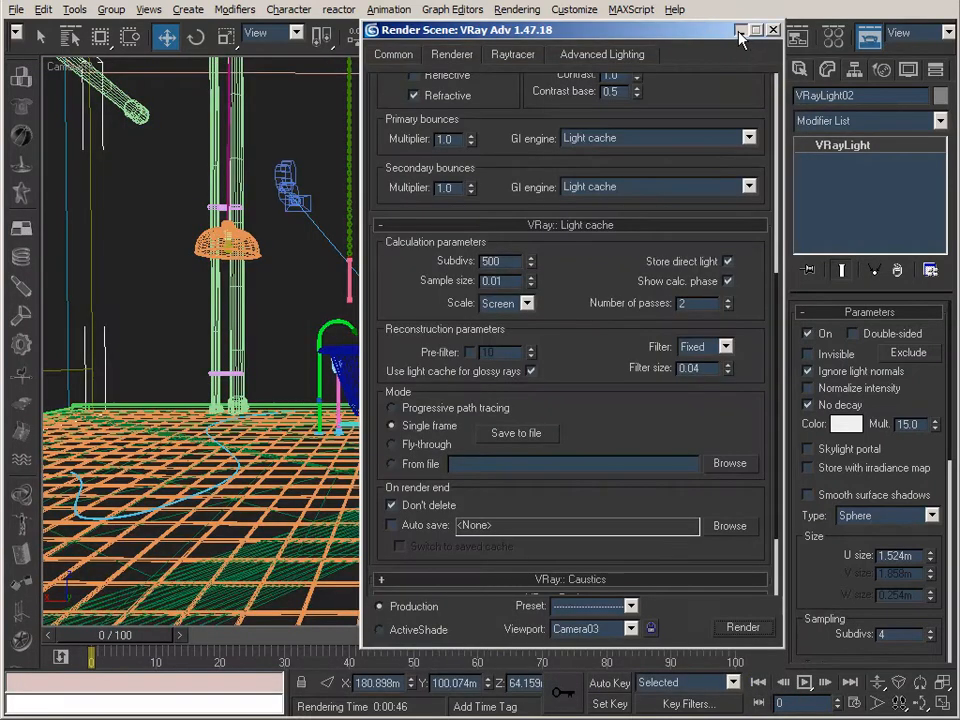
pyautogui.click(773, 30)
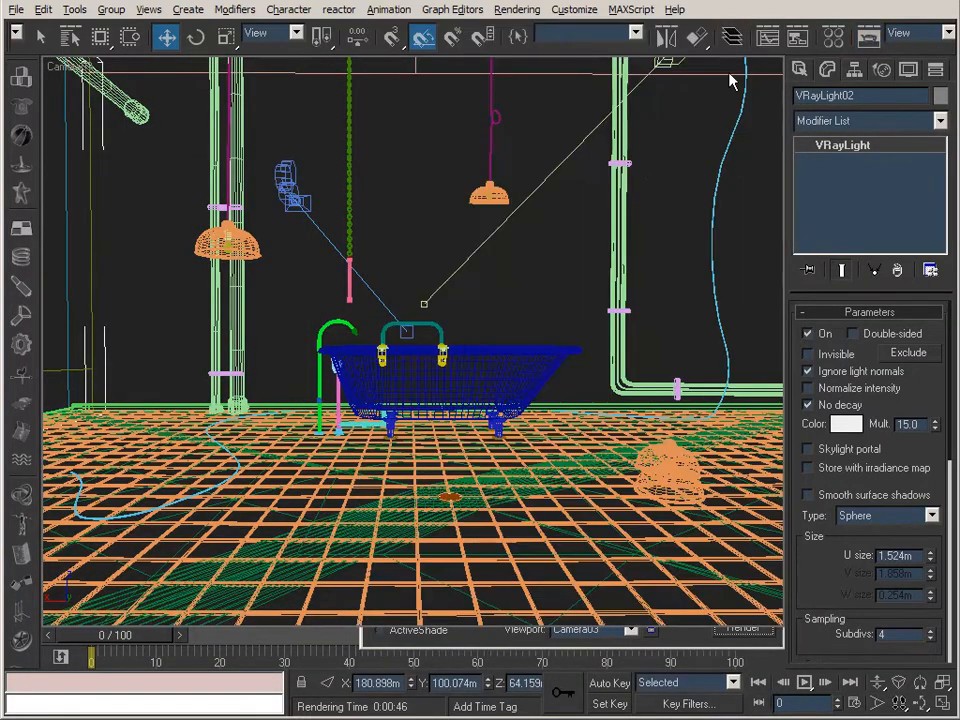
# Turn off Store direct light in the light cache settings and render Camera03 again.
pyautogui.click(868, 37)
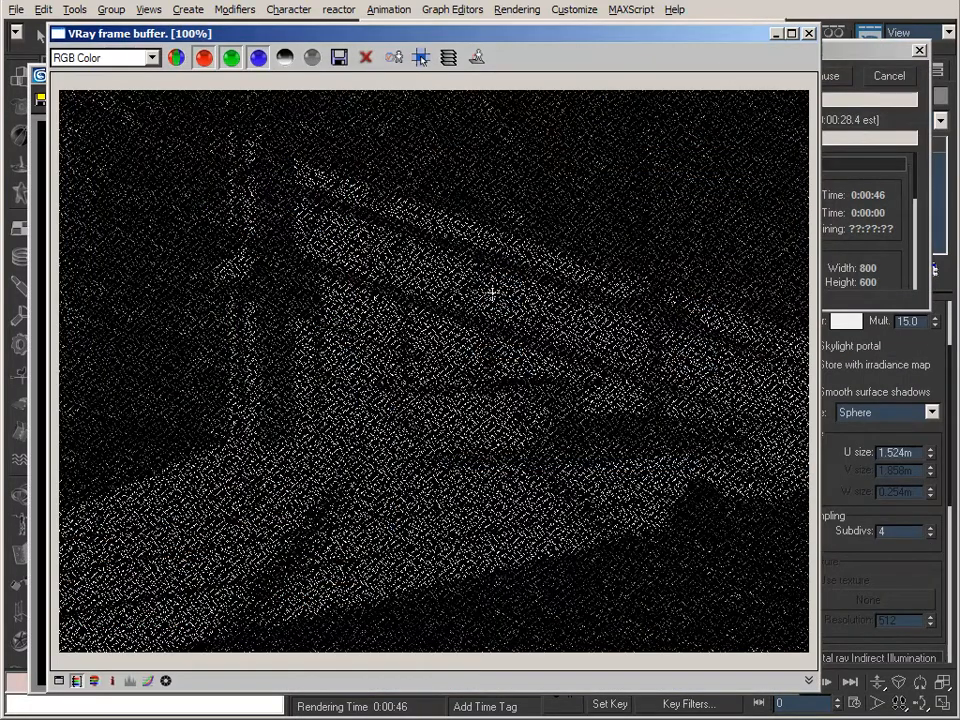
pyautogui.click(873, 63)
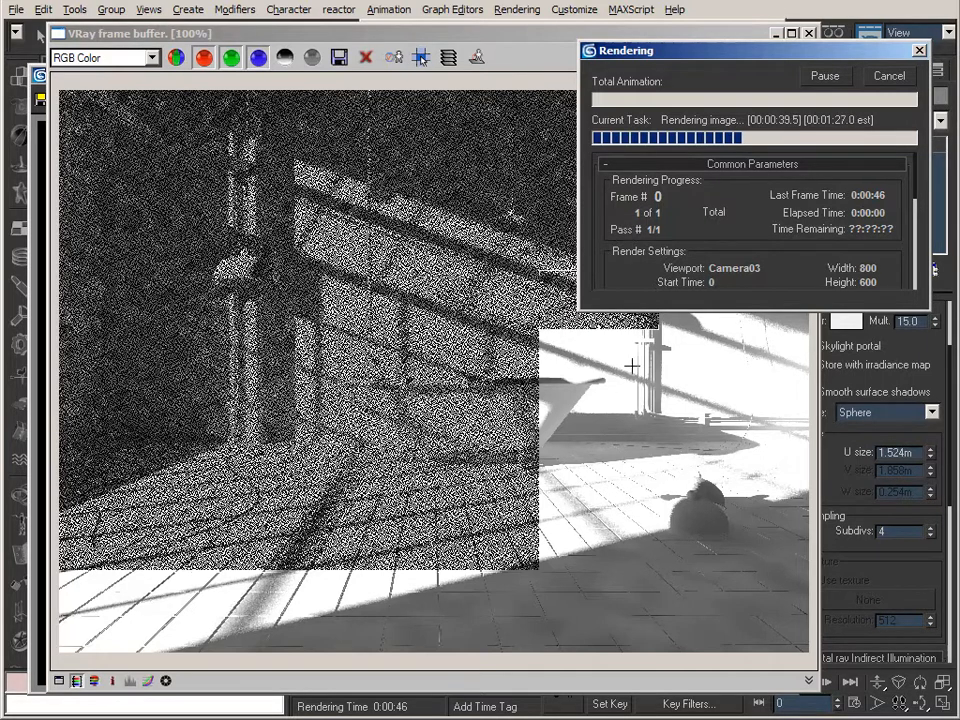
pyautogui.click(481, 40)
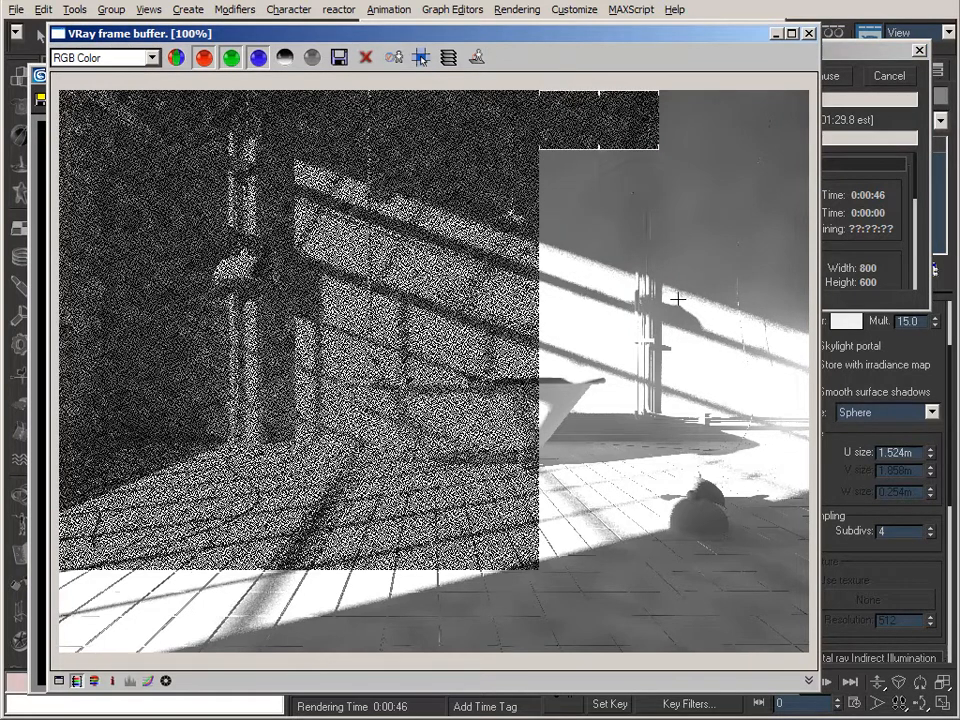
pyautogui.click(852, 79)
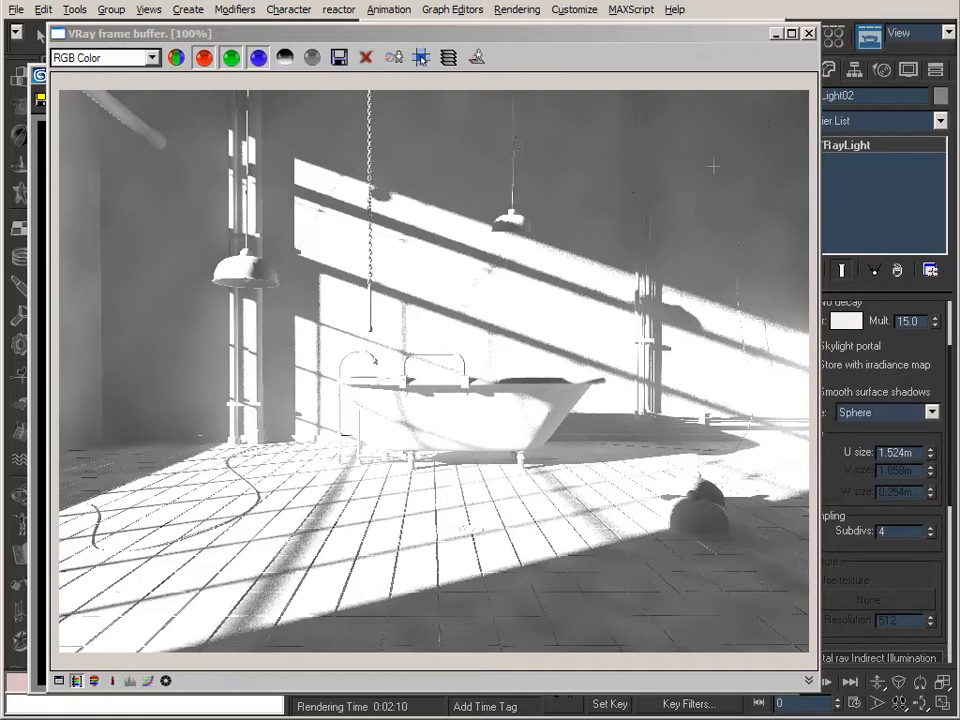
pyautogui.click(809, 33)
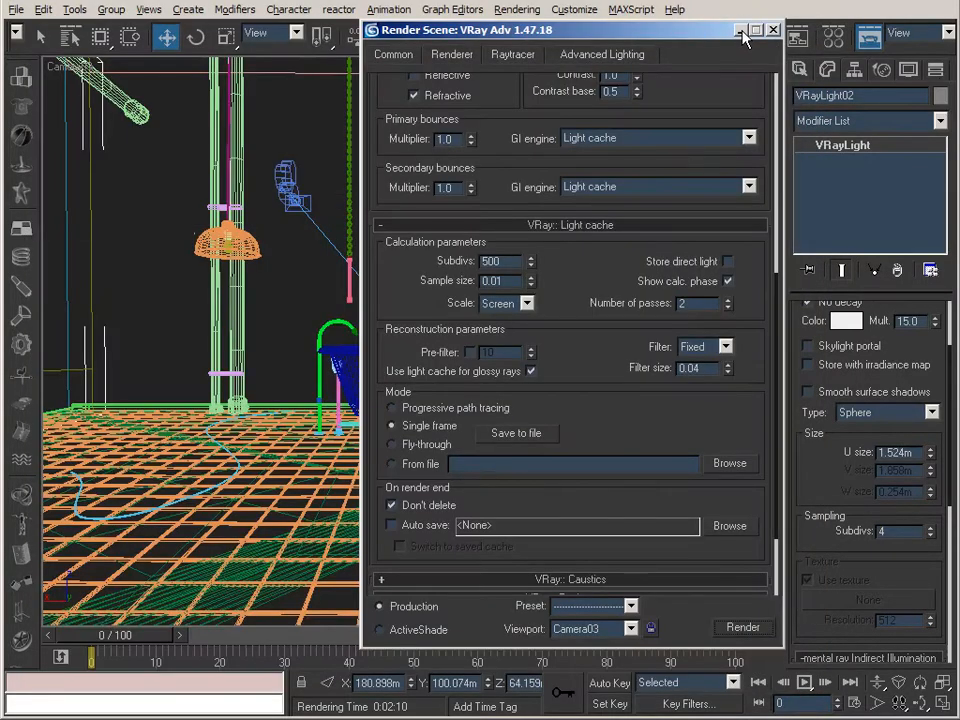
# Review the V-Ray GI environment settings and the SunLightHDRI map parameters in the Material Editor.
pyautogui.moveTo(602, 274); pyautogui.dragTo(608, 240)
pyautogui.click(594, 489)
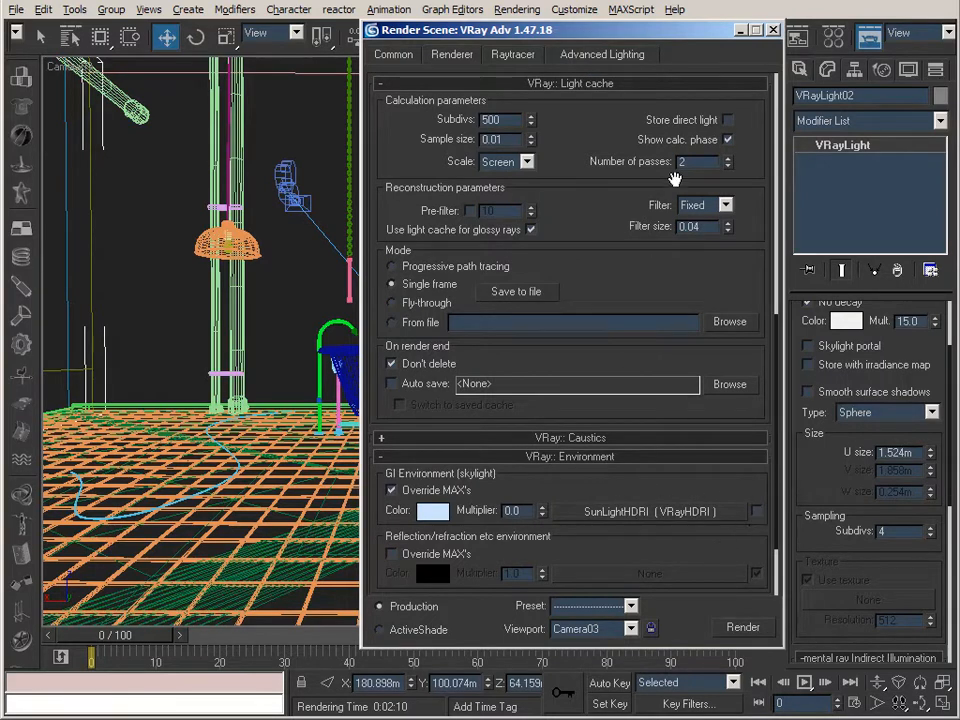
pyautogui.click(740, 30)
pyautogui.click(833, 37)
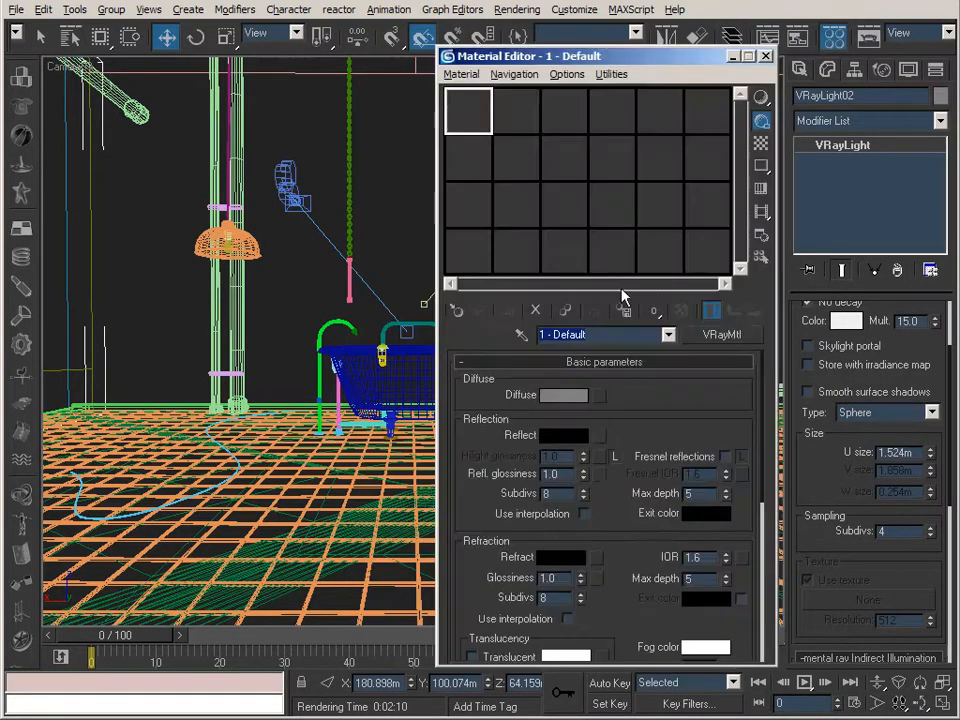
pyautogui.click(532, 101)
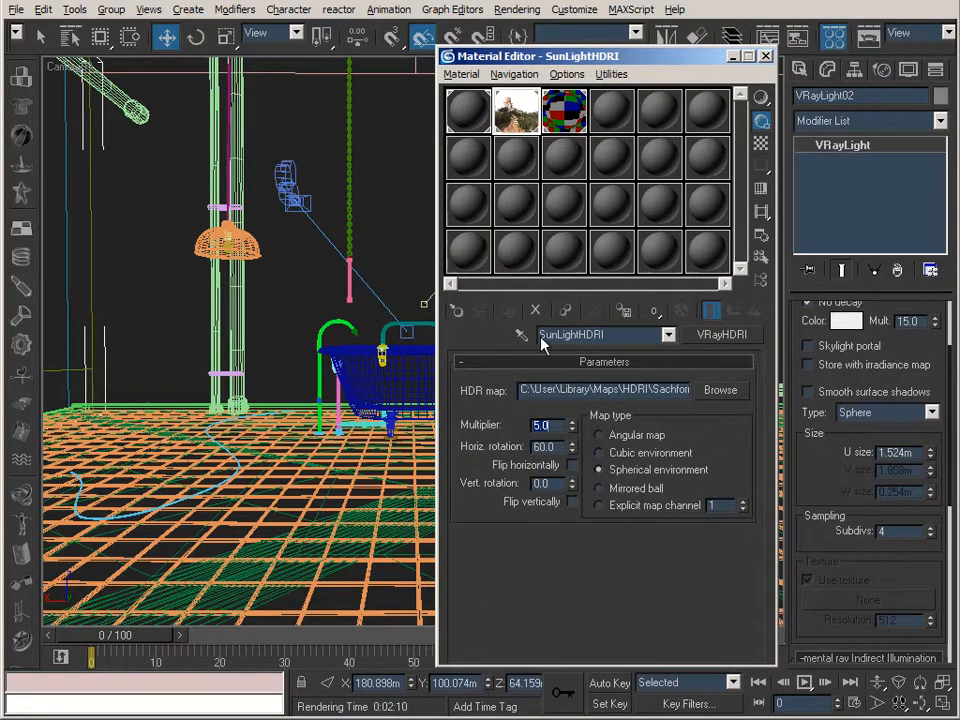
pyautogui.click(766, 56)
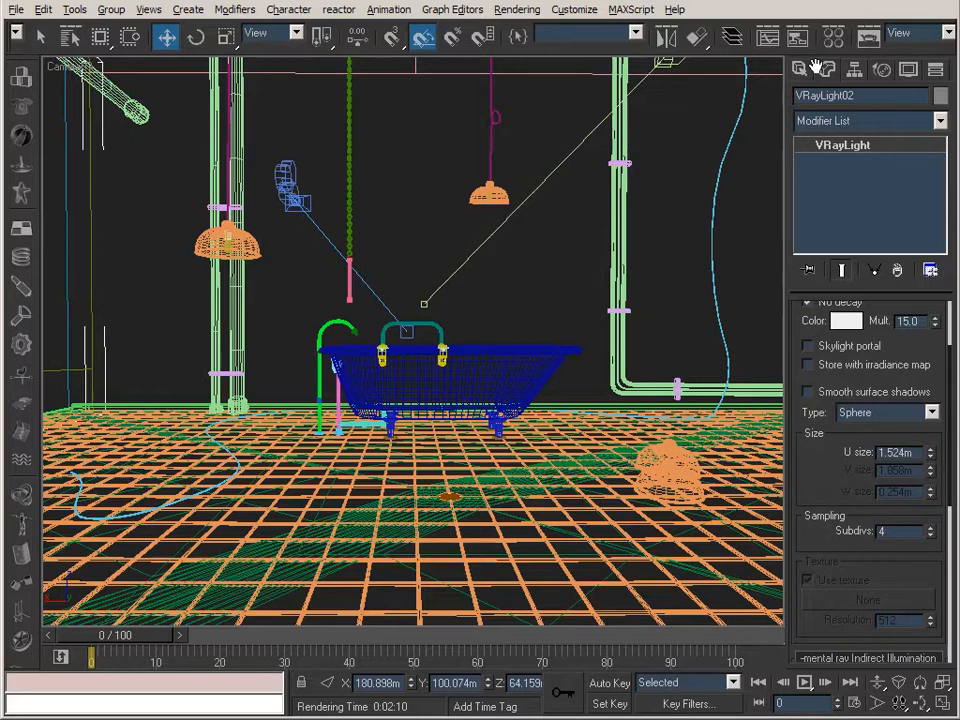
pyautogui.click(868, 39)
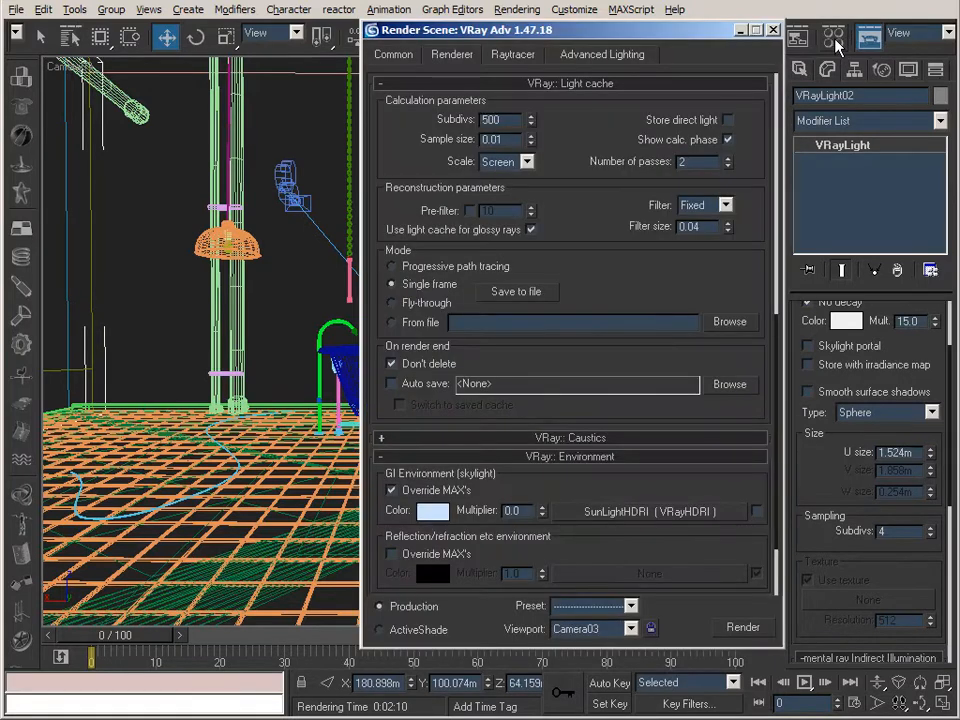
pyautogui.click(834, 40)
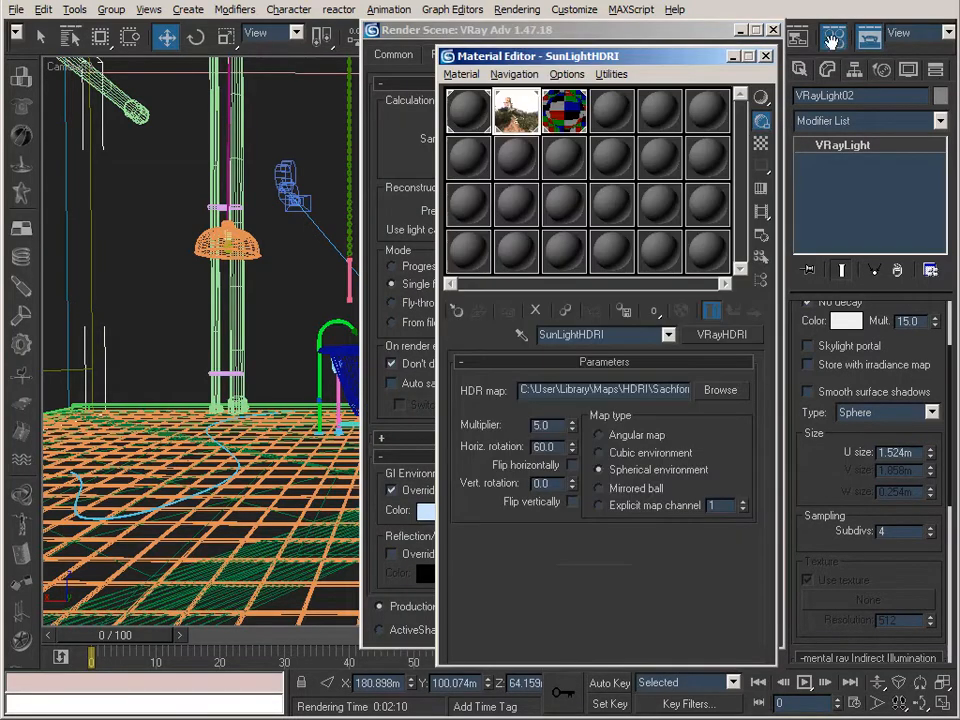
pyautogui.click(766, 56)
# Enable the SunLightHDRI map for the GI skylight environment, set its multiplier to 1 and render Camera03.
pyautogui.moveTo(570, 422); pyautogui.dragTo(625, 325)
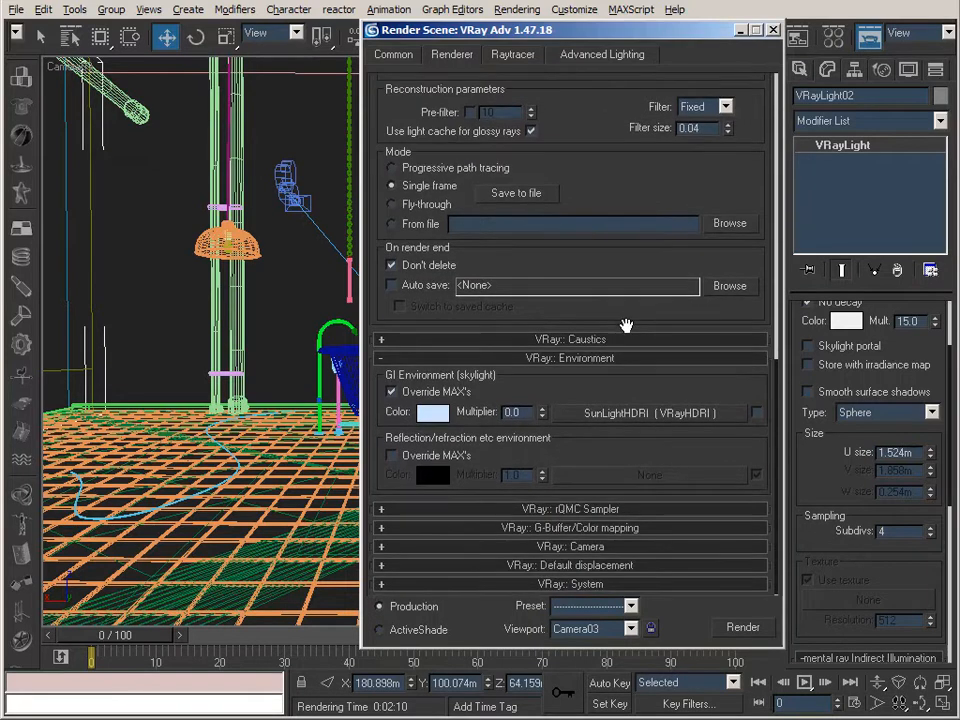
pyautogui.click(757, 413)
pyautogui.doubleClick(505, 412)
pyautogui.write('1')
pyautogui.press('Return')
pyautogui.click(743, 628)
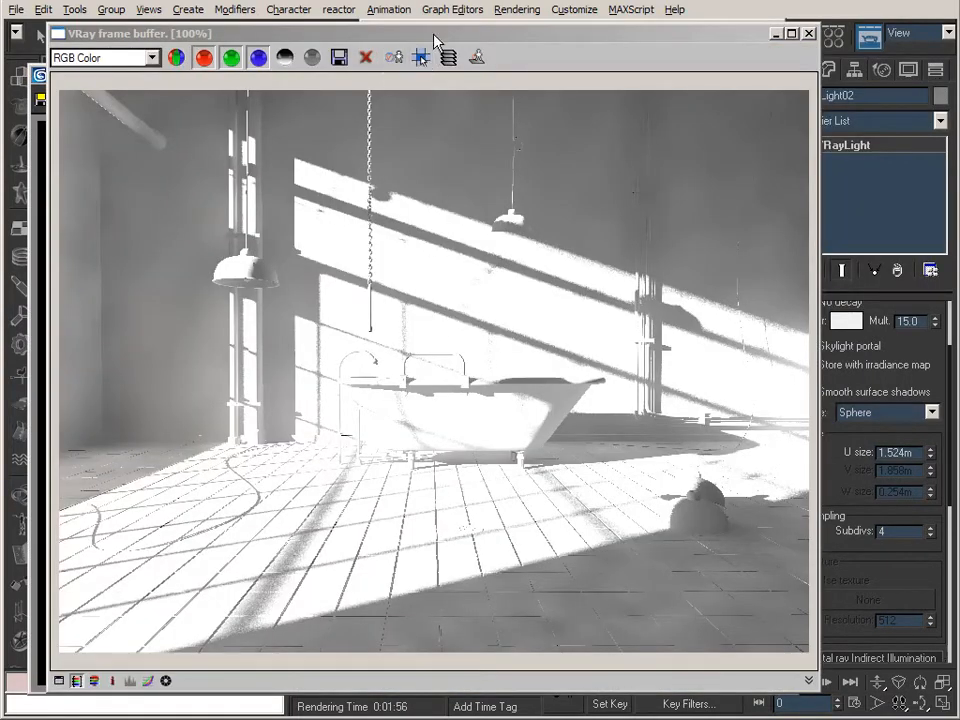
pyautogui.click(433, 34)
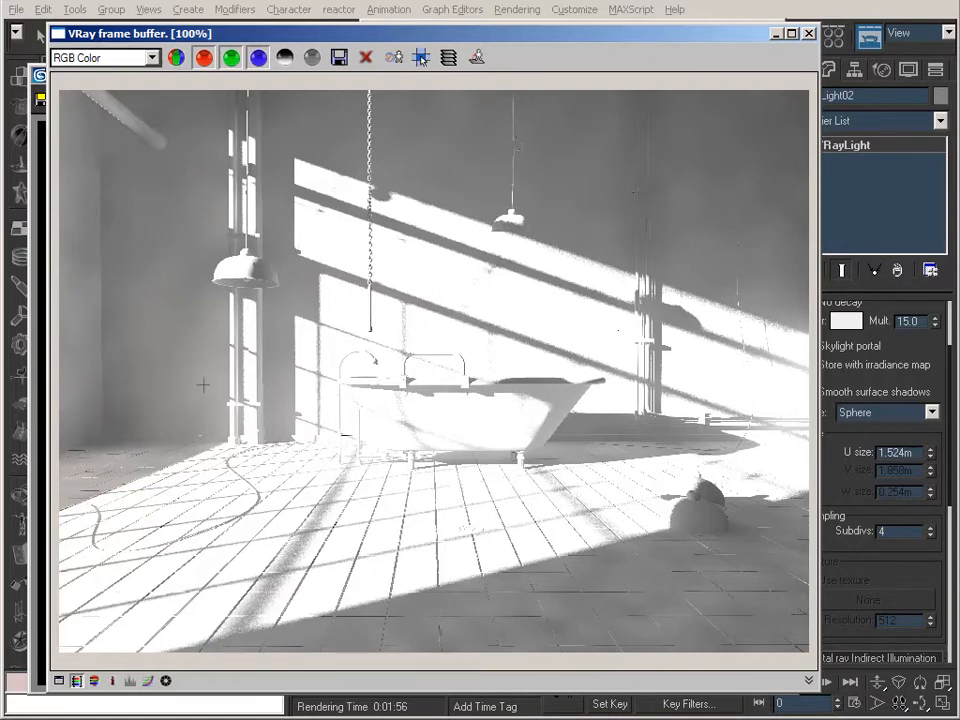
# Set VRayLight02's colour to a warm yellow with hue 34, saturation 53 and value 240.
pyautogui.click(849, 326)
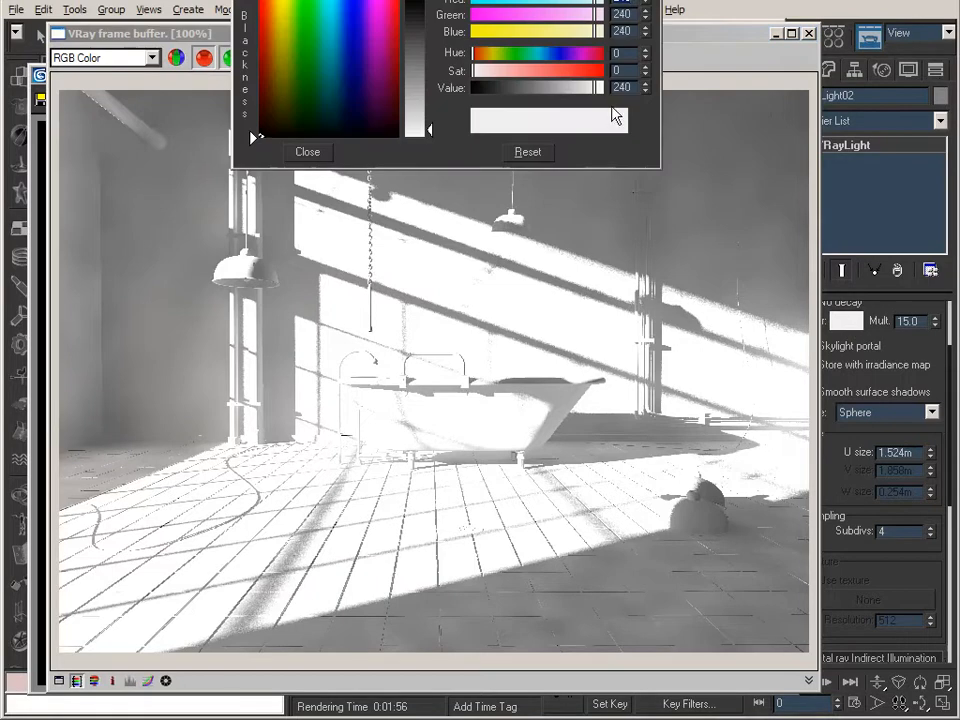
pyautogui.click(491, 53)
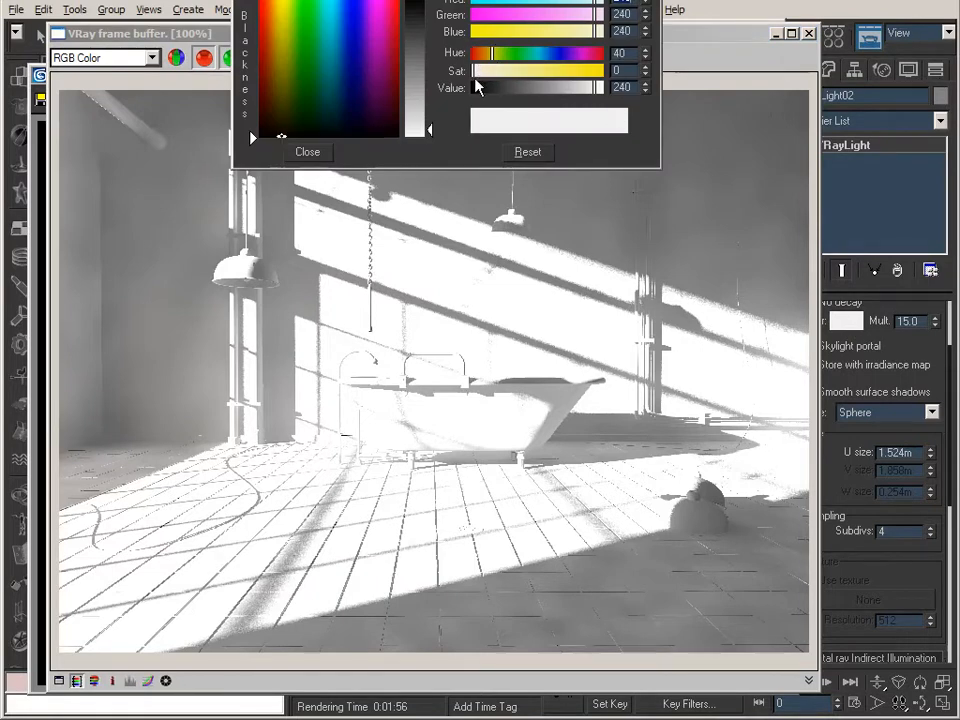
pyautogui.moveTo(483, 78)
pyautogui.mouseDown()
pyautogui.moveTo(495, 76)
pyautogui.moveTo(486, 58)
pyautogui.moveTo(499, 75)
pyautogui.mouseUp()
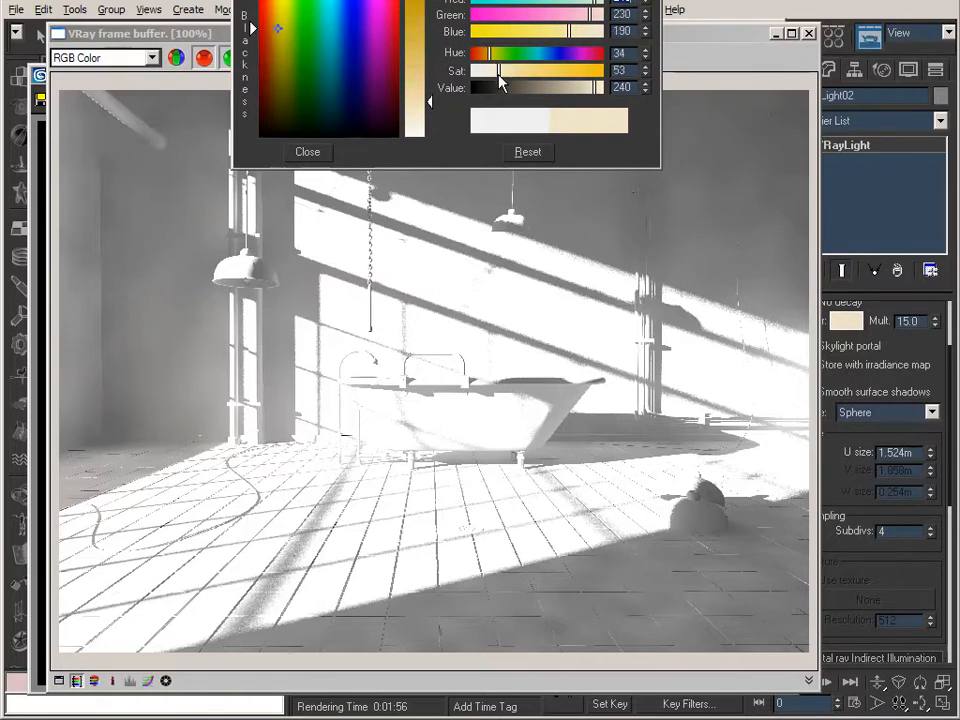
pyautogui.click(310, 151)
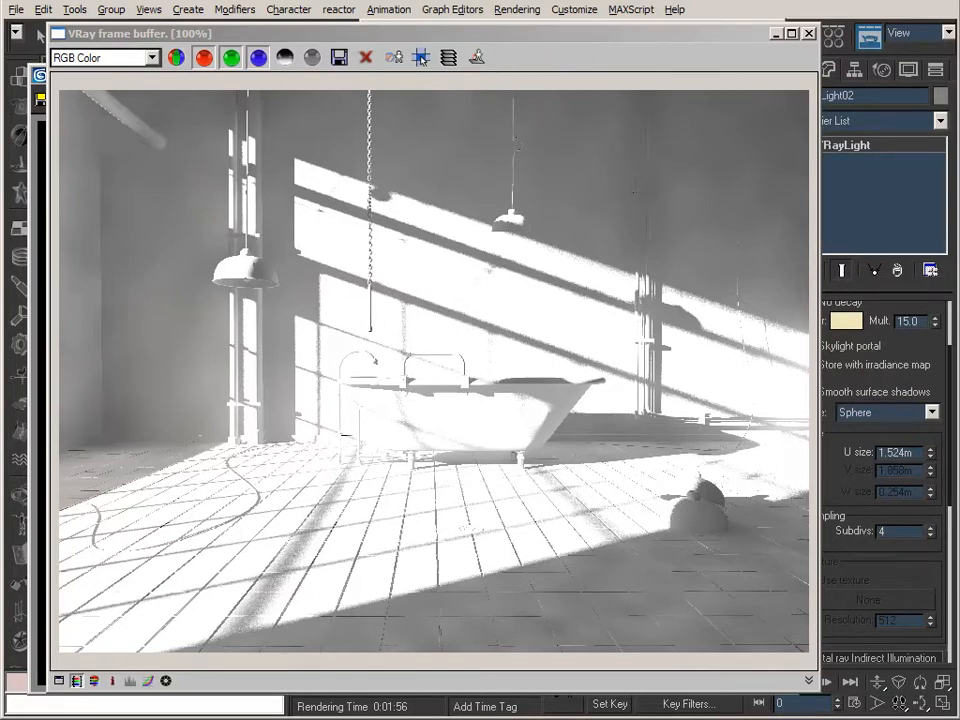
# Render the Camera03 view with the warm-coloured light.
pyautogui.click(777, 33)
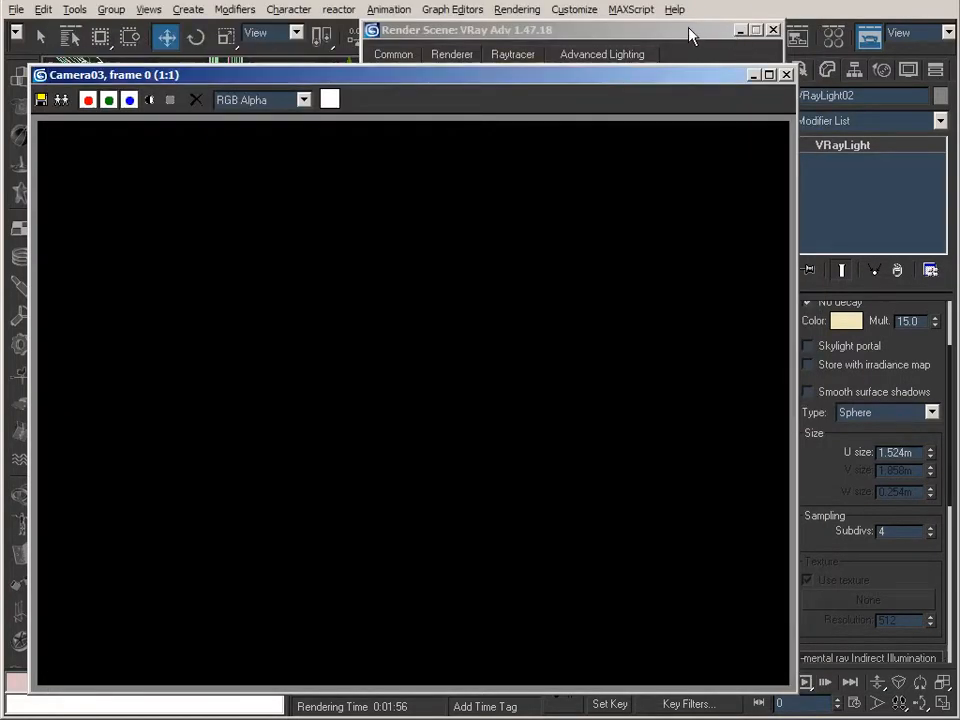
pyautogui.click(688, 36)
pyautogui.click(743, 627)
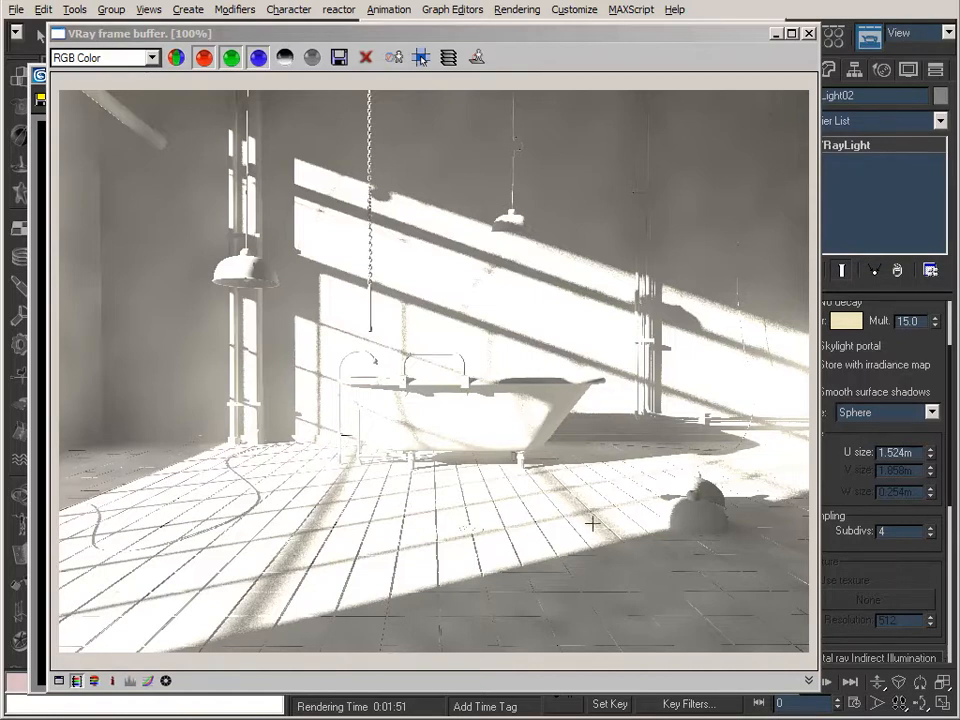
pyautogui.moveTo(400, 42); pyautogui.dragTo(418, 45)
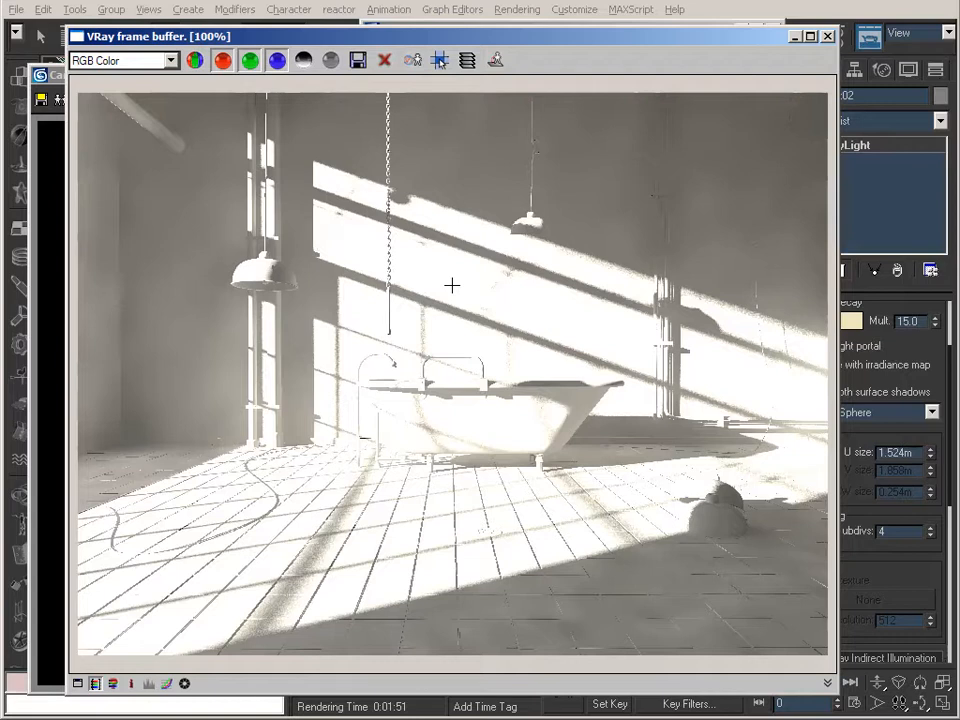
# Place the Color corrections window beside the V-Ray frame buffer and enable exposure correction for the render.
pyautogui.moveTo(836, 64); pyautogui.dragTo(156, 103)
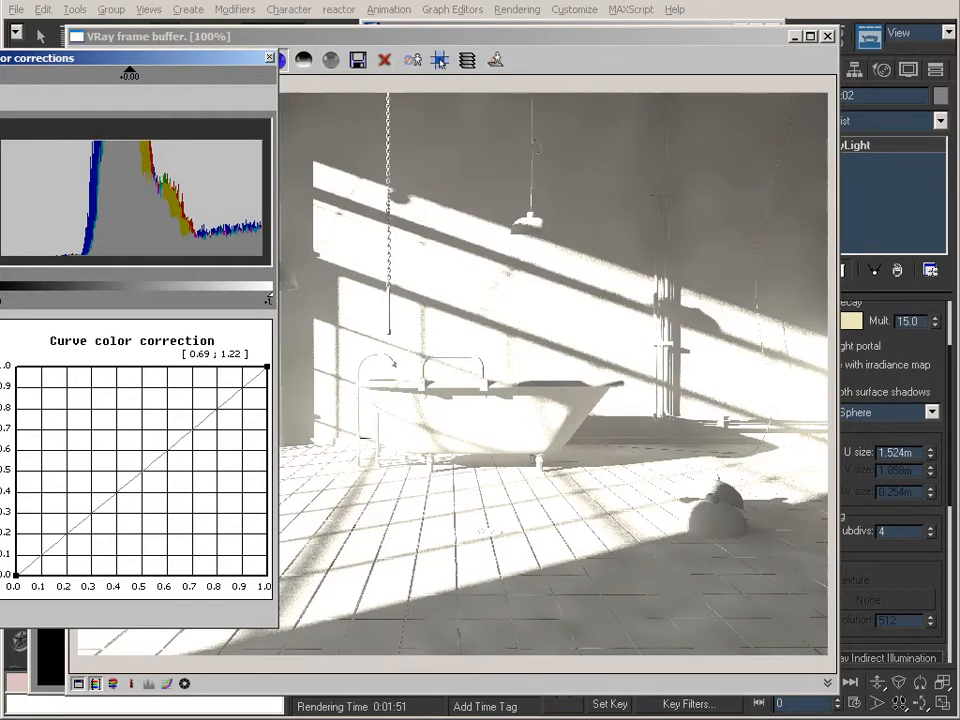
pyautogui.moveTo(424, 43); pyautogui.dragTo(538, 48)
pyautogui.moveTo(216, 60); pyautogui.dragTo(248, 58)
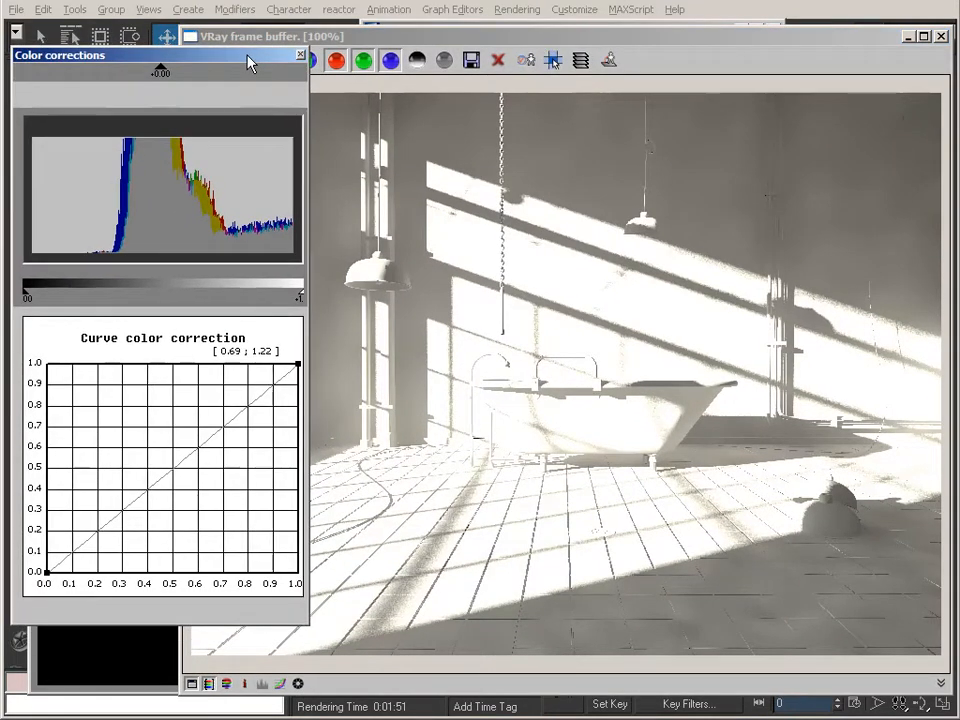
pyautogui.click(300, 686)
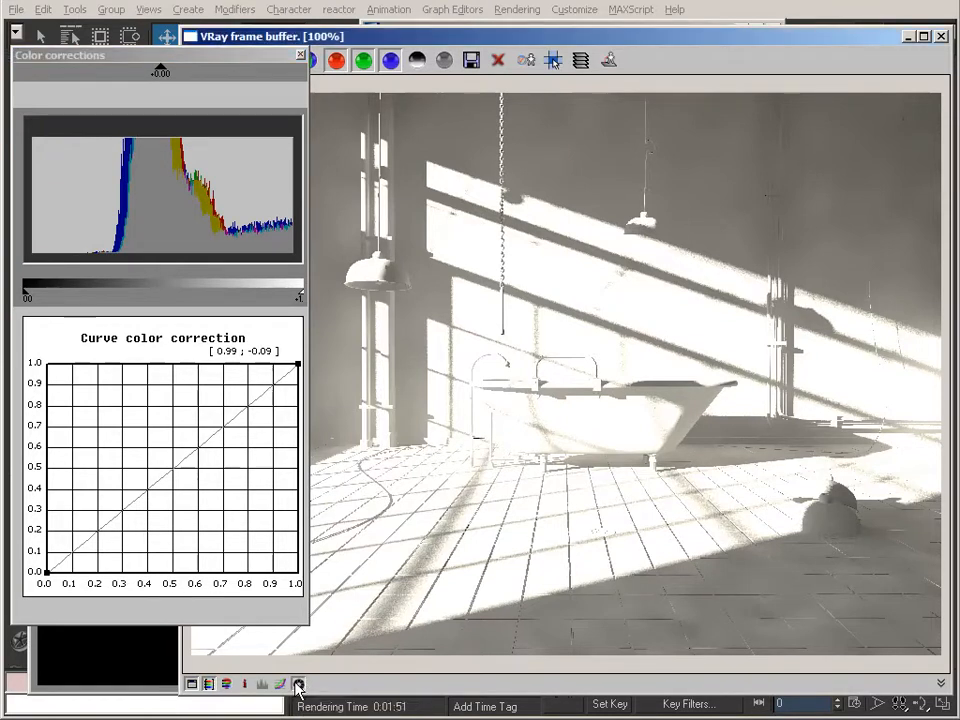
# Try exposure corrections of -0.95 and -1.30 on the render, then return the exposure to 0.00.
pyautogui.moveTo(160, 72)
pyautogui.mouseDown()
pyautogui.moveTo(184, 75)
pyautogui.moveTo(131, 73)
pyautogui.moveTo(174, 84)
pyautogui.moveTo(159, 88)
pyautogui.moveTo(133, 80)
pyautogui.mouseUp()
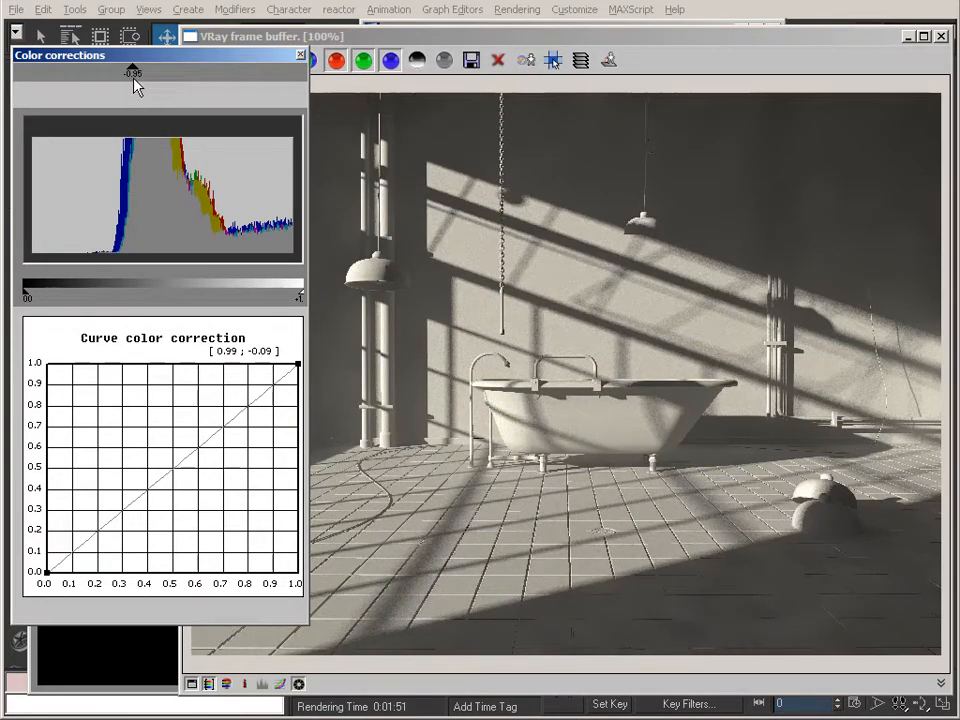
pyautogui.moveTo(136, 88)
pyautogui.mouseDown()
pyautogui.moveTo(182, 90)
pyautogui.moveTo(92, 73)
pyautogui.moveTo(182, 79)
pyautogui.moveTo(122, 82)
pyautogui.mouseUp()
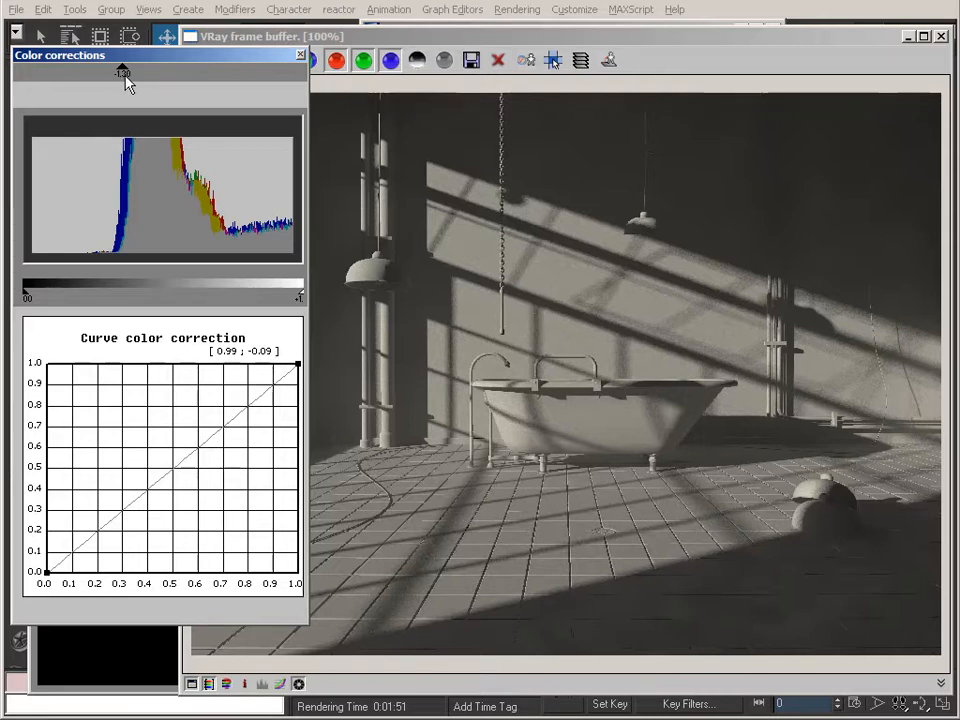
pyautogui.moveTo(121, 76); pyautogui.dragTo(164, 79)
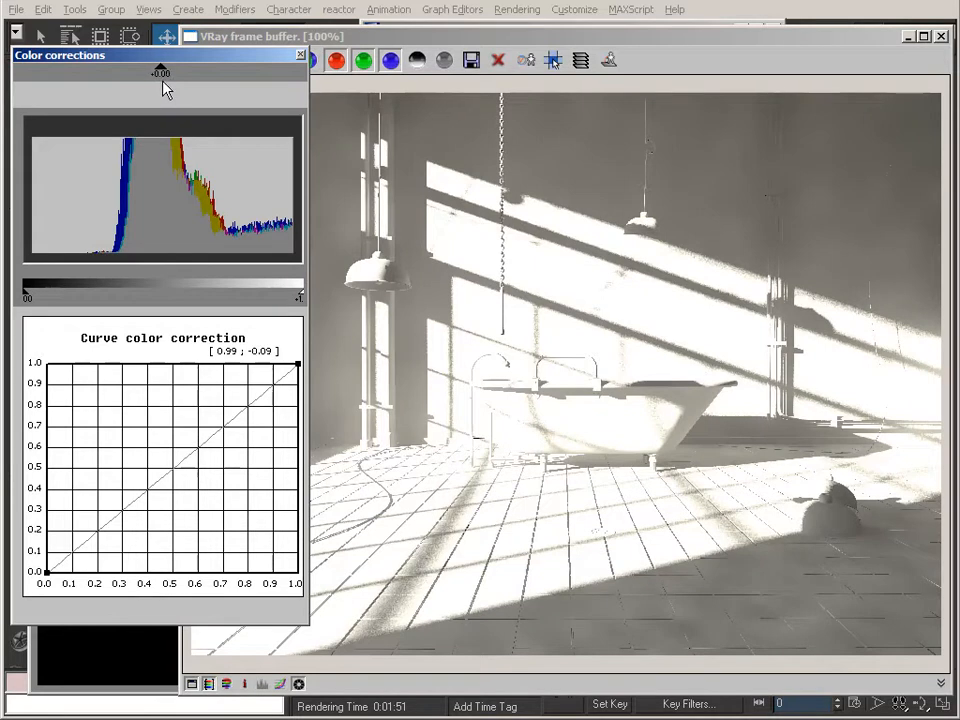
# Try darkening the render's shadows by bending the lower end of the colour correction curve, then reset the curve point's tangents.
pyautogui.moveTo(163, 81); pyautogui.dragTo(161, 80)
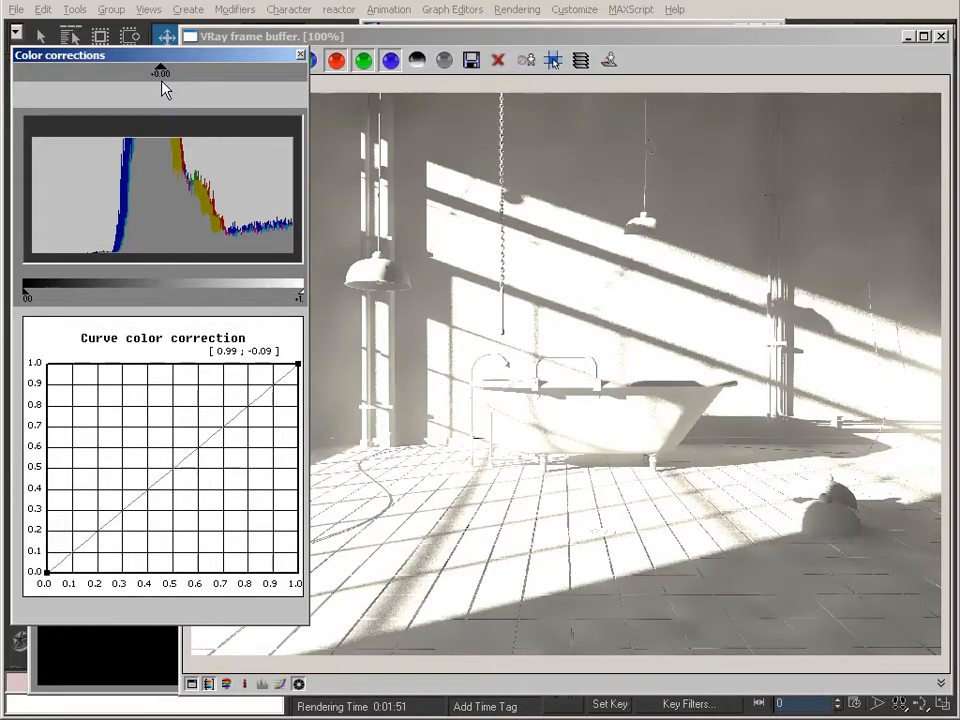
pyautogui.click(281, 684)
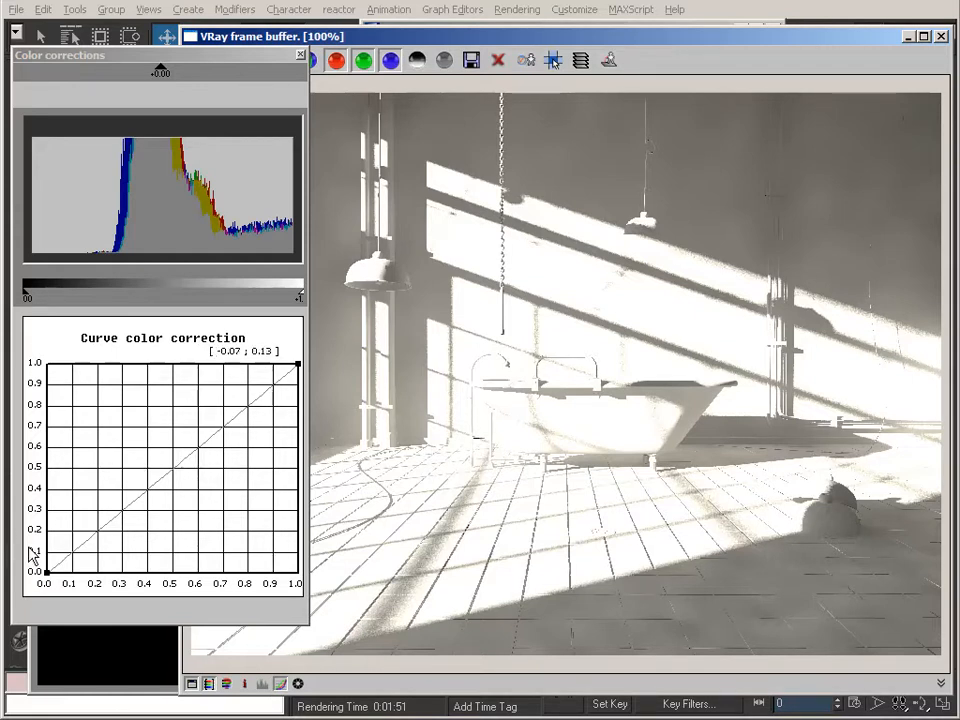
pyautogui.moveTo(33, 547); pyautogui.dragTo(94, 600)
pyautogui.moveTo(114, 516); pyautogui.dragTo(160, 554)
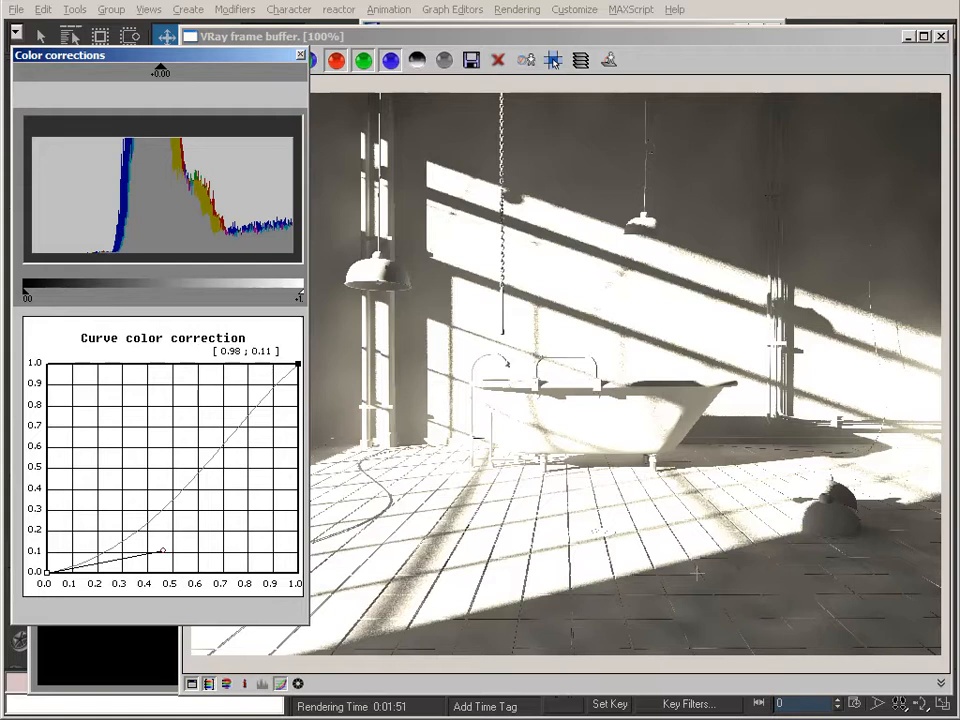
pyautogui.moveTo(165, 546)
pyautogui.mouseDown()
pyautogui.moveTo(111, 456)
pyautogui.moveTo(156, 532)
pyautogui.mouseUp()
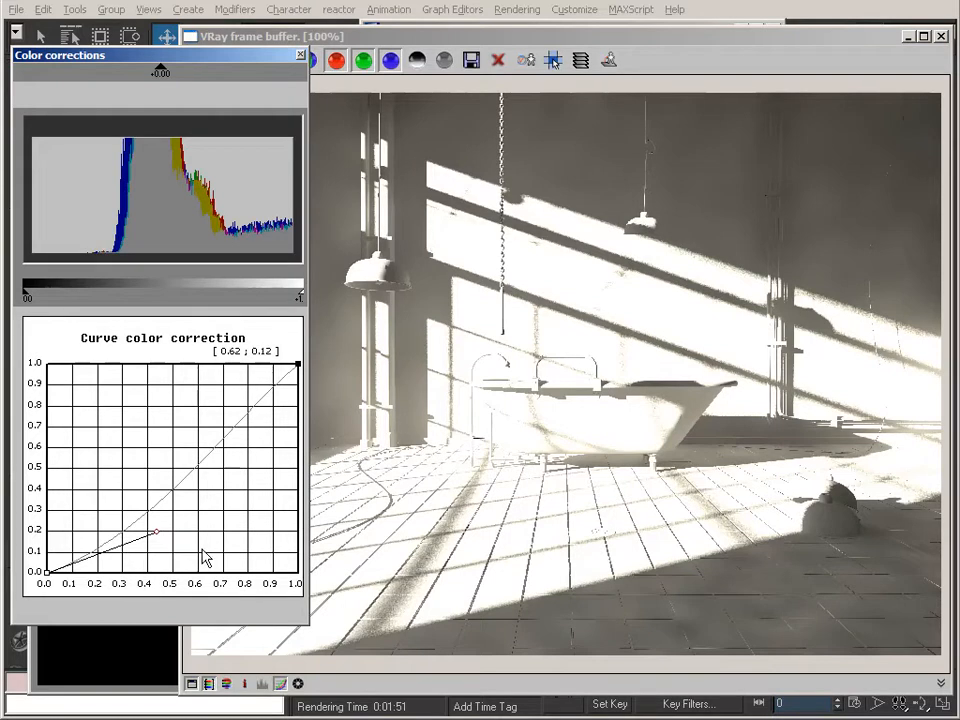
pyautogui.rightClick(47, 574)
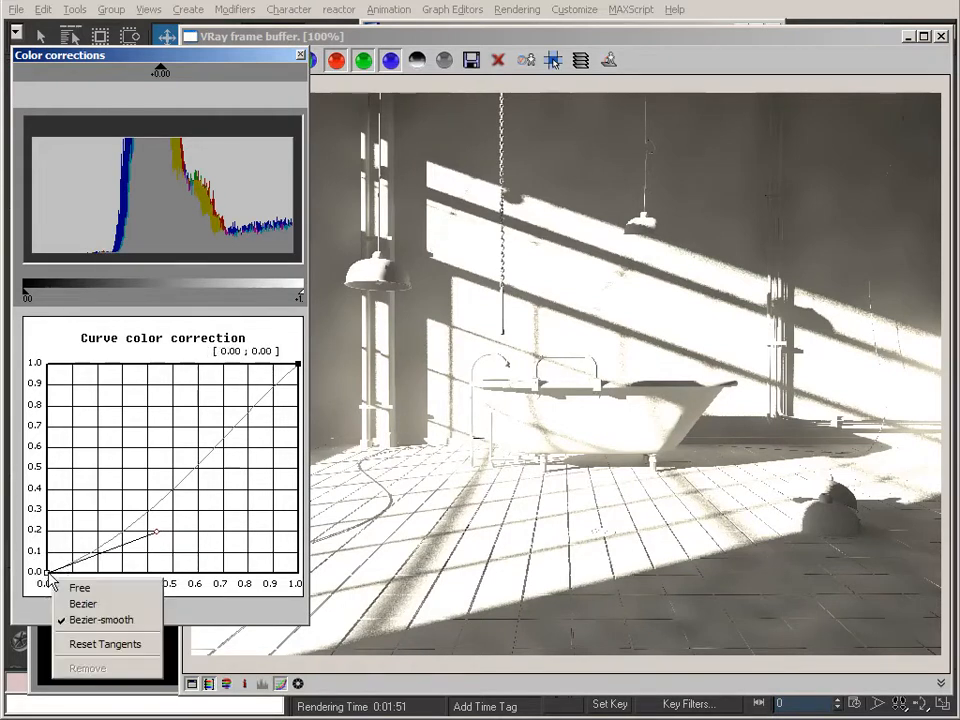
pyautogui.click(100, 644)
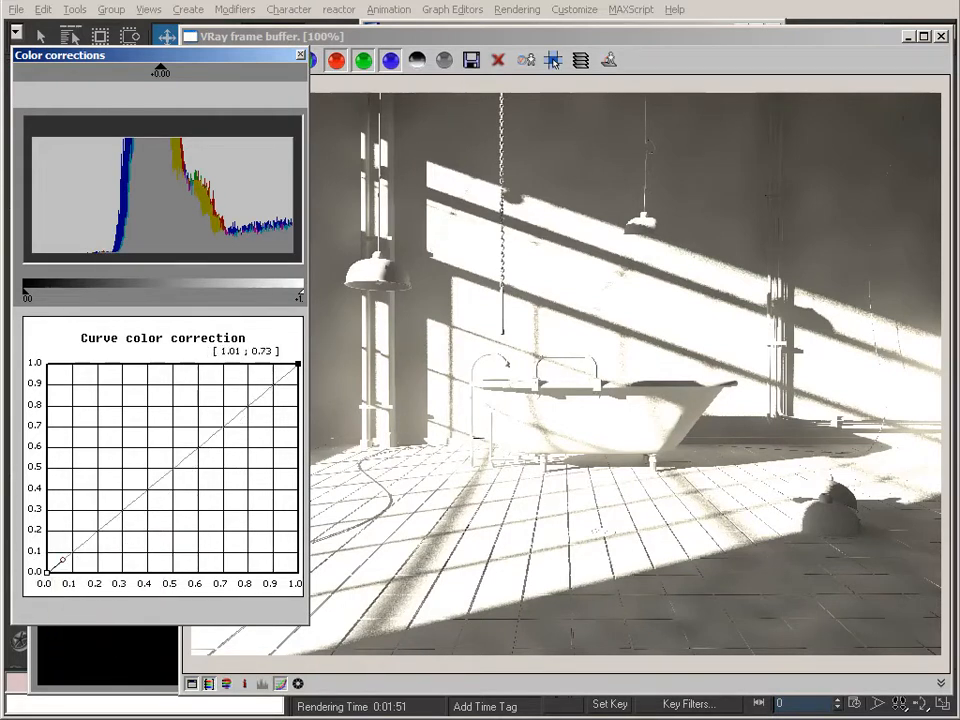
pyautogui.click(280, 686)
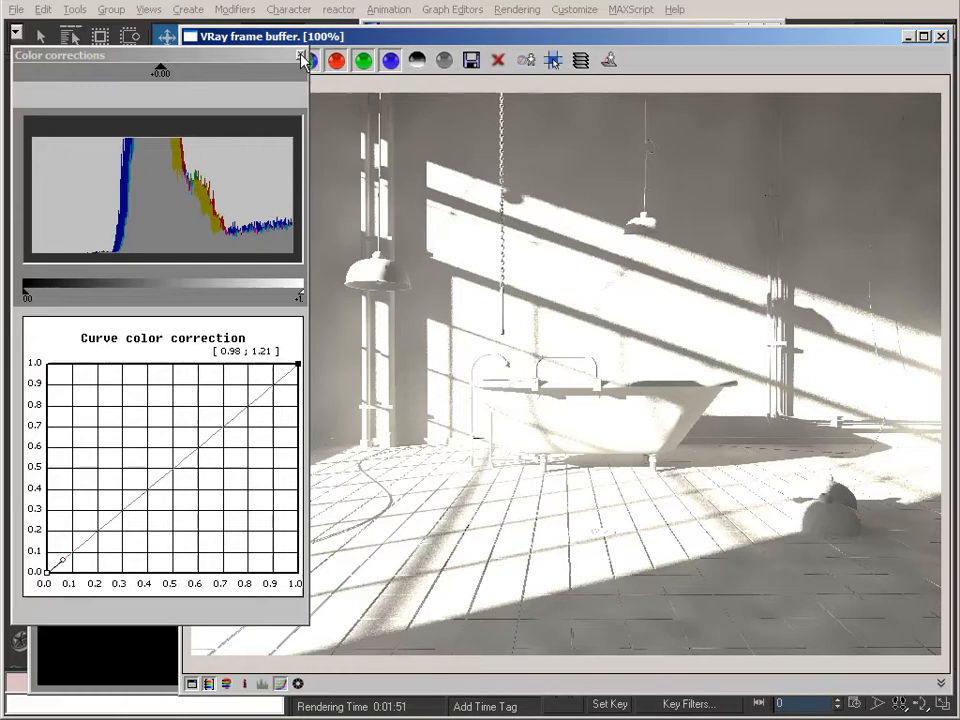
# Close the Color corrections window, clear the V-Ray frame buffer from view and switch to the object selection tool.
pyautogui.moveTo(296, 58); pyautogui.dragTo(315, 62)
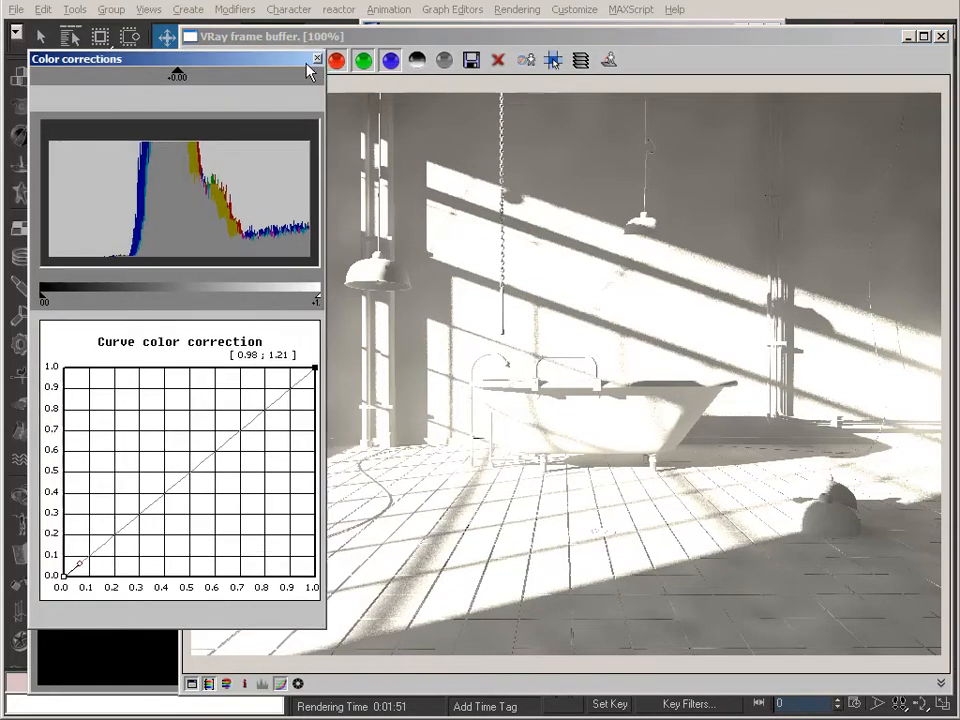
pyautogui.click(316, 58)
pyautogui.moveTo(384, 37); pyautogui.dragTo(330, 38)
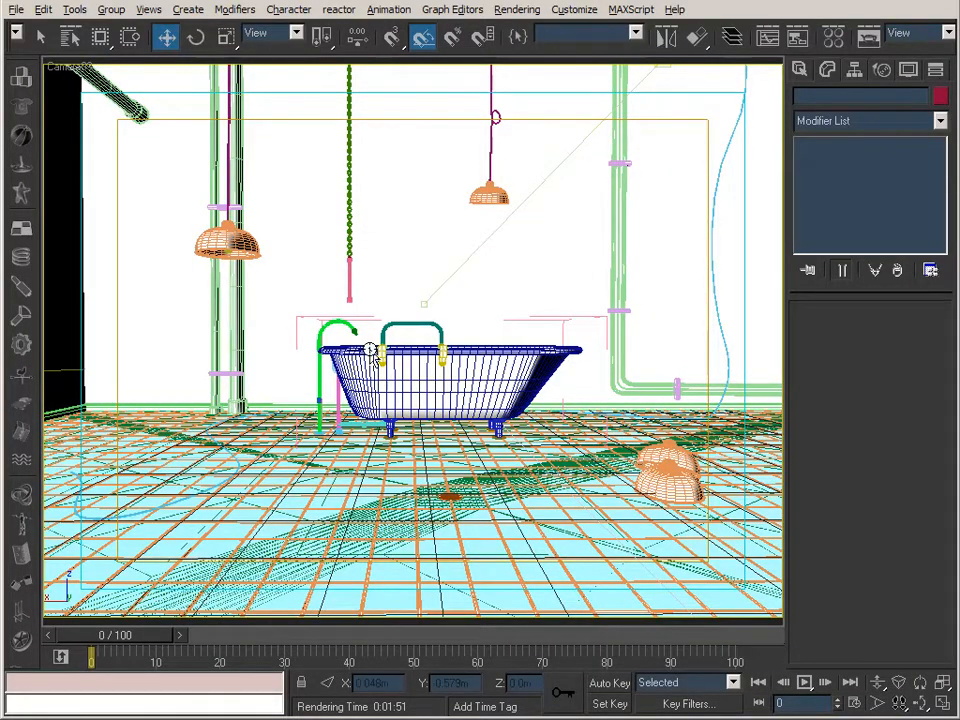
pyautogui.click(41, 37)
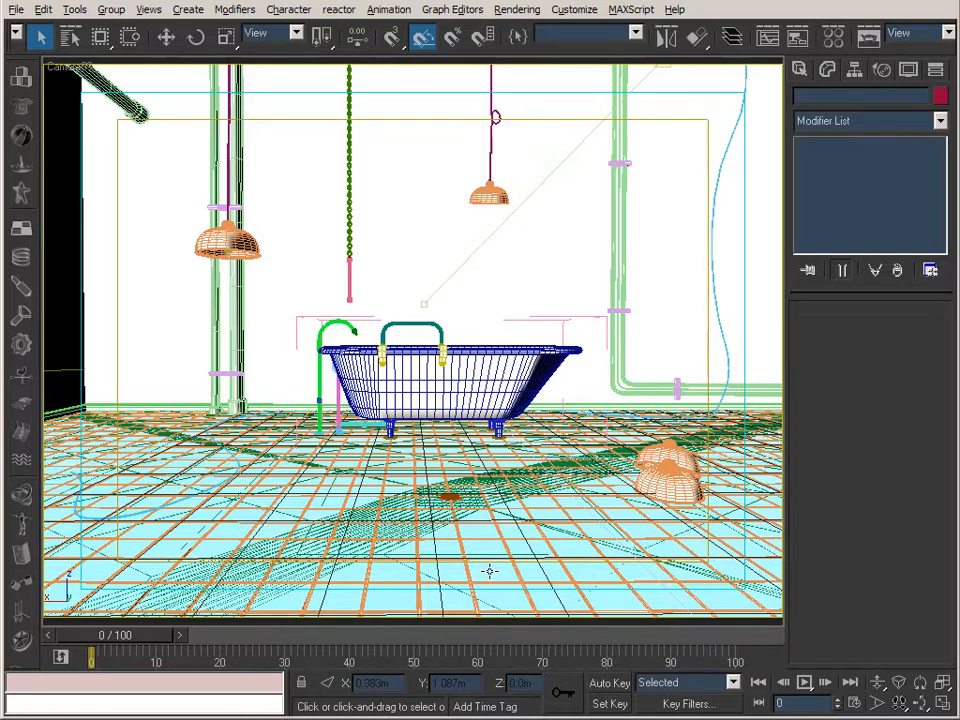
# Review the V-Ray renderer's indirect illumination, light cache, environment and color mapping settings in the render setup.
pyautogui.click(864, 38)
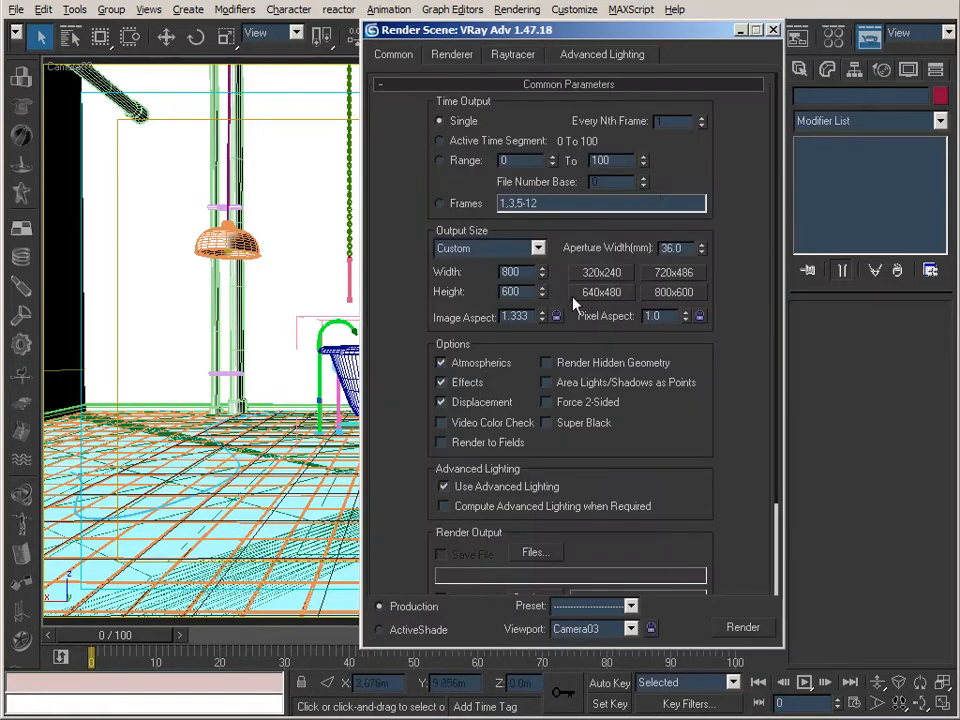
pyautogui.moveTo(428, 30); pyautogui.dragTo(409, 54)
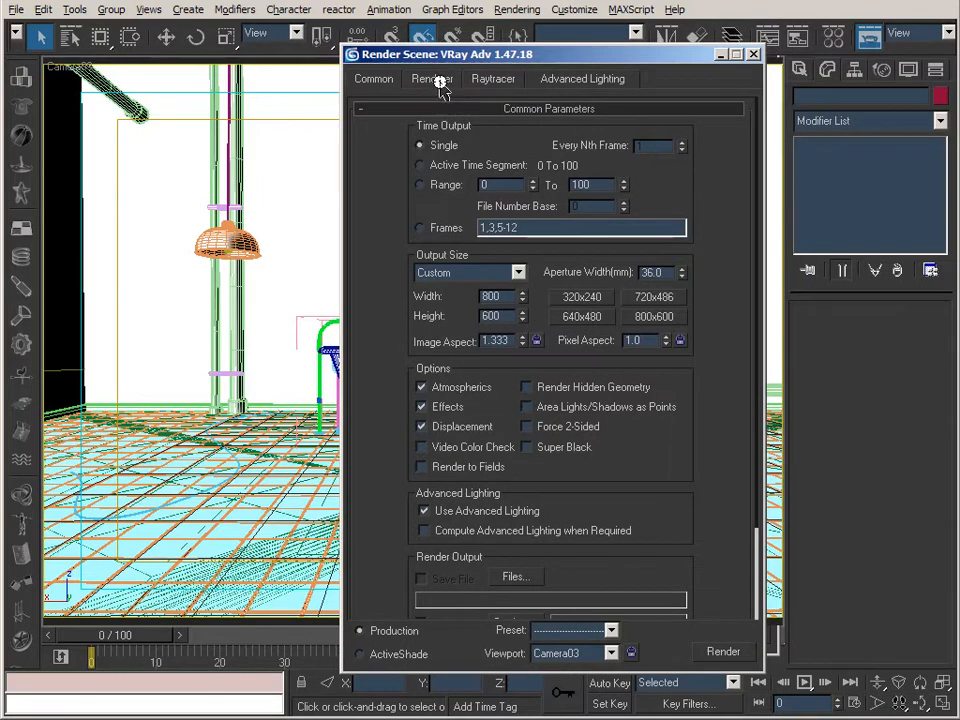
pyautogui.click(440, 85)
pyautogui.scroll(-5, 699, 347)
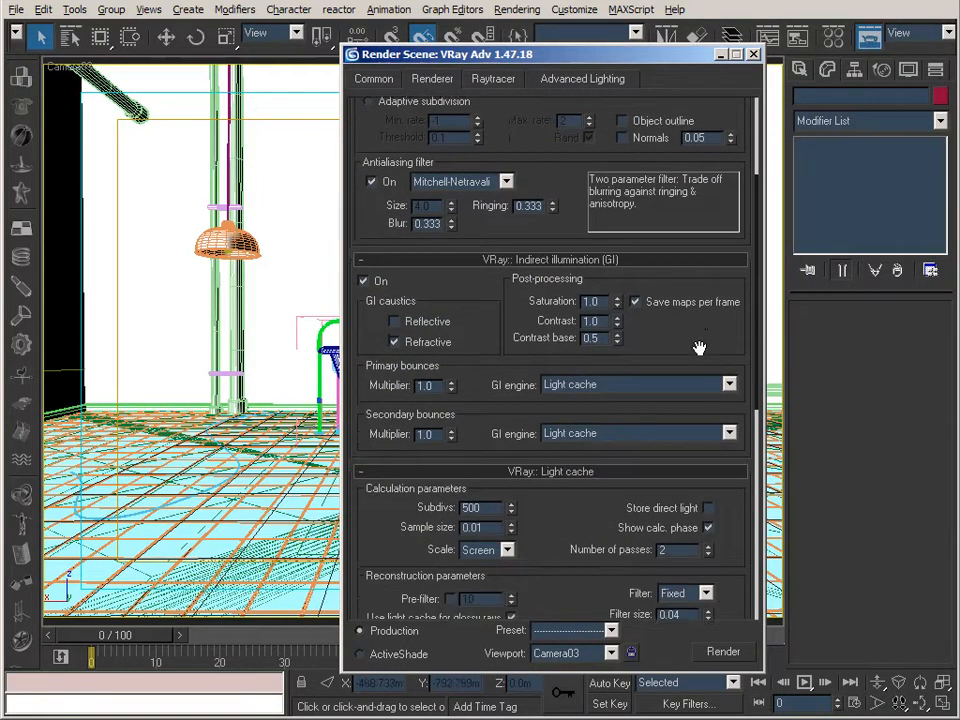
pyautogui.scroll(-2, 699, 347)
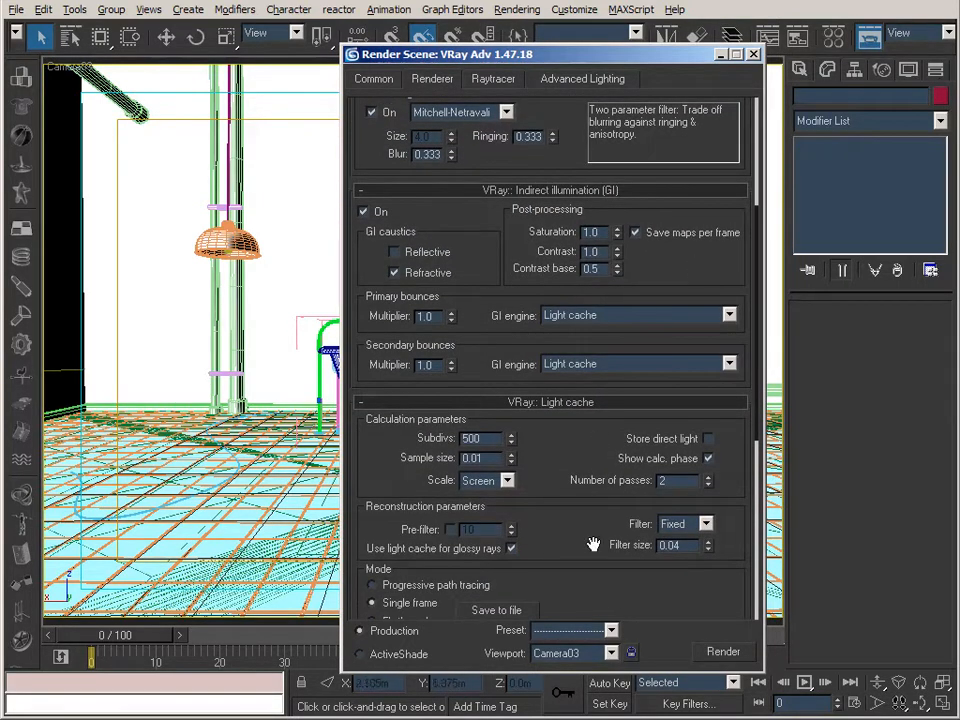
pyautogui.moveTo(585, 534); pyautogui.dragTo(573, 470)
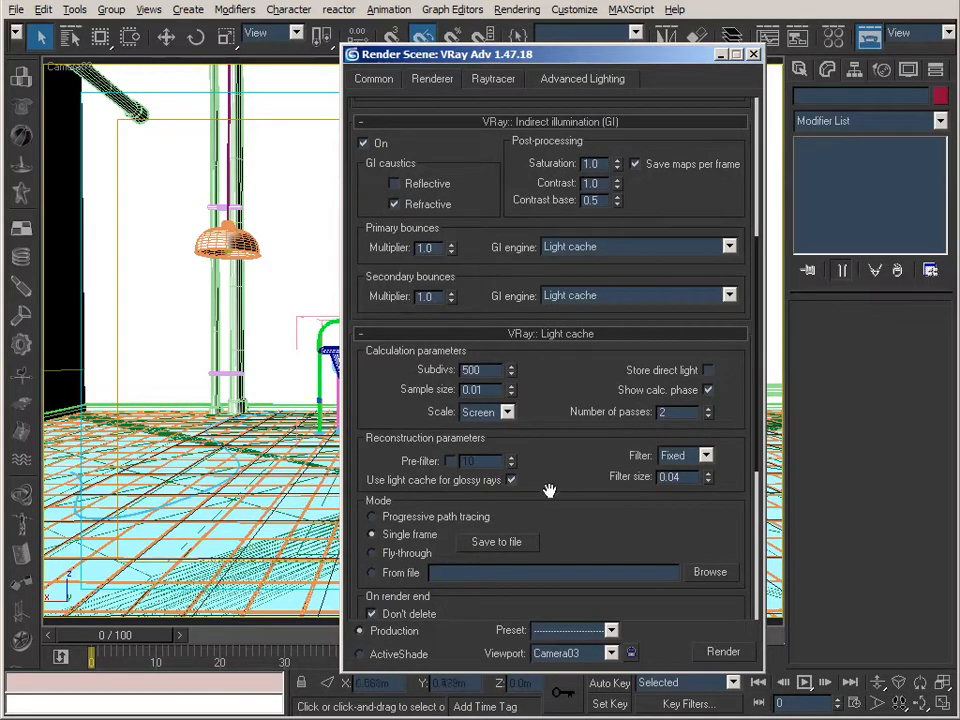
pyautogui.moveTo(602, 521); pyautogui.dragTo(600, 190)
pyautogui.moveTo(597, 80); pyautogui.dragTo(597, 88)
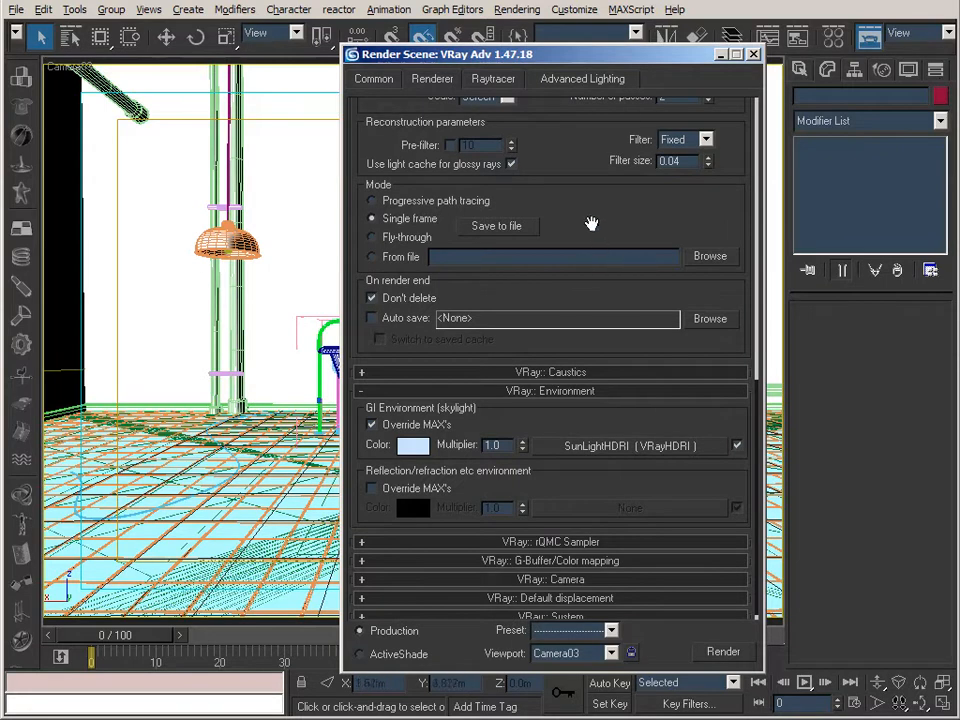
pyautogui.moveTo(637, 492); pyautogui.dragTo(634, 220)
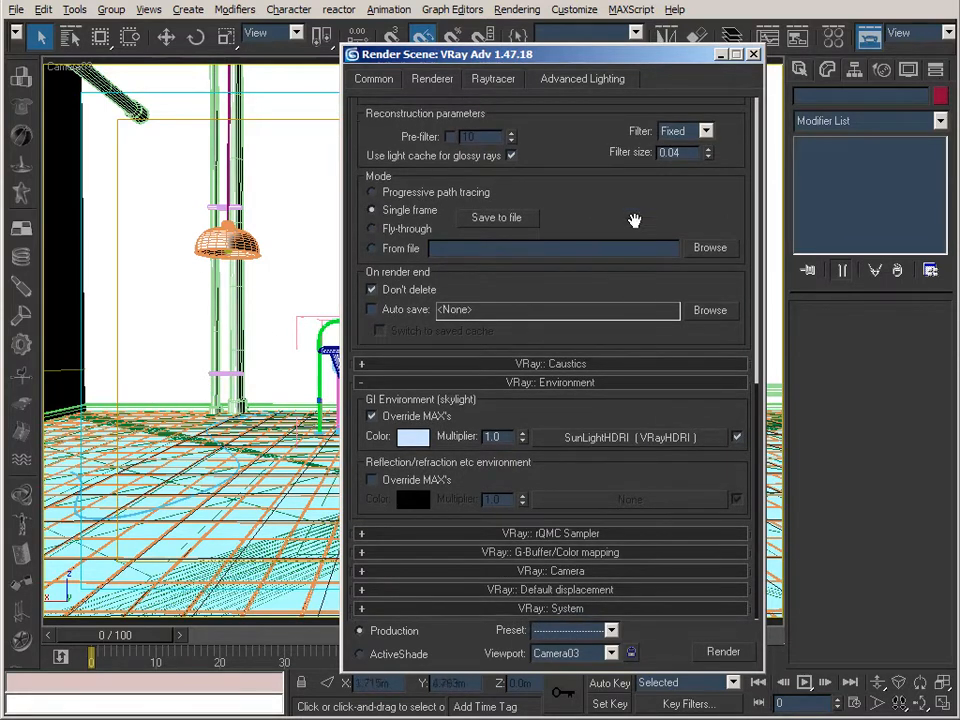
pyautogui.click(583, 555)
pyautogui.scroll(-4, 566, 540)
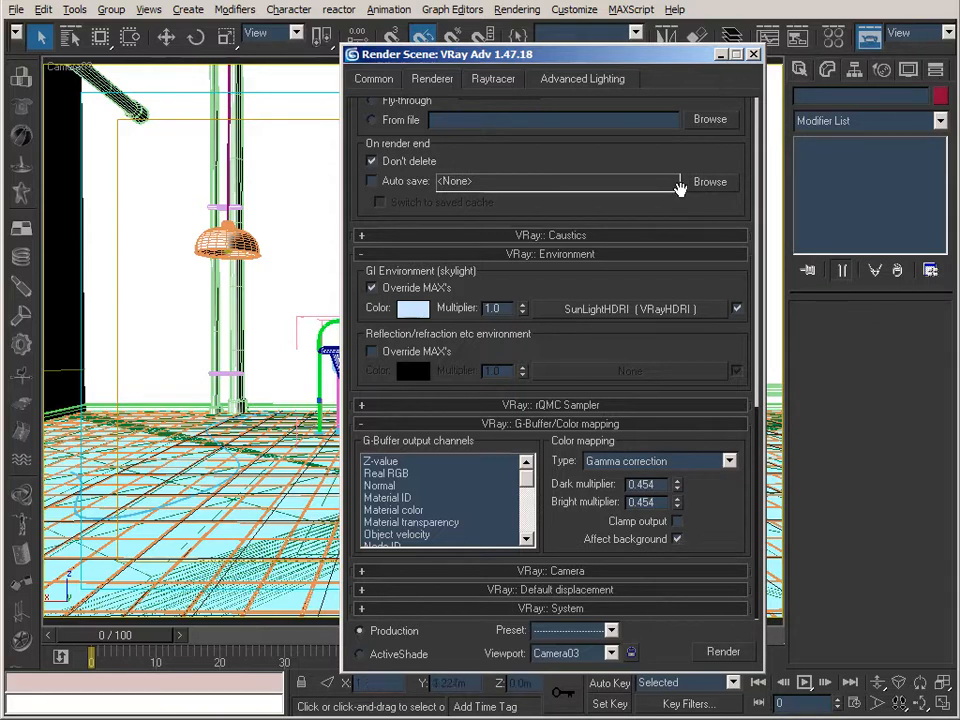
pyautogui.click(717, 57)
# Open the Material Editor beside the bathtub view and inspect the enlarged preview of the TileTemp material.
pyautogui.click(834, 37)
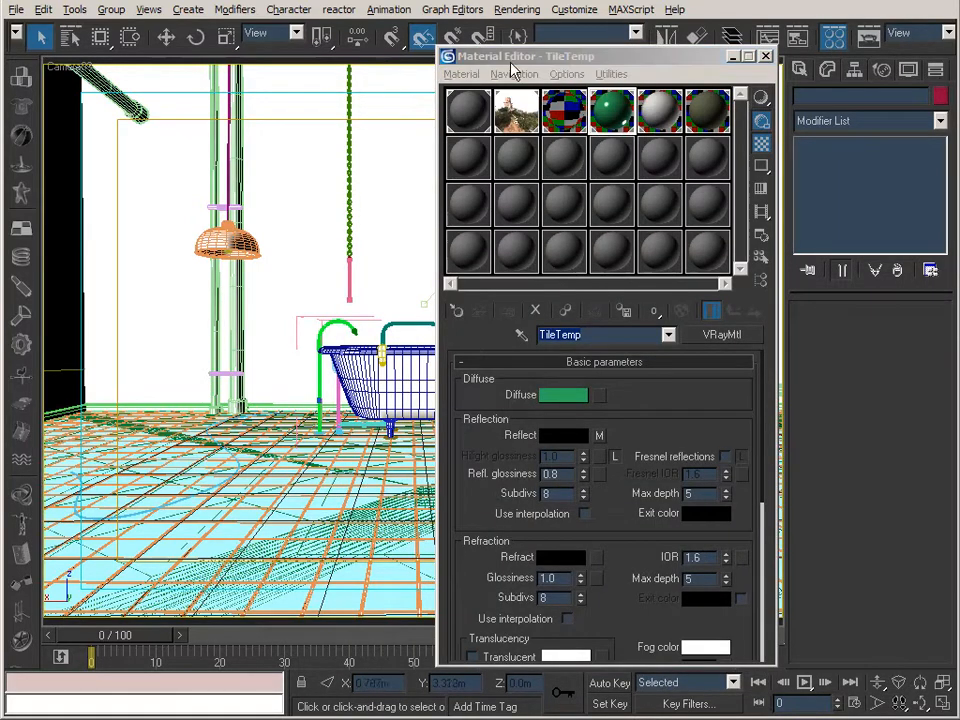
pyautogui.moveTo(585, 57); pyautogui.dragTo(221, 57)
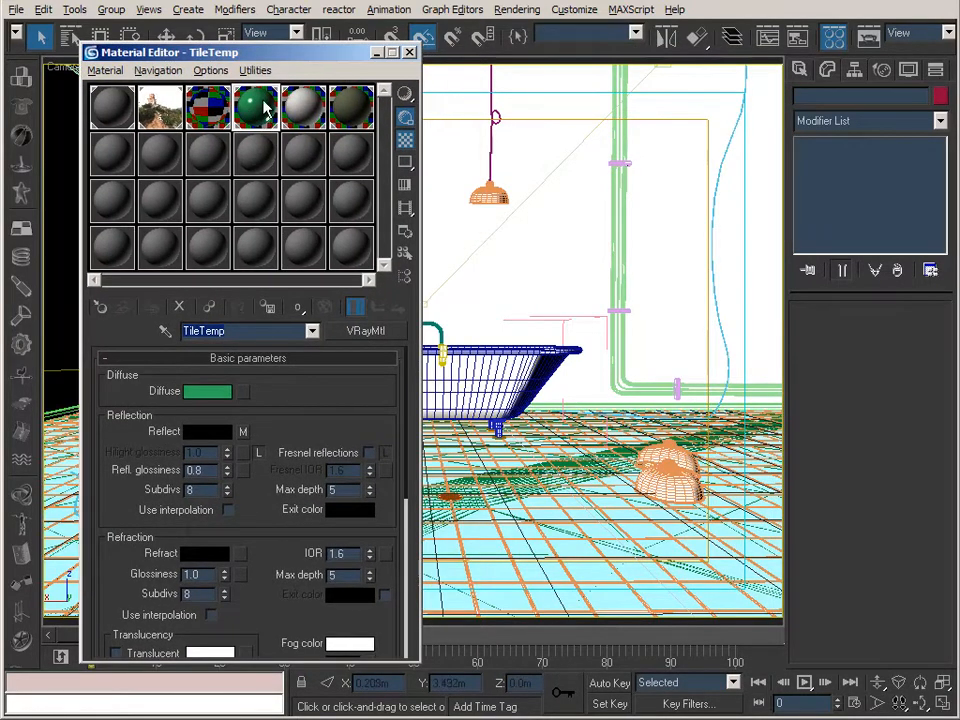
pyautogui.doubleClick(262, 117)
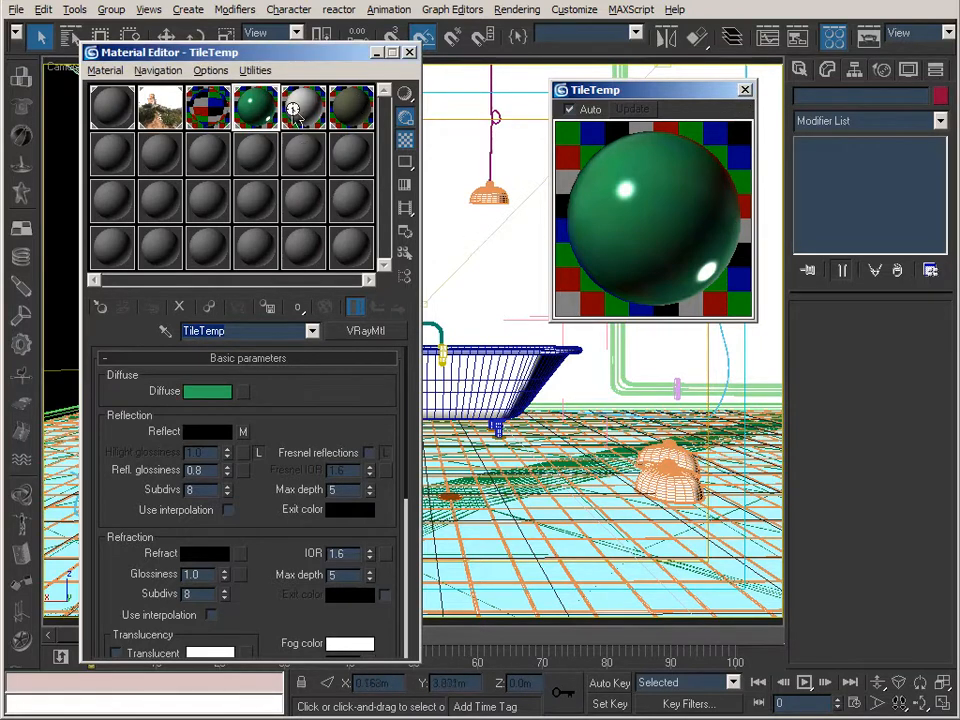
pyautogui.click(745, 91)
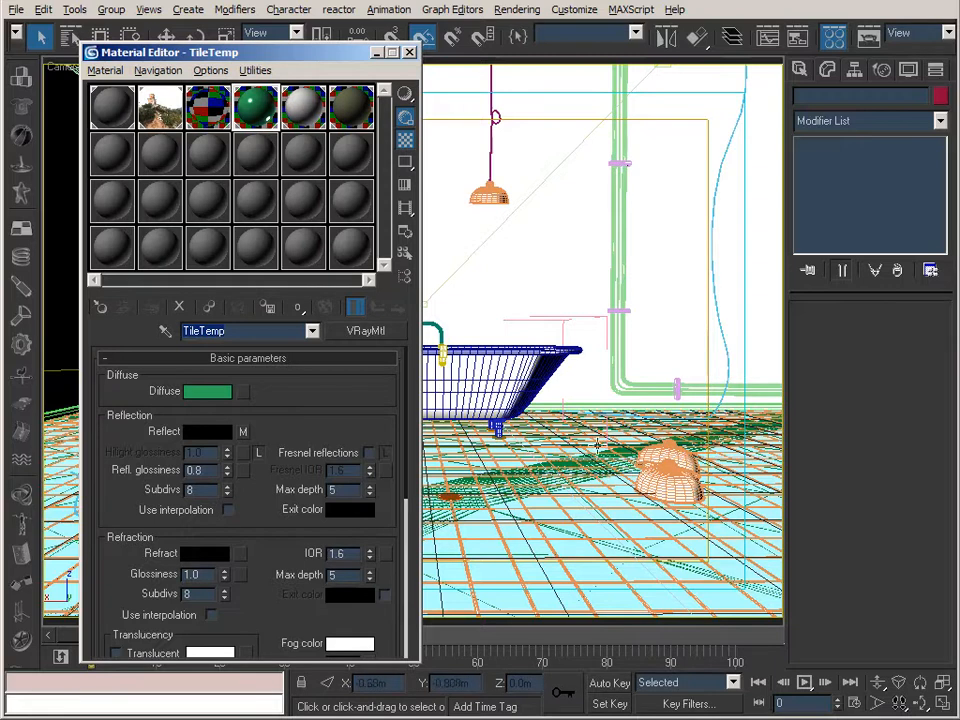
# Enable gamma correction in the program's preferences and apply the change.
pyautogui.click(577, 11)
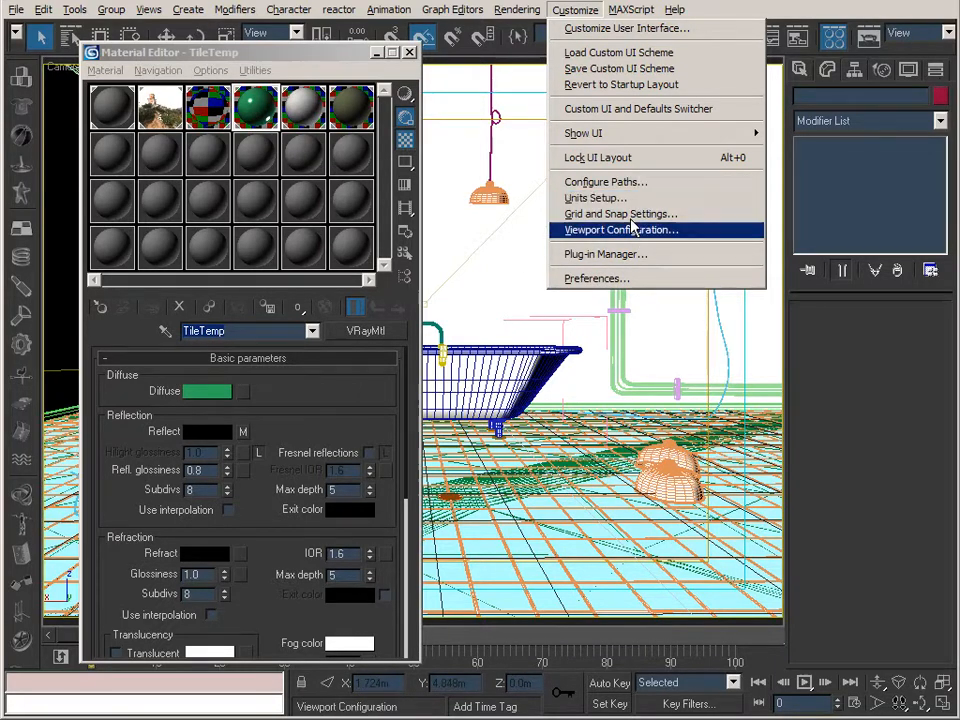
pyautogui.click(597, 278)
pyautogui.click(507, 150)
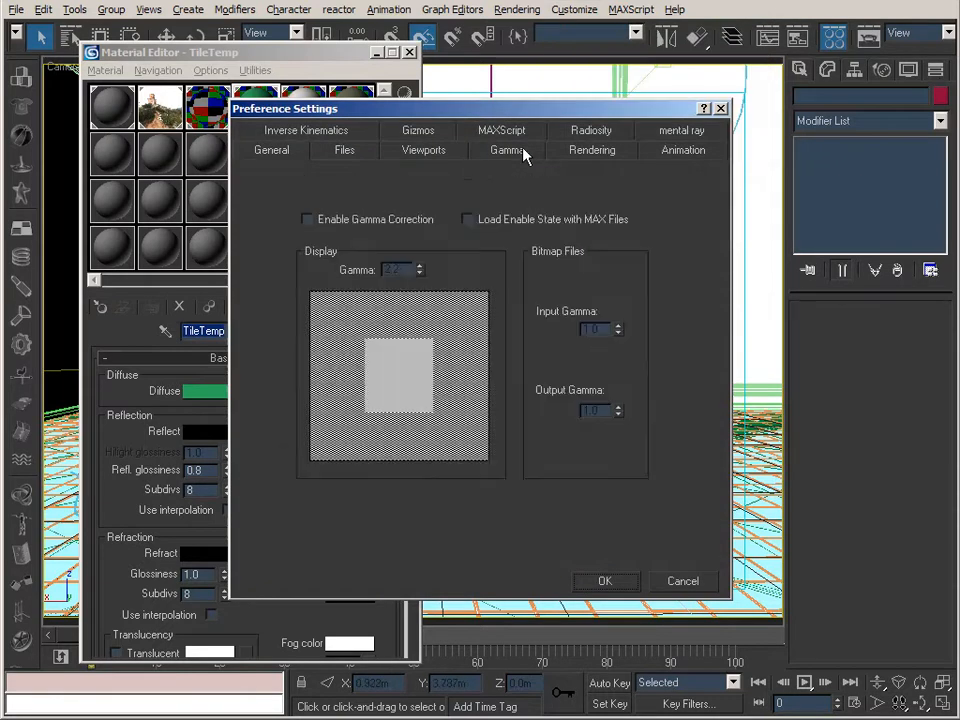
pyautogui.moveTo(532, 110); pyautogui.dragTo(645, 90)
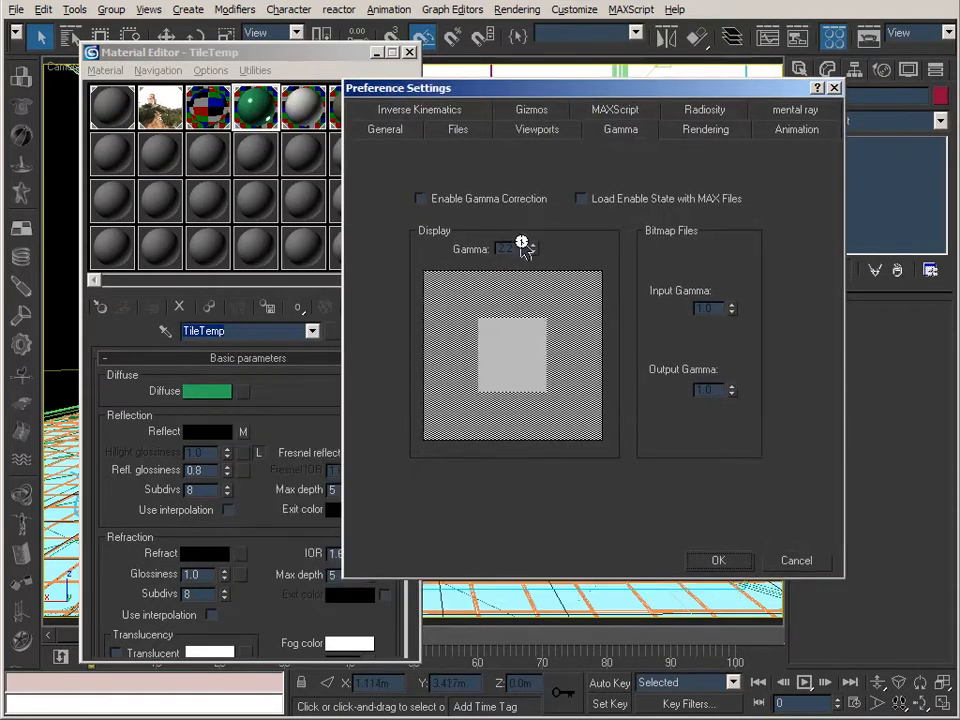
pyautogui.click(467, 199)
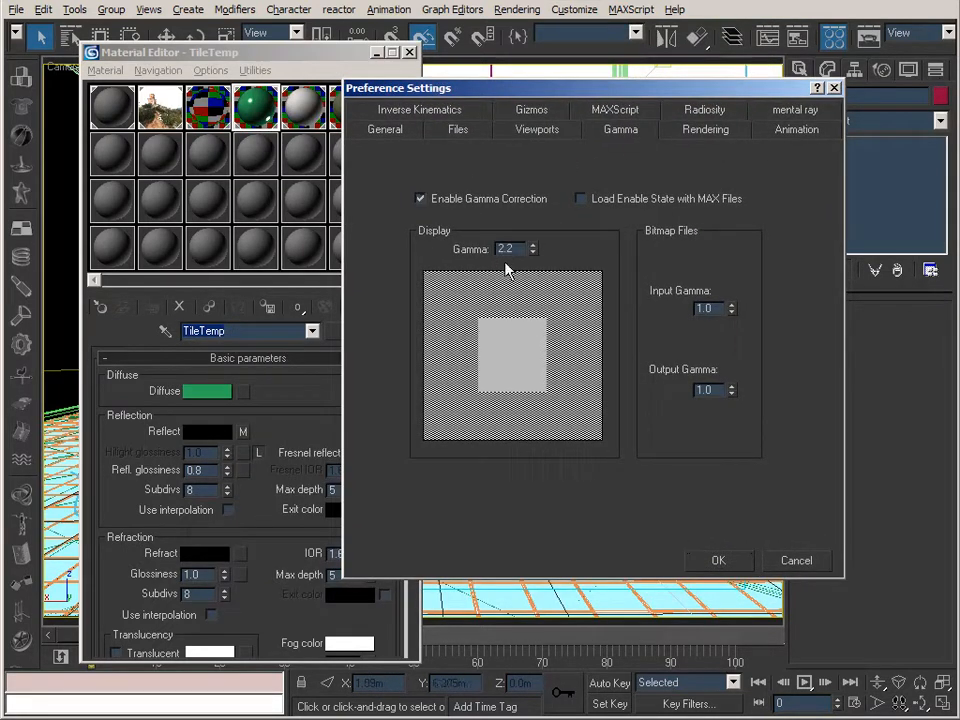
pyautogui.click(719, 561)
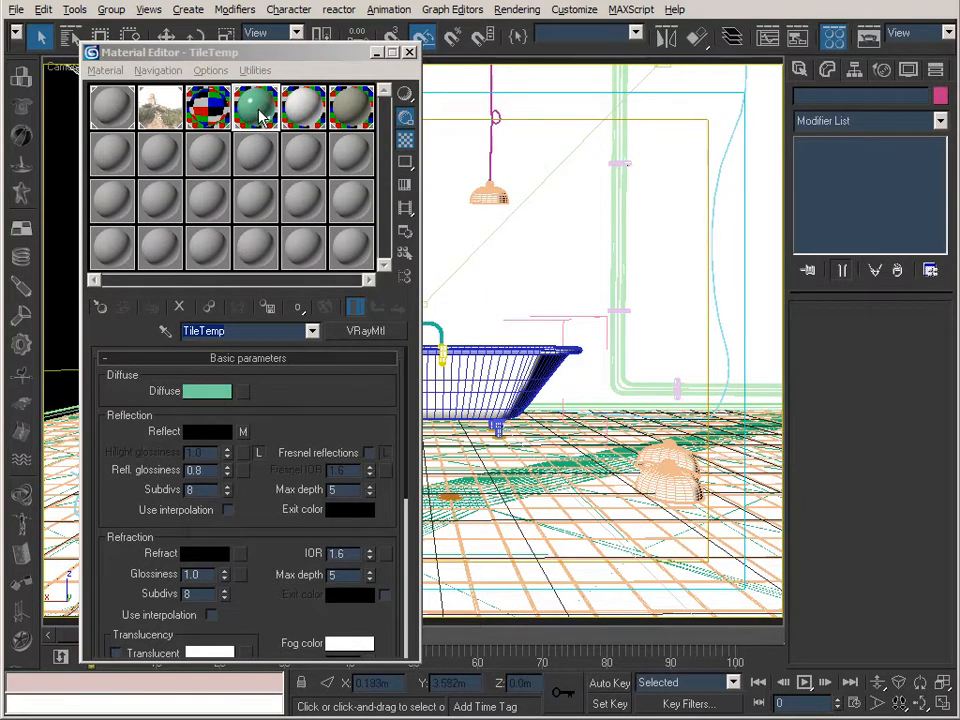
# Inspect the enlarged TileTemp material preview with gamma correction enabled.
pyautogui.click(252, 116)
pyautogui.doubleClick(252, 116)
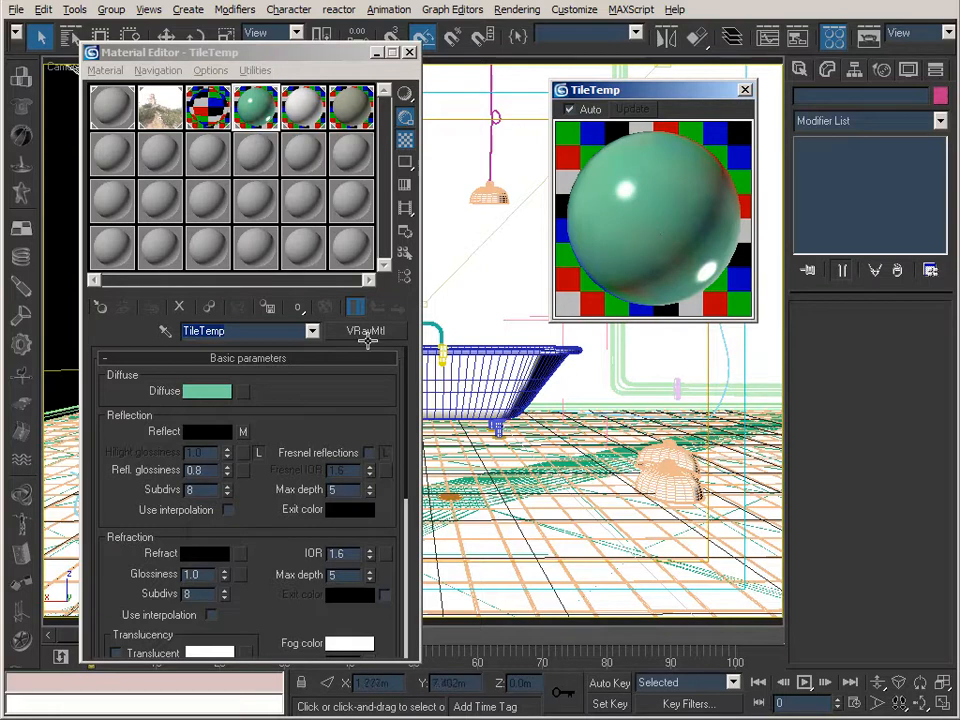
pyautogui.click(746, 92)
# Set the Bulb_01 material's diffuse colour to a warm yellow with hue 38, saturation 163 and value 227.
pyautogui.click(116, 153)
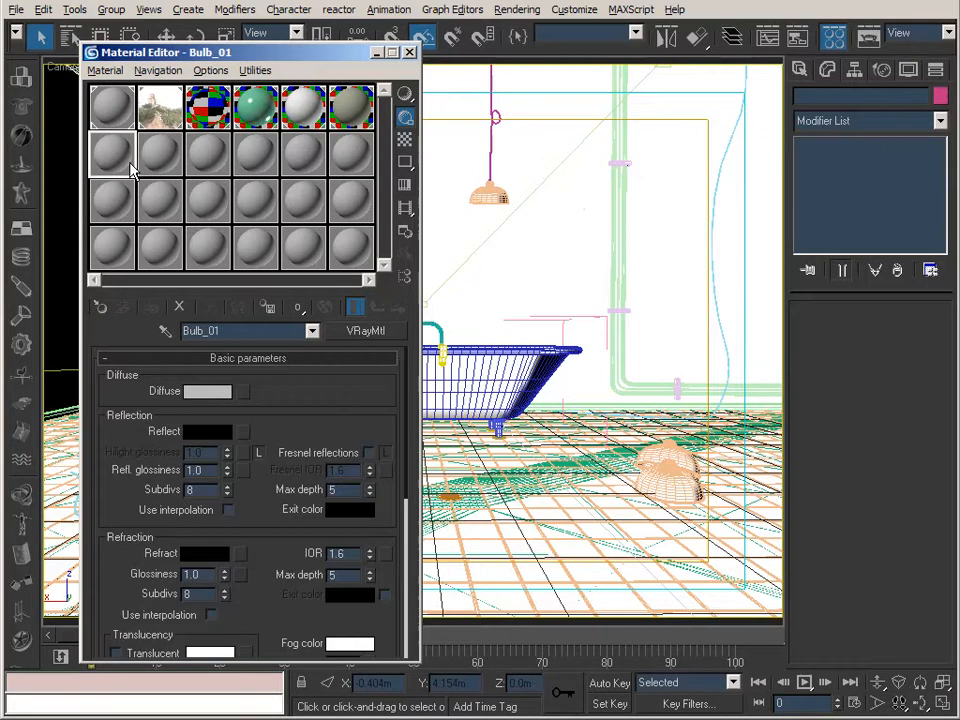
pyautogui.click(208, 392)
pyautogui.moveTo(484, 56); pyautogui.dragTo(686, 370)
pyautogui.click(672, 355)
pyautogui.moveTo(583, 336); pyautogui.dragTo(628, 384)
pyautogui.click(677, 372)
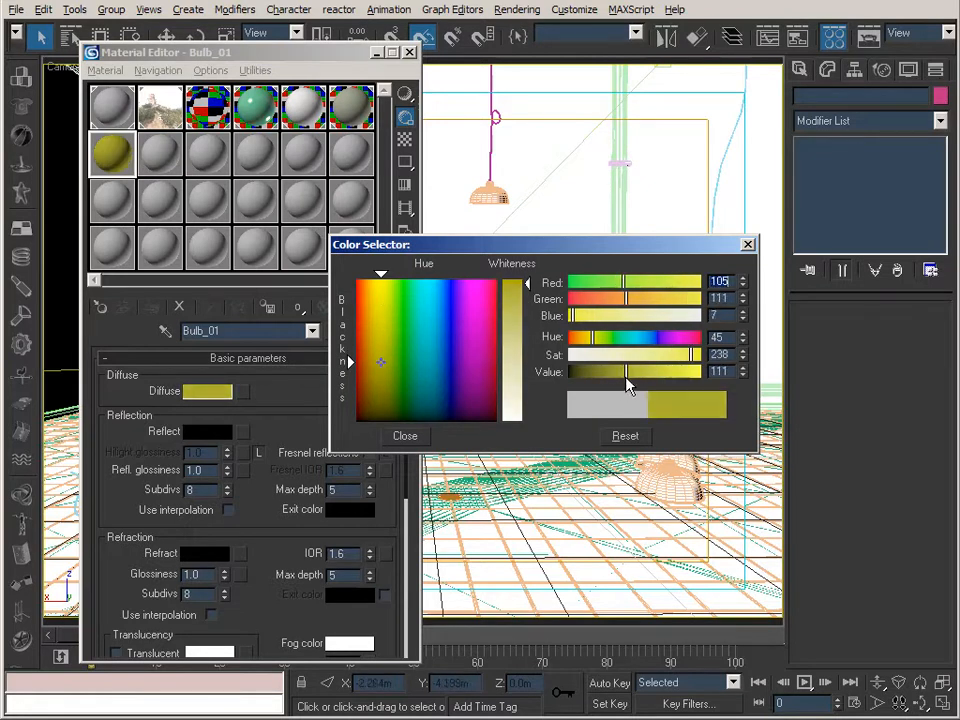
pyautogui.moveTo(591, 341); pyautogui.dragTo(593, 340)
pyautogui.moveTo(691, 355); pyautogui.dragTo(686, 387)
pyautogui.moveTo(596, 337); pyautogui.dragTo(589, 349)
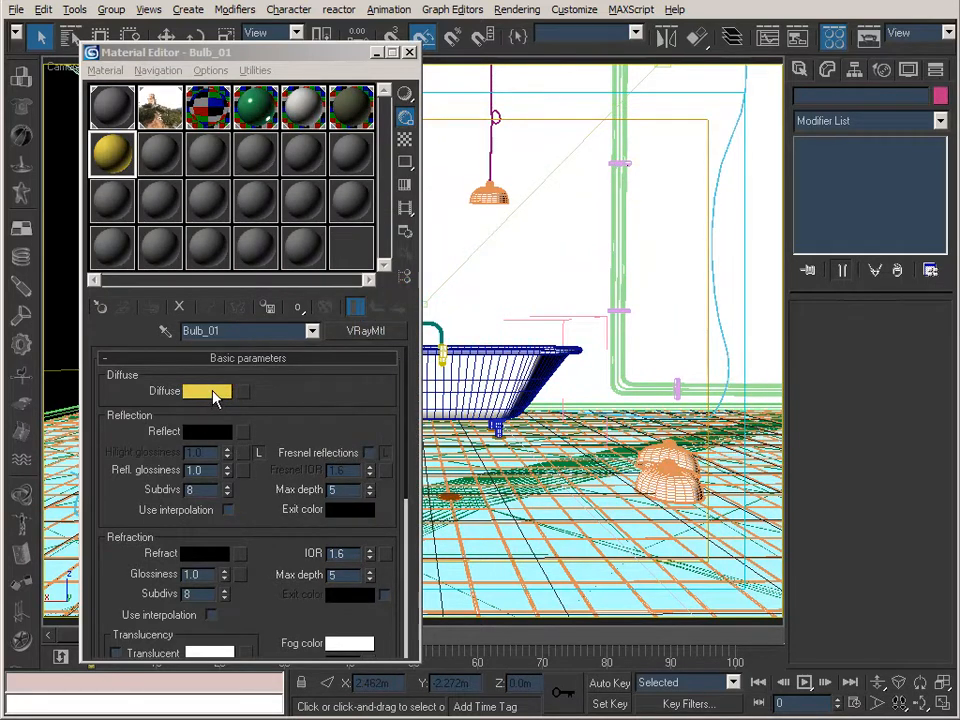
# Check the Bulb_01 diffuse colour values, overwrite its sample slot with the neighbouring unused grey material and select TileTemp.
pyautogui.click(208, 391)
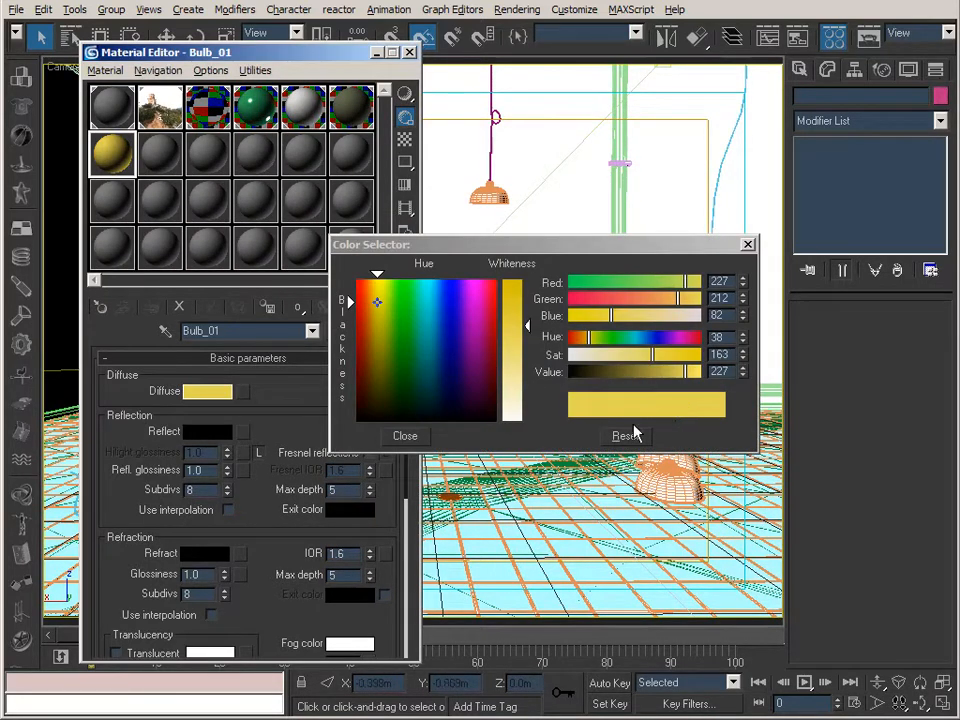
pyautogui.click(746, 244)
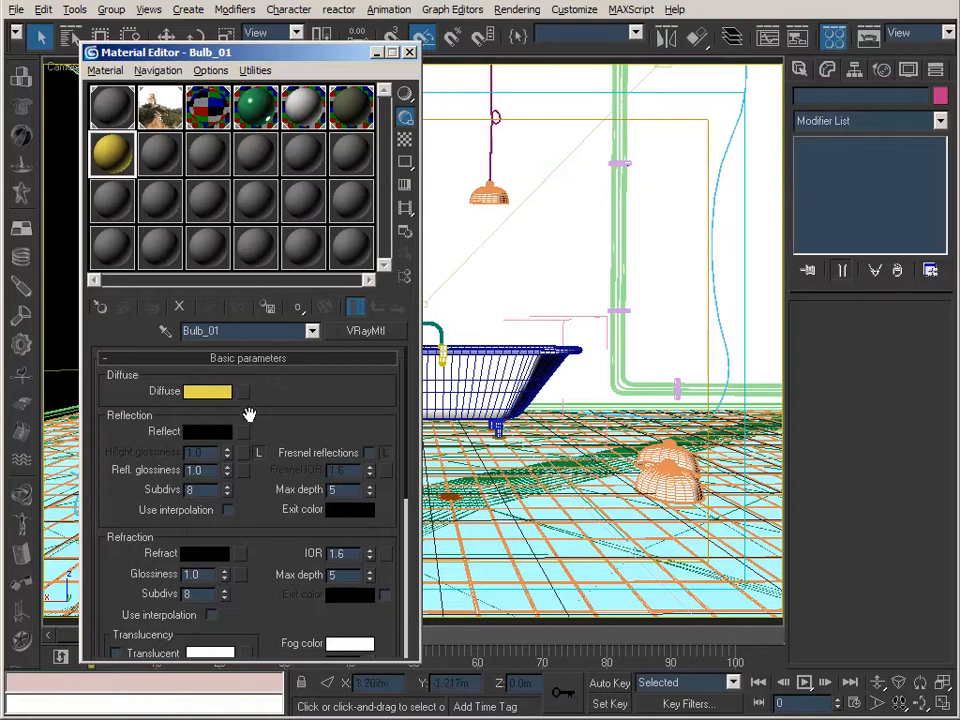
pyautogui.moveTo(166, 157); pyautogui.dragTo(124, 146)
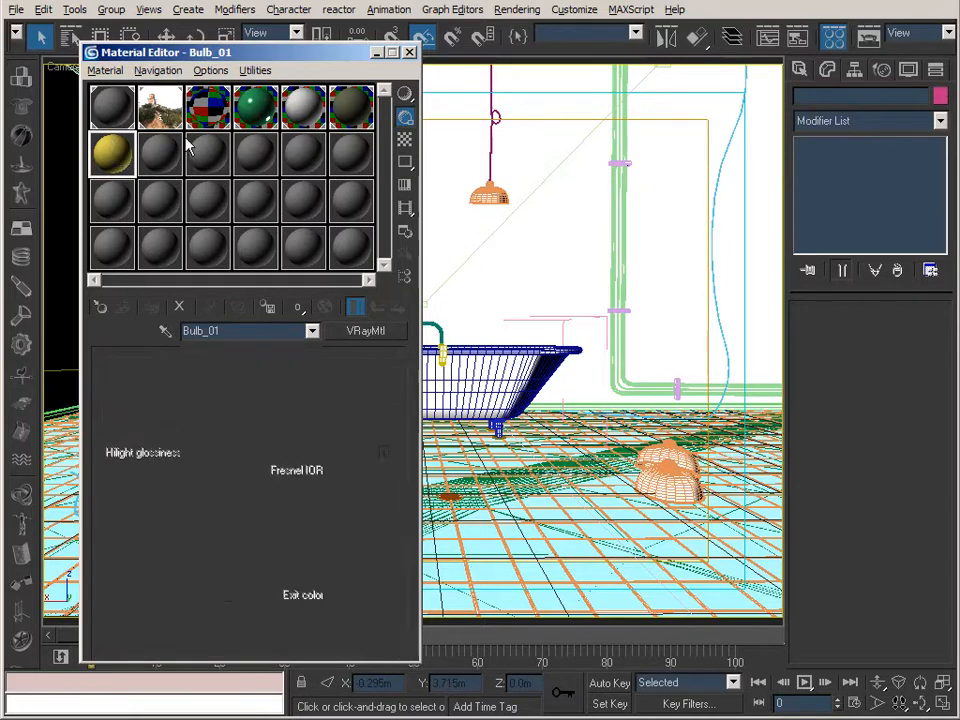
pyautogui.click(257, 107)
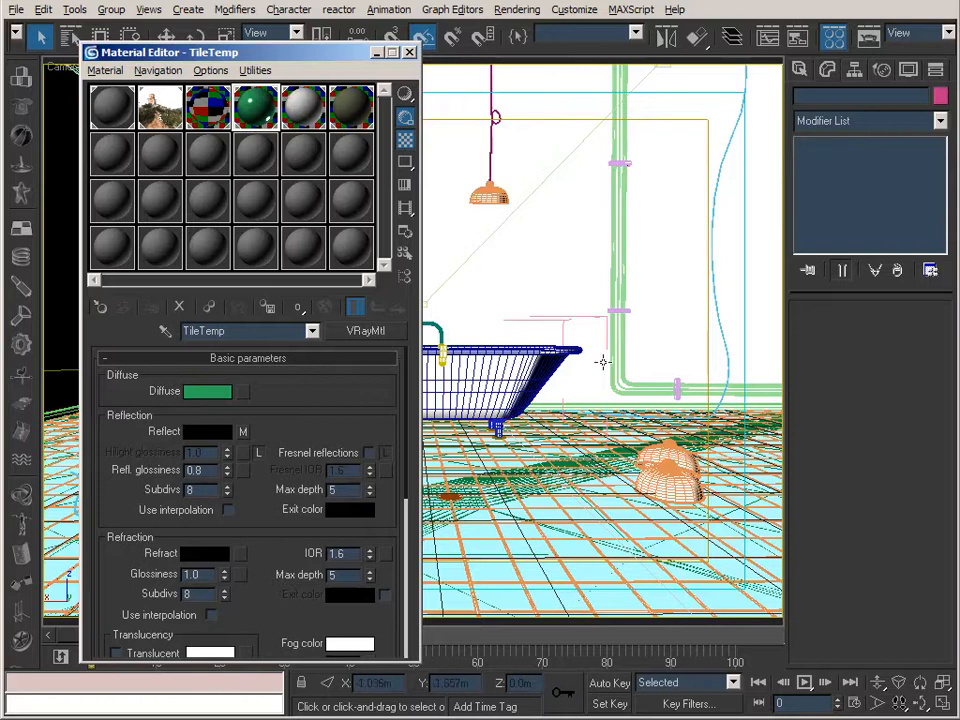
# Check the TubTemp material's diffuse colour values without changing them and select the WallTemp material.
pyautogui.click(305, 102)
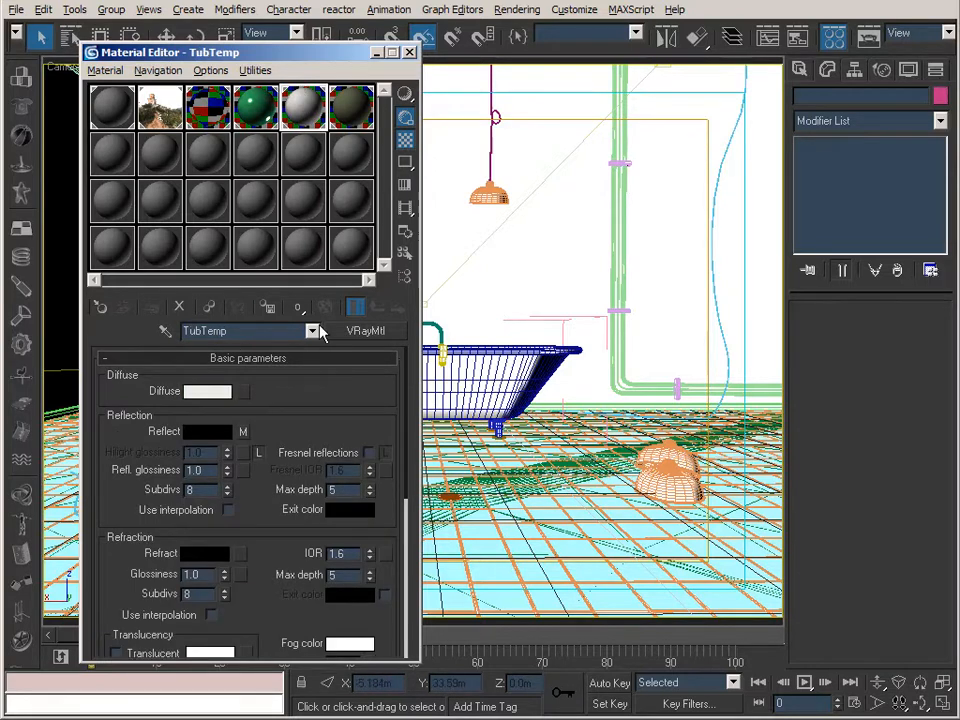
pyautogui.click(207, 391)
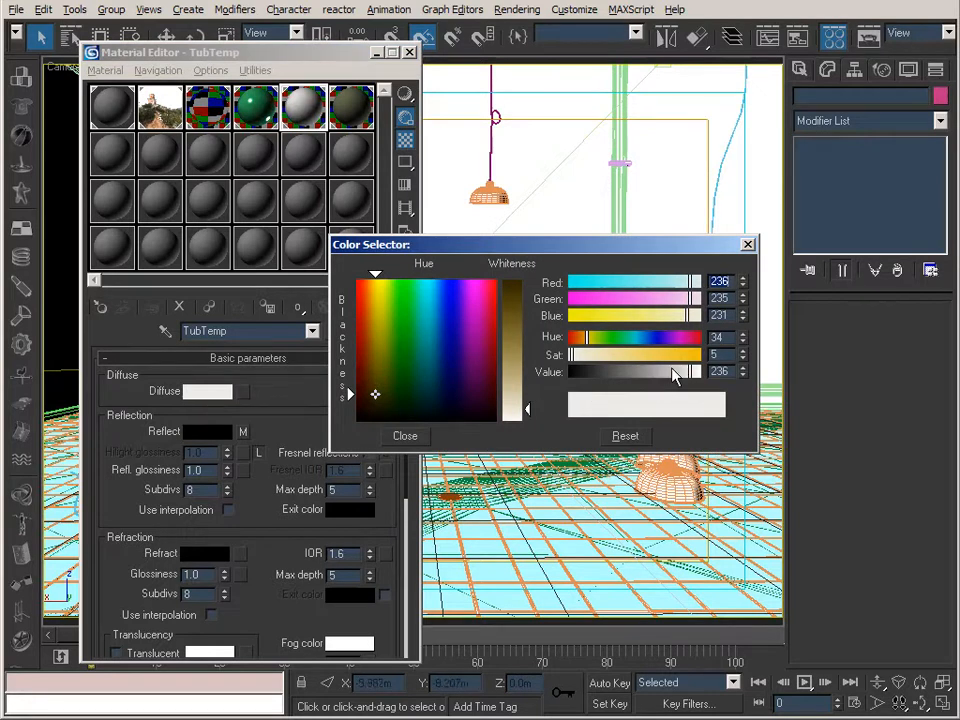
pyautogui.click(747, 244)
pyautogui.click(358, 115)
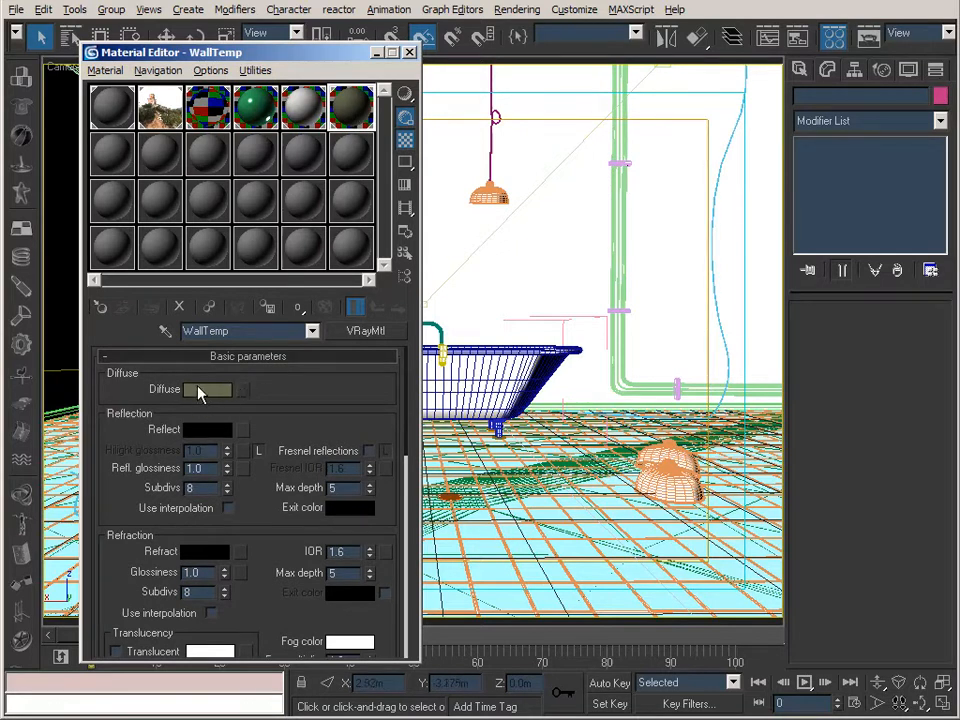
# Enable gamma correction in the program's preferences with a display gamma of 2.2 and apply it.
pyautogui.click(573, 10)
pyautogui.click(590, 277)
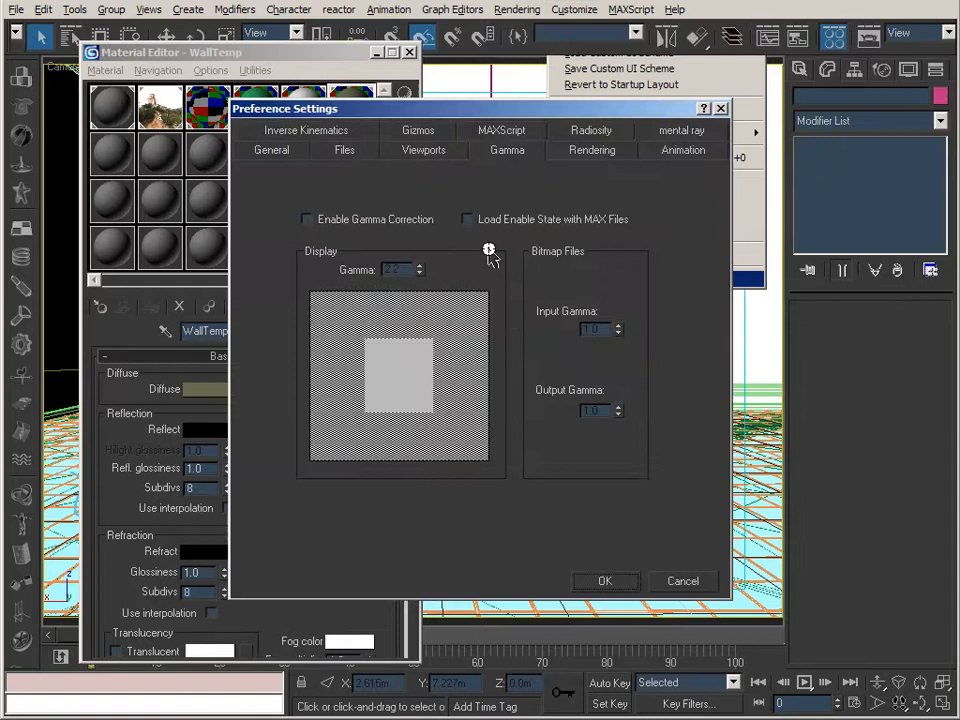
pyautogui.click(370, 220)
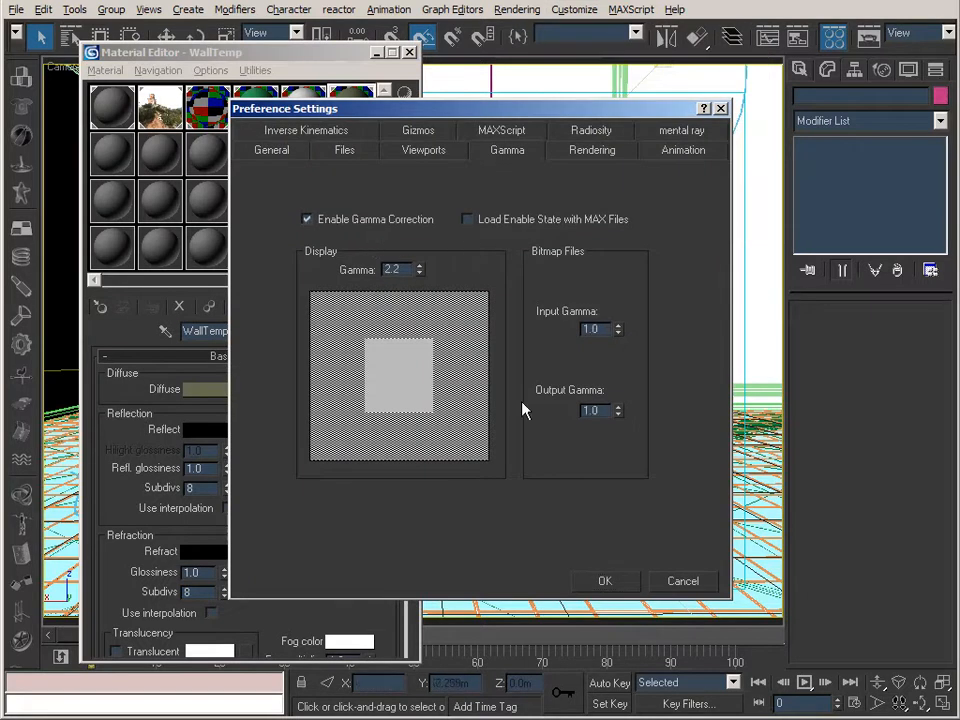
pyautogui.click(604, 581)
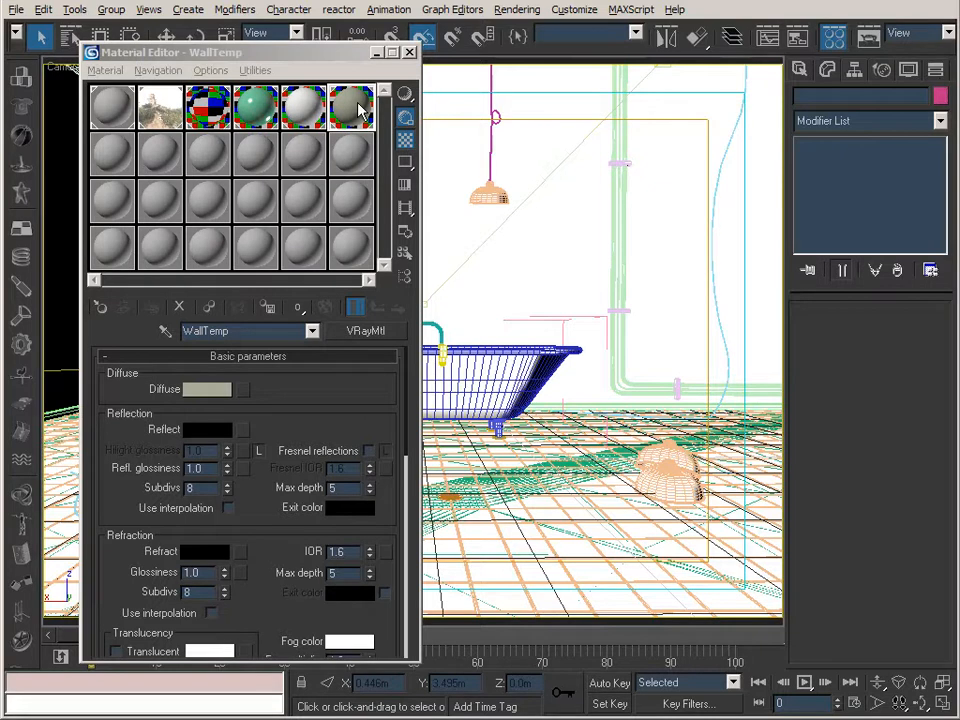
# Inspect the WallTemp, TubTemp and TileTemp materials with gamma correction enabled, including TileTemp's diffuse and reflection settings.
pyautogui.moveTo(315, 410); pyautogui.dragTo(316, 422)
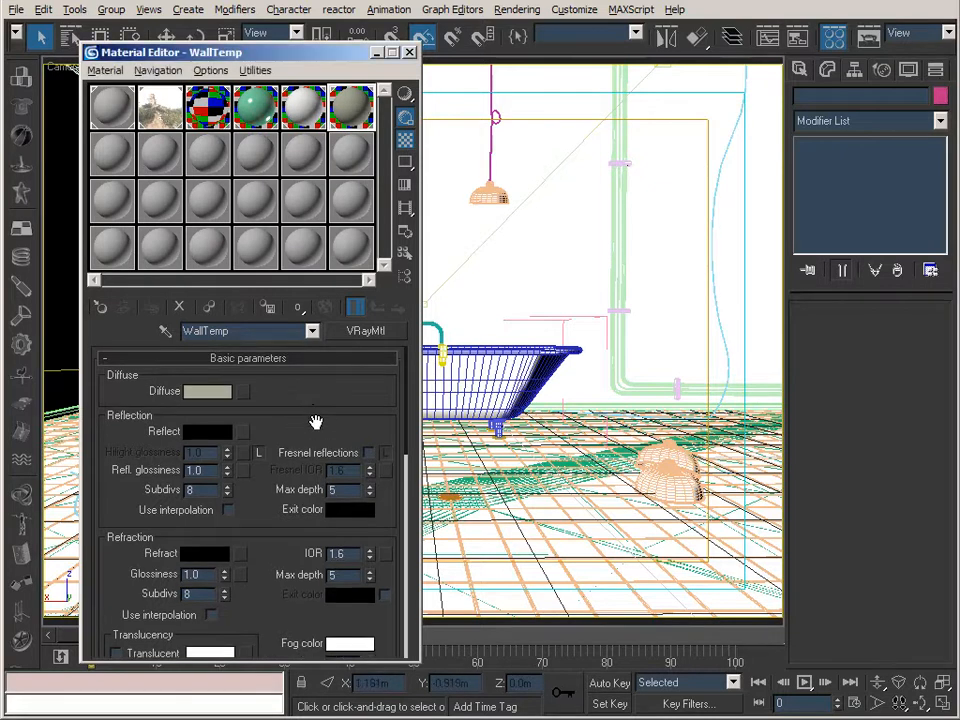
pyautogui.click(313, 112)
pyautogui.click(352, 110)
pyautogui.click(255, 107)
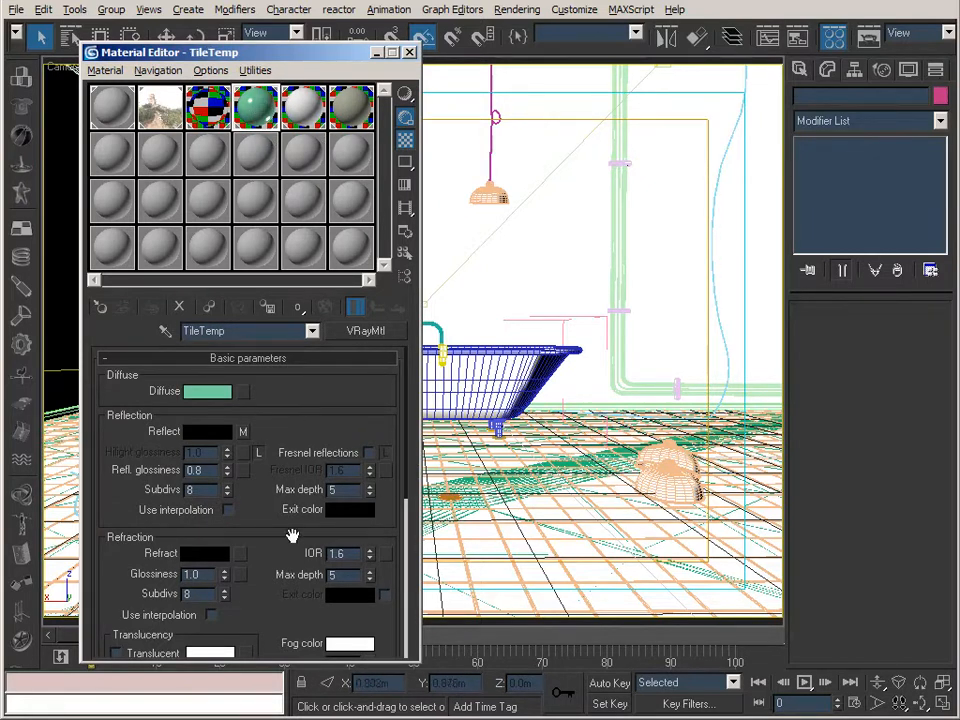
pyautogui.scroll(-1, 262, 434)
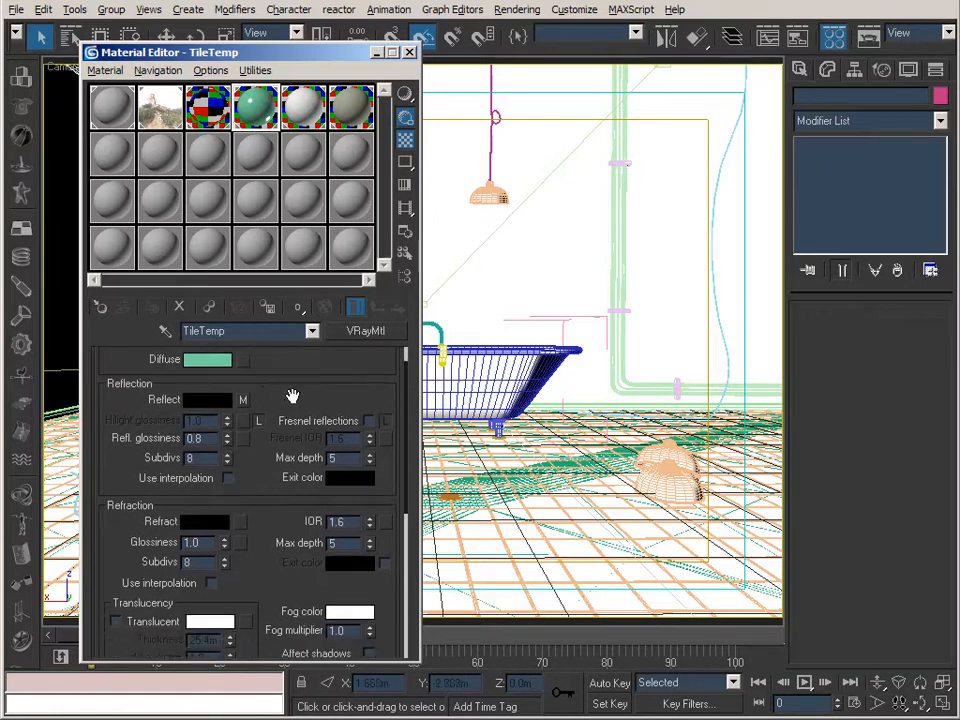
pyautogui.click(242, 399)
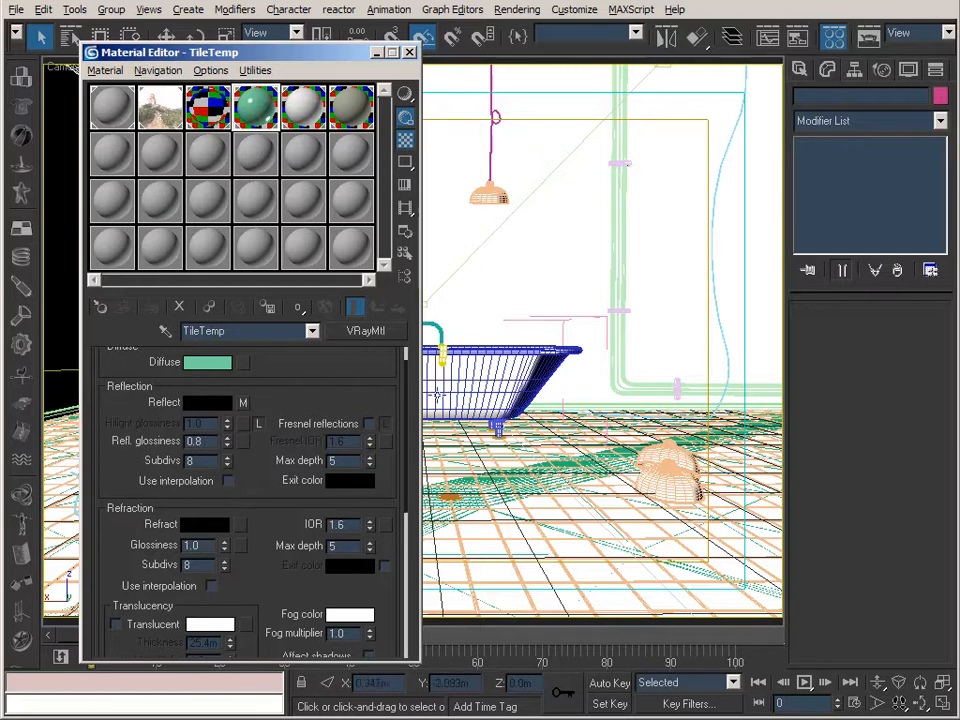
# Compare the TubTemp, TileTemp and WallTemp diffuse colours once more and close the Material Editor.
pyautogui.click(303, 106)
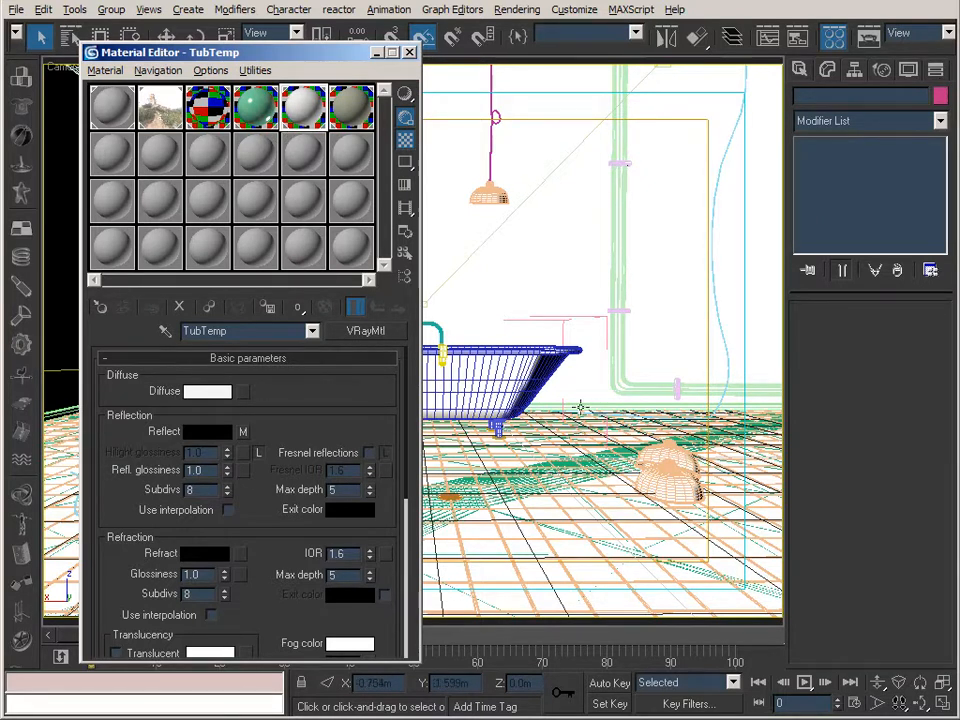
pyautogui.click(255, 105)
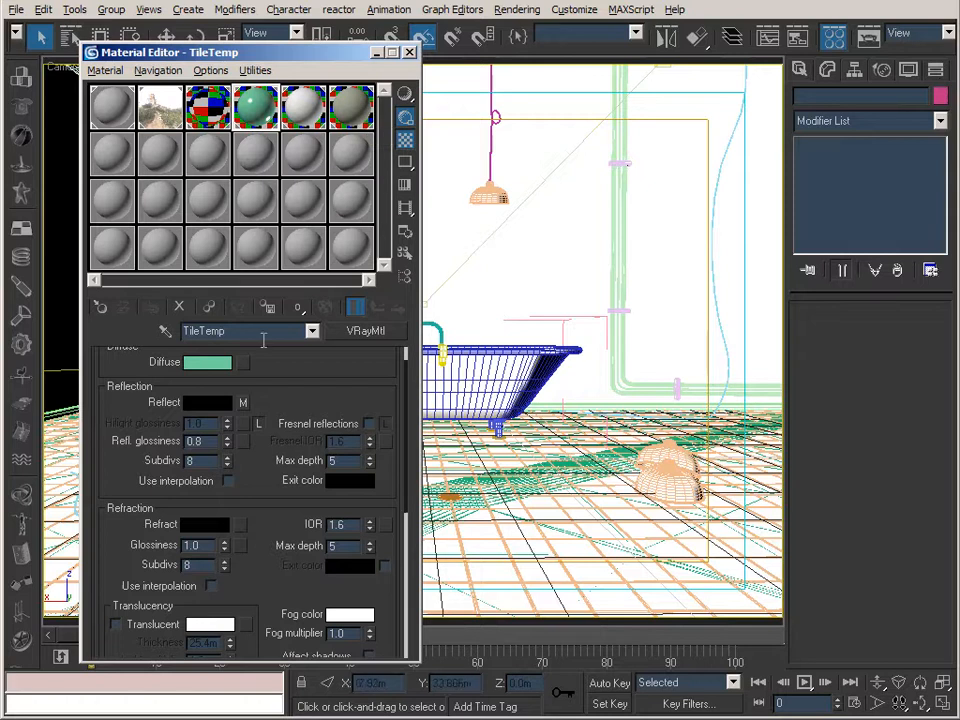
pyautogui.click(352, 107)
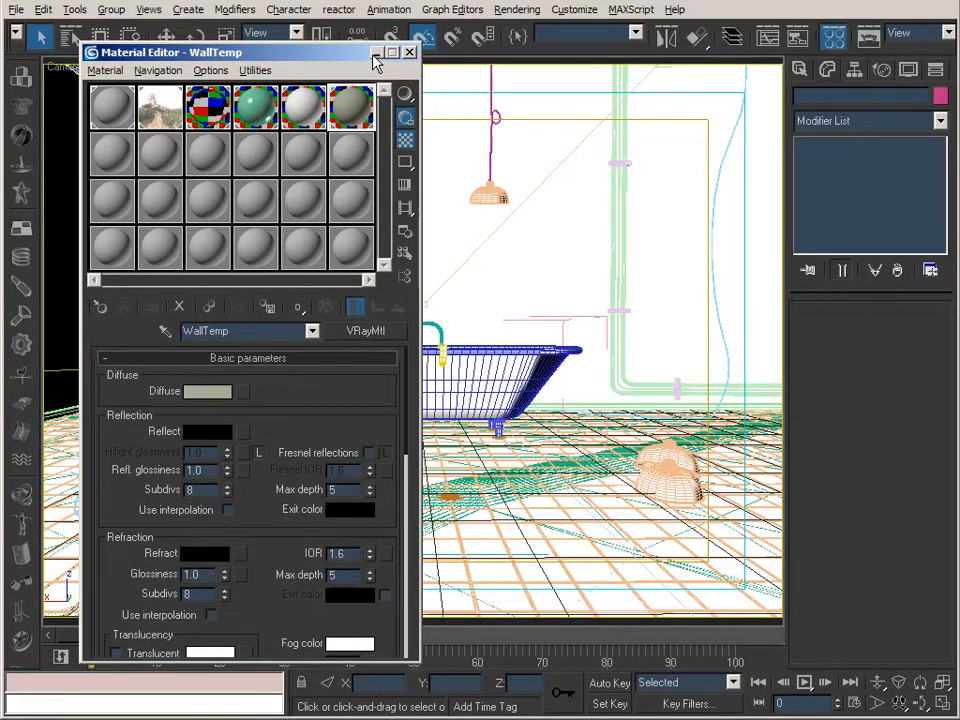
pyautogui.click(872, 38)
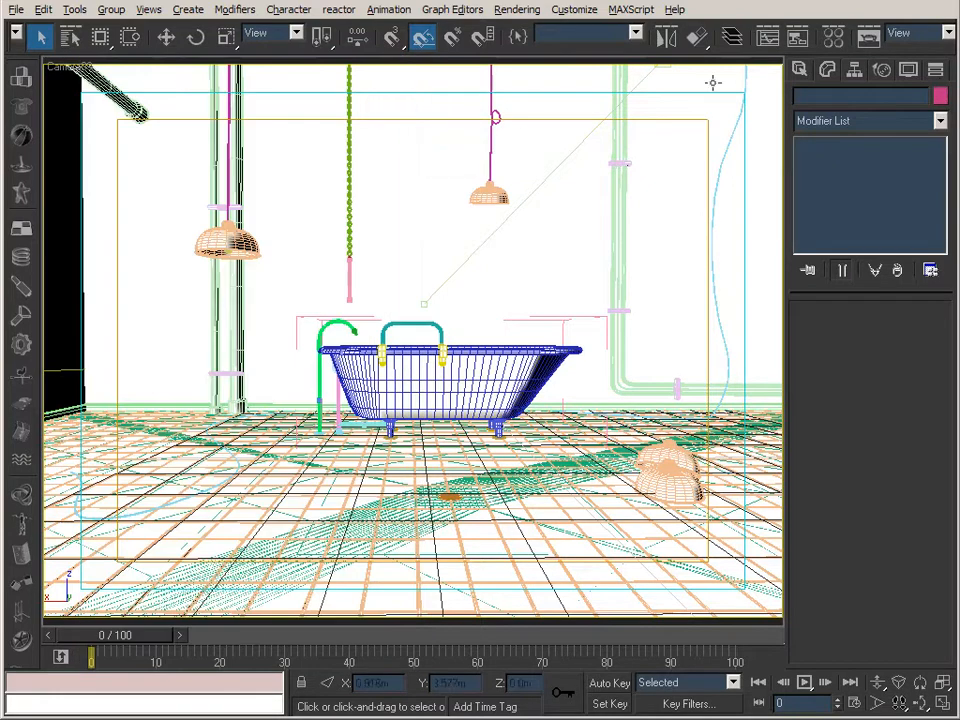
pyautogui.click(874, 32)
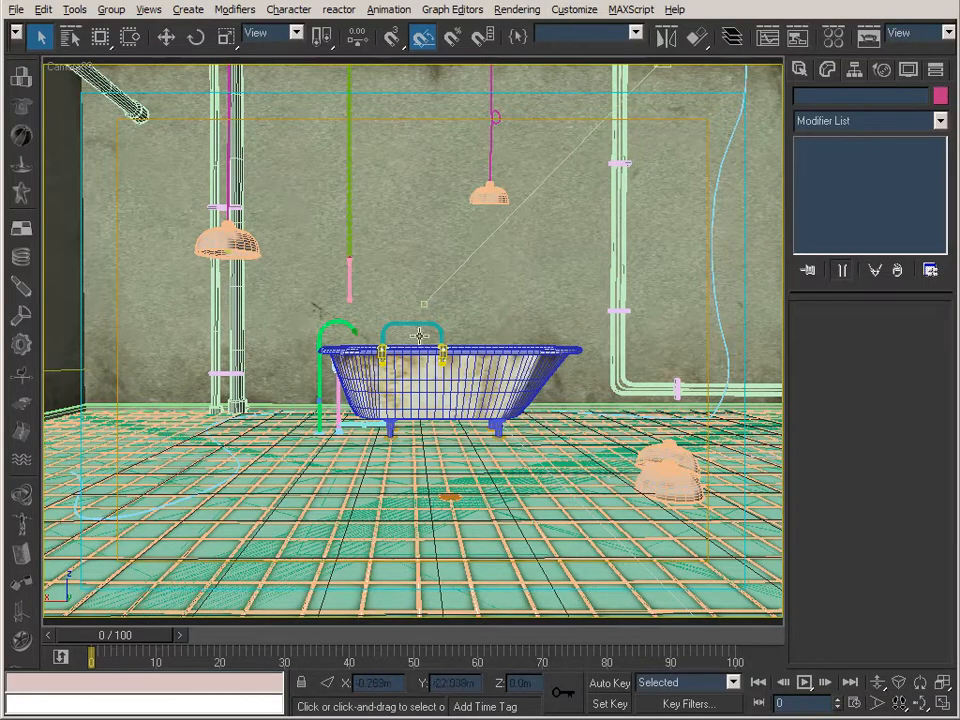
# Disable gamma correction in the preferences for the textured bathroom scene and apply the change.
pyautogui.click(575, 10)
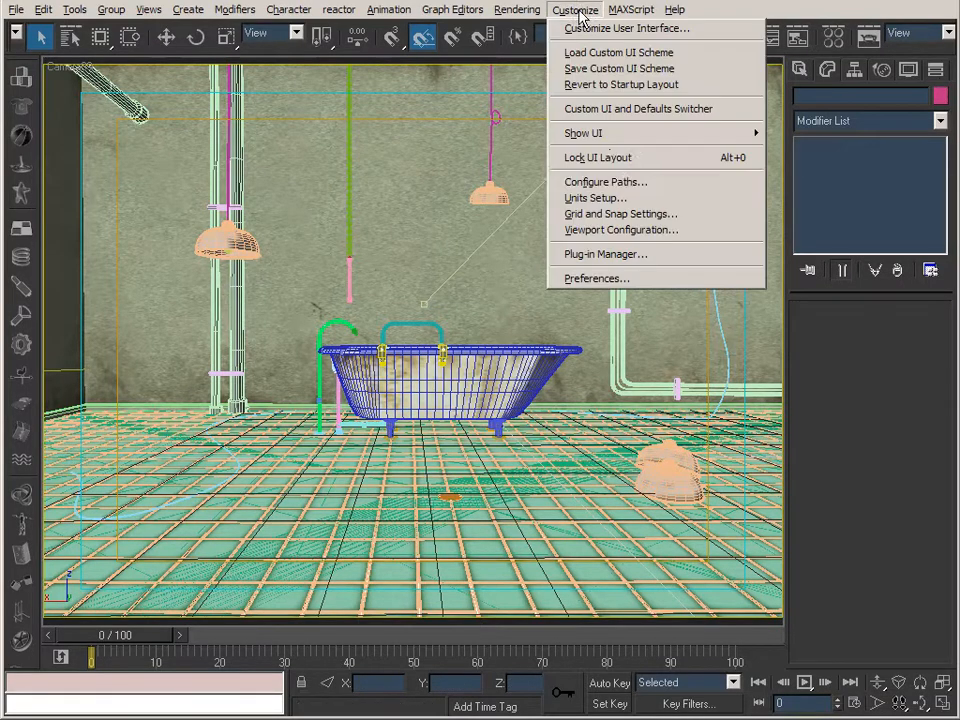
pyautogui.click(615, 278)
pyautogui.click(366, 217)
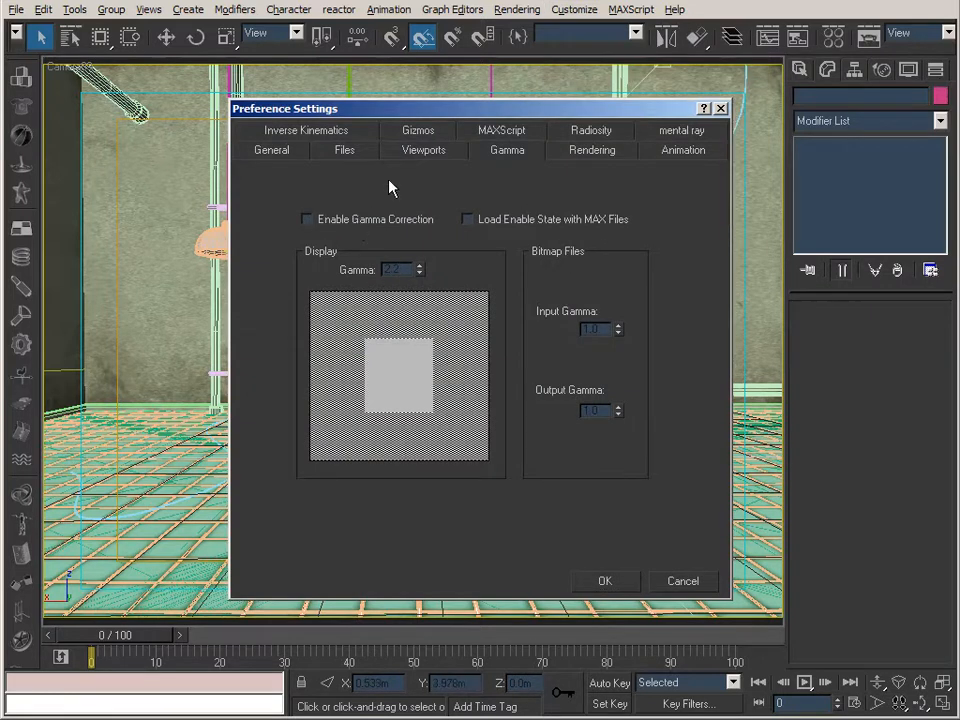
pyautogui.moveTo(395, 110); pyautogui.dragTo(525, 104)
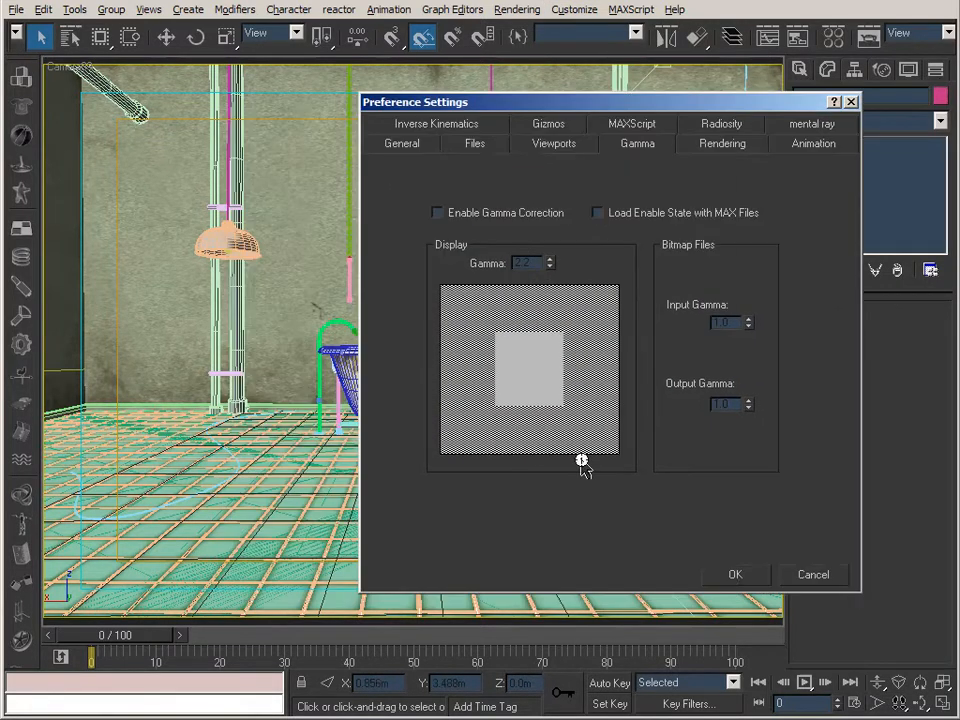
pyautogui.click(740, 574)
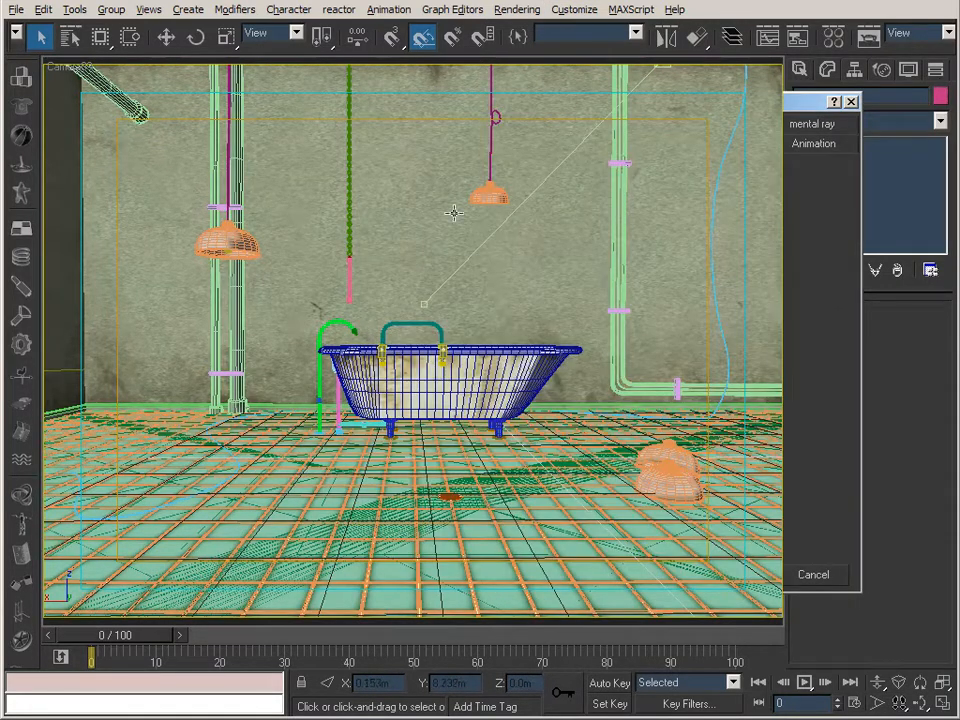
# Turn gamma correction back on in the preferences and apply it to the textured scene.
pyautogui.click(575, 9)
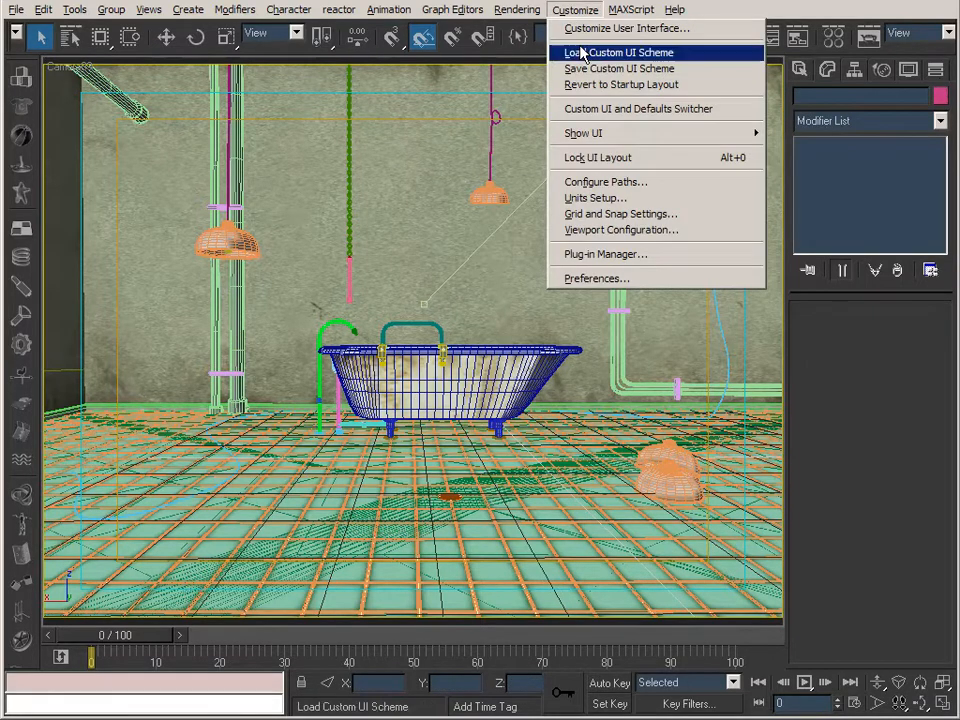
pyautogui.click(600, 279)
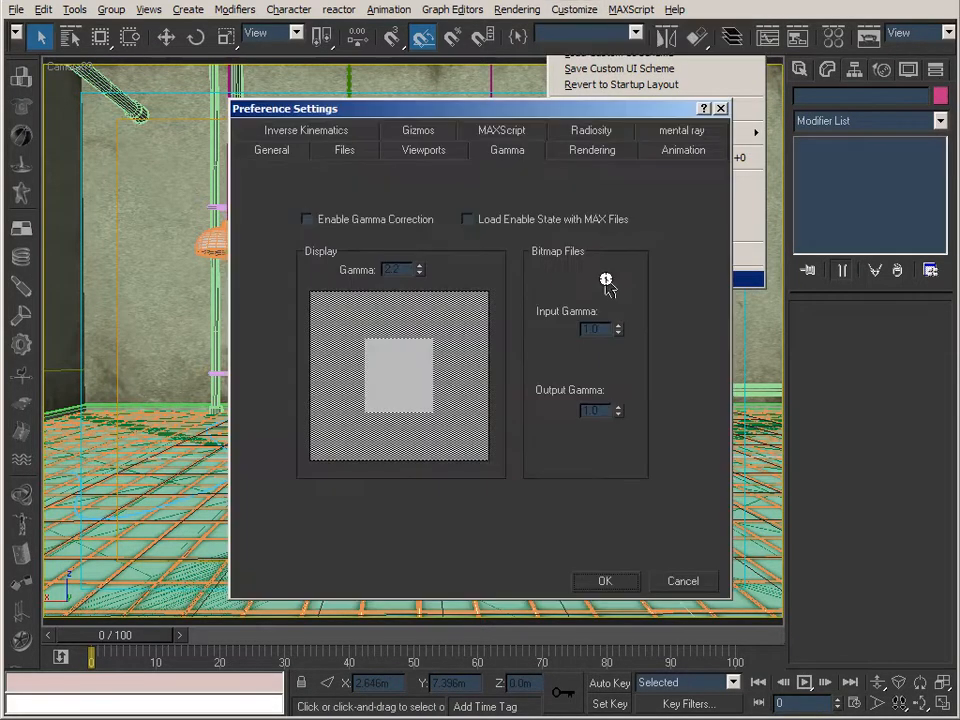
pyautogui.click(368, 222)
pyautogui.click(608, 582)
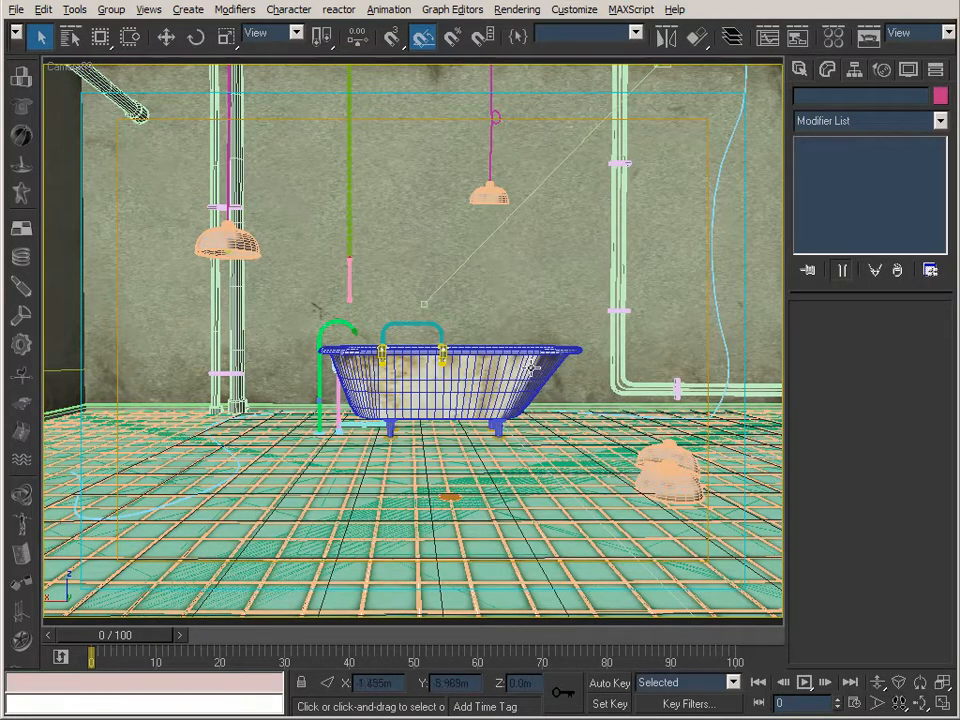
# Open the Material Editor, look over the TileA material and bring WallF's basic parameters into view.
pyautogui.click(833, 34)
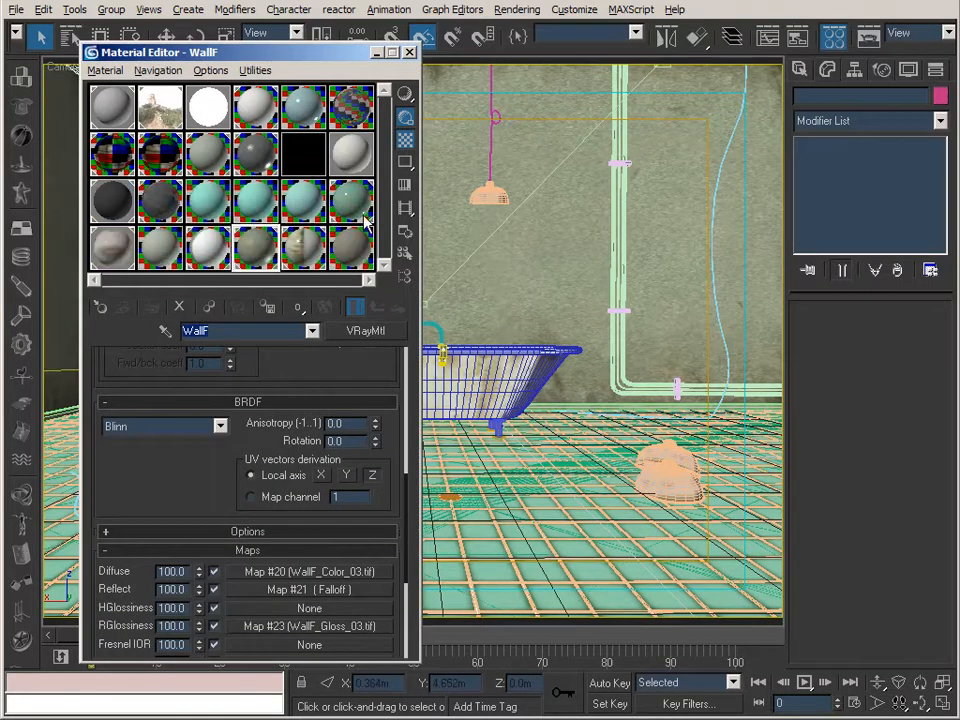
pyautogui.click(350, 205)
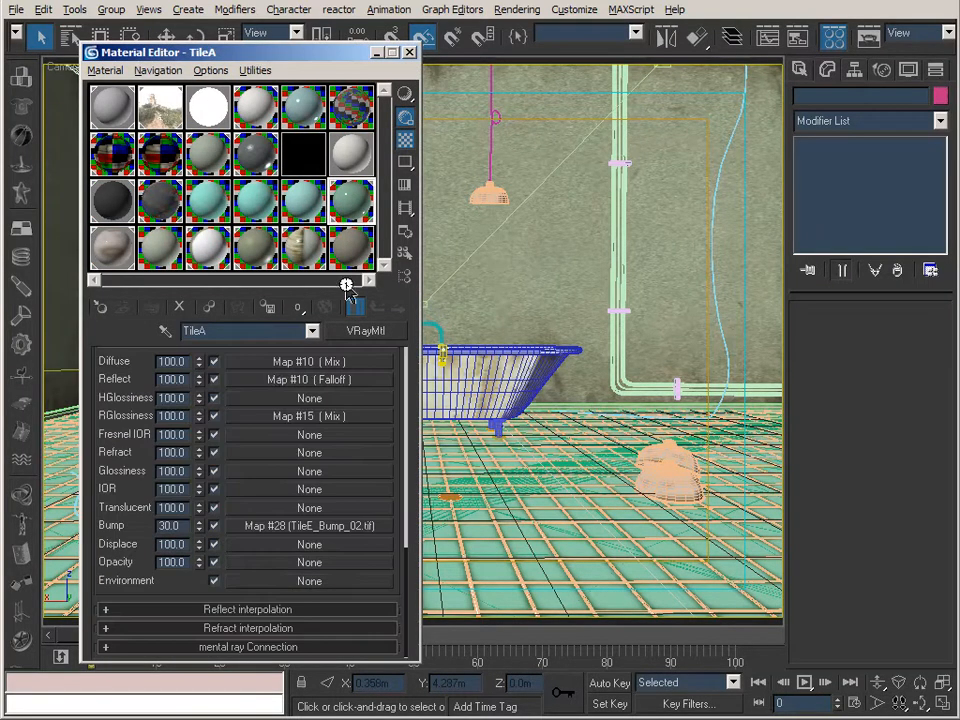
pyautogui.click(256, 248)
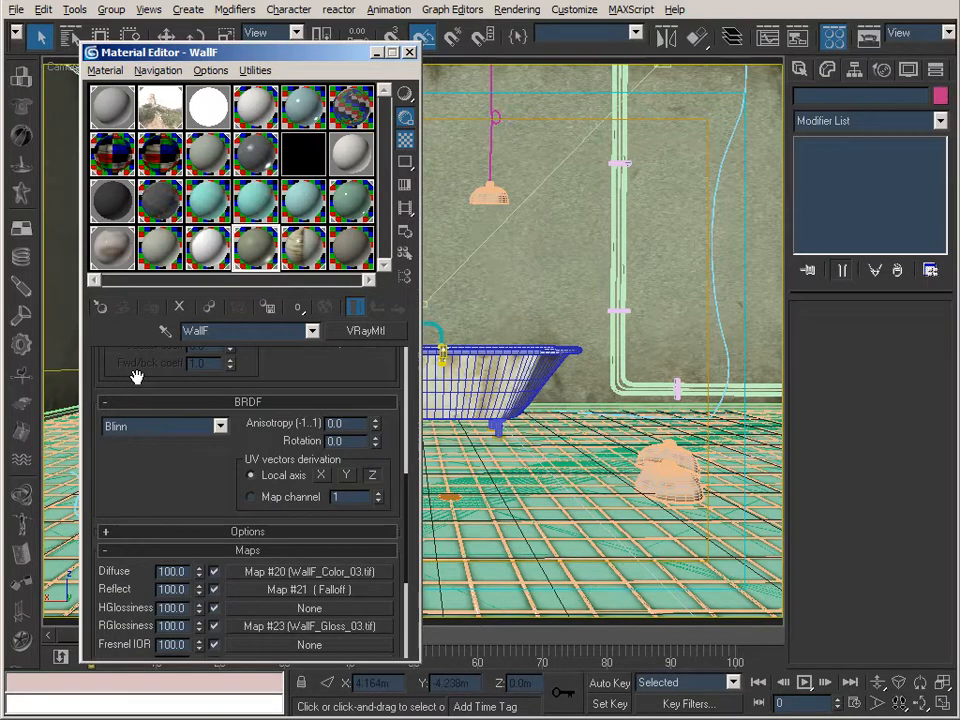
pyautogui.moveTo(118, 381); pyautogui.dragTo(141, 682)
pyautogui.moveTo(107, 404); pyautogui.dragTo(106, 538)
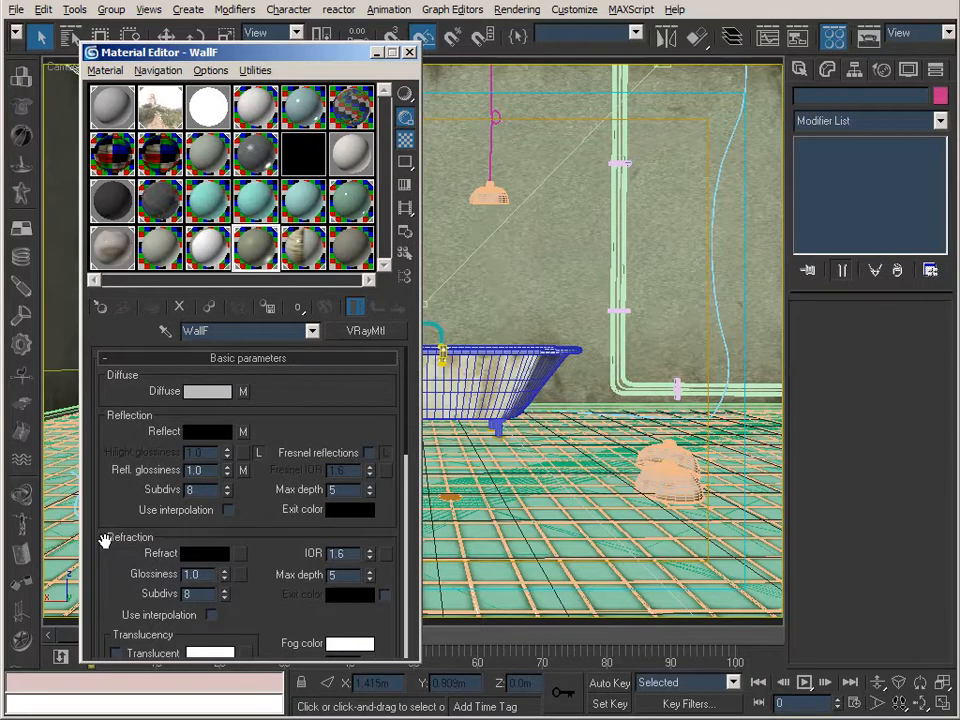
pyautogui.moveTo(102, 537); pyautogui.dragTo(102, 531)
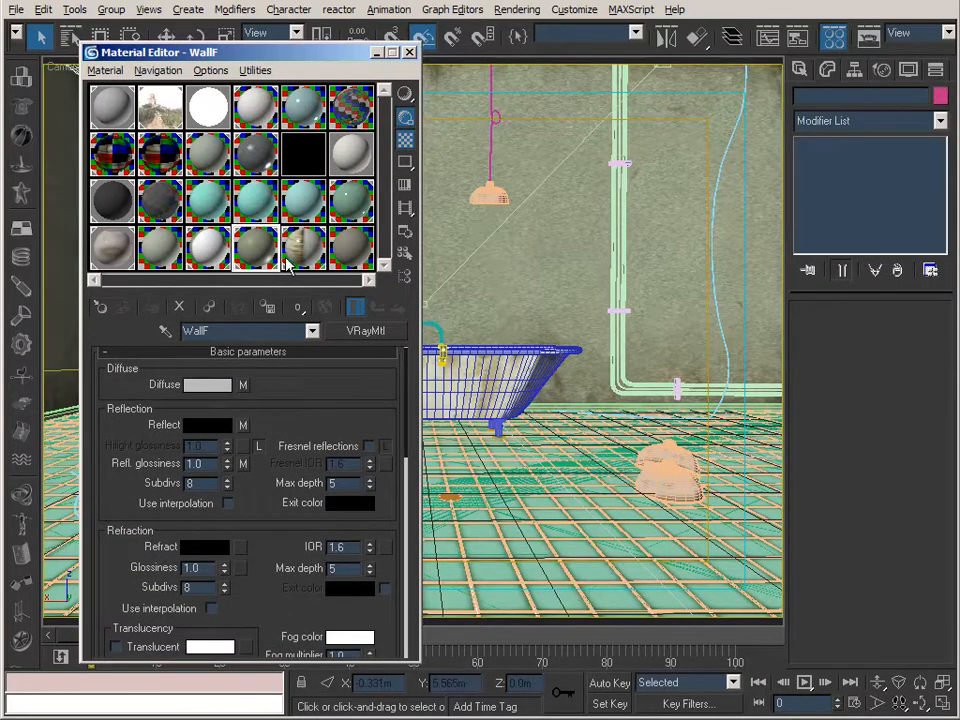
# Open WallF's diffuse bitmap WallF_Color_03.tif and show it alone in an enlarged sample preview placed over the viewport.
pyautogui.click(242, 384)
pyautogui.click(331, 308)
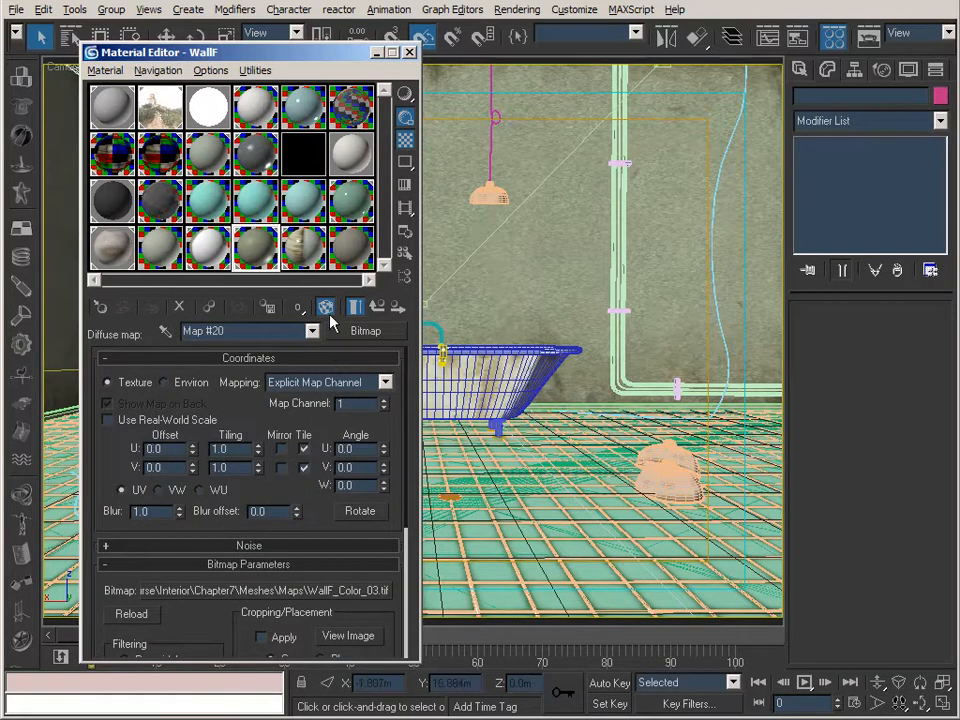
pyautogui.doubleClick(257, 246)
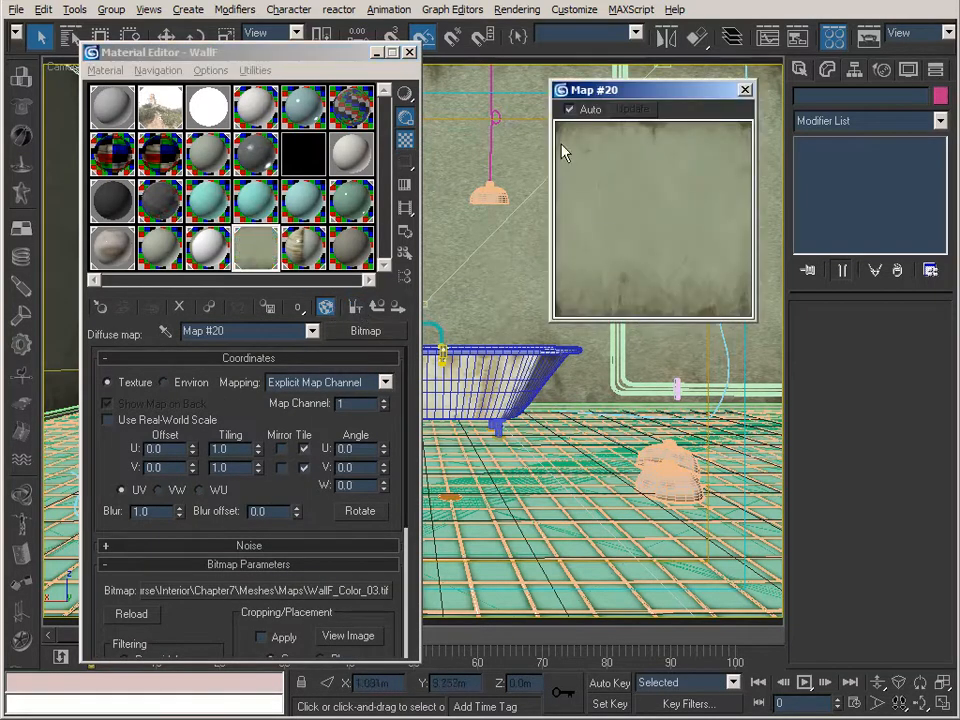
pyautogui.moveTo(624, 77); pyautogui.dragTo(567, 160)
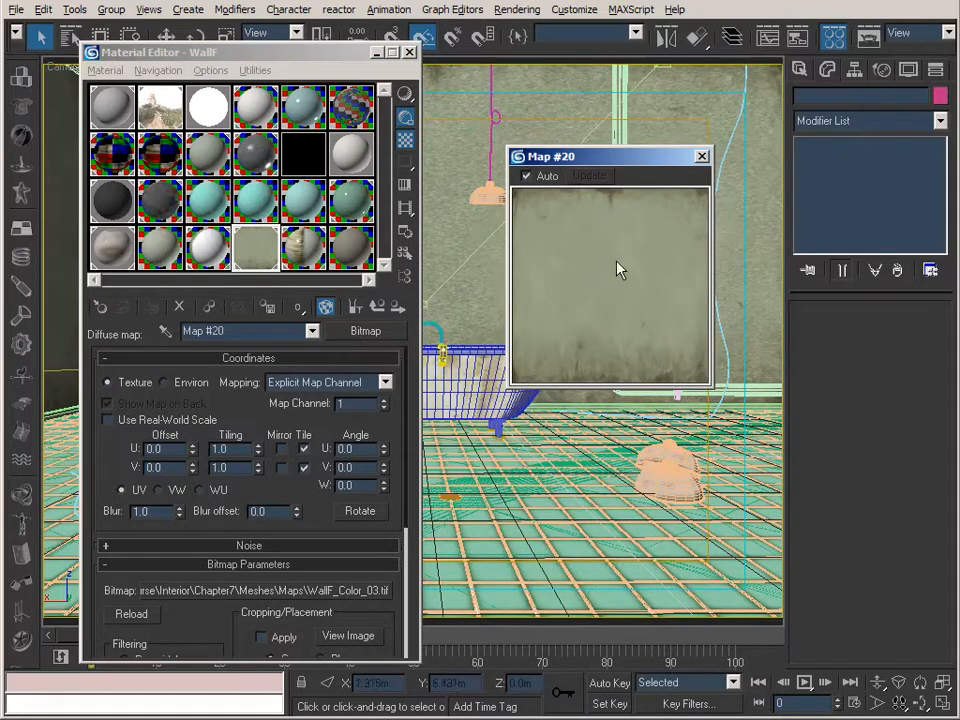
# Switch gamma correction off in the preferences and compare the enlarged WallF diffuse map preview with the wall in the viewport.
pyautogui.click(575, 9)
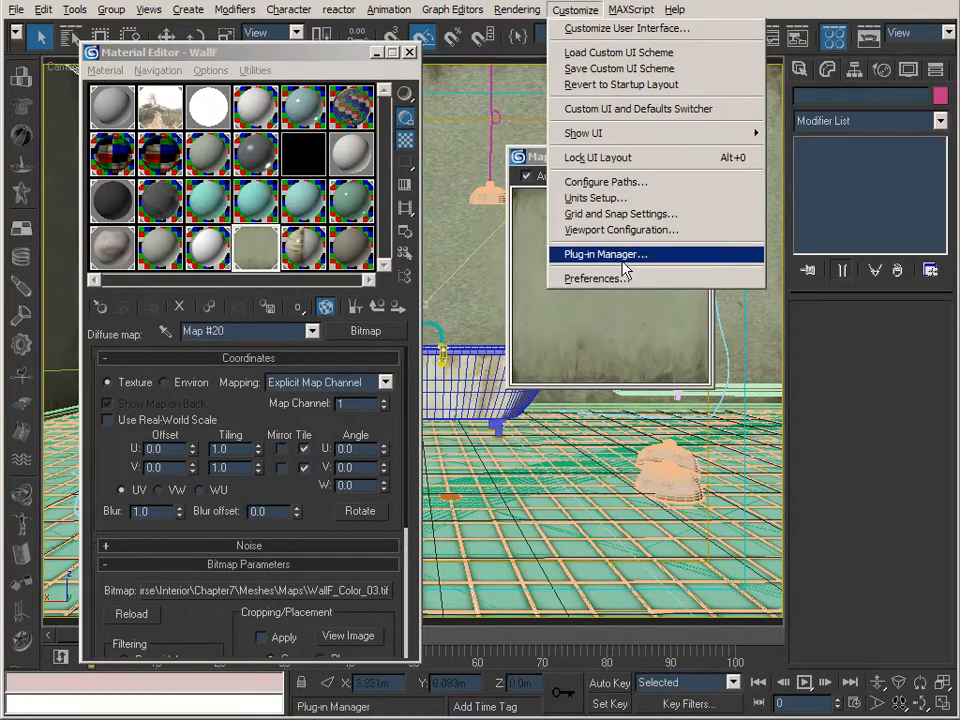
pyautogui.click(620, 277)
pyautogui.click(347, 221)
pyautogui.click(606, 581)
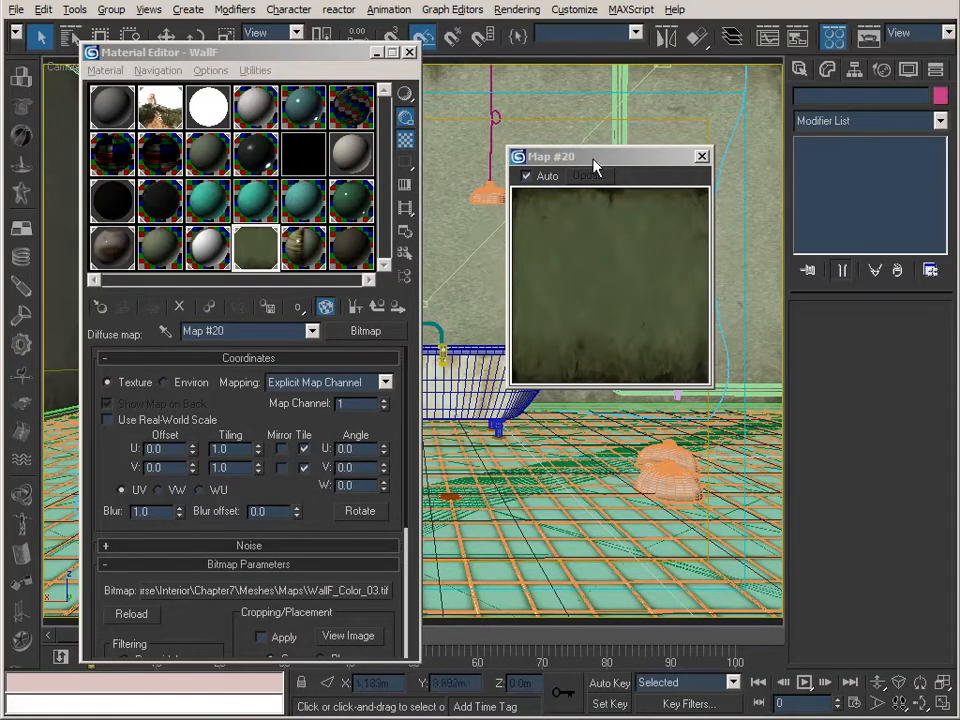
pyautogui.moveTo(594, 165); pyautogui.dragTo(562, 156)
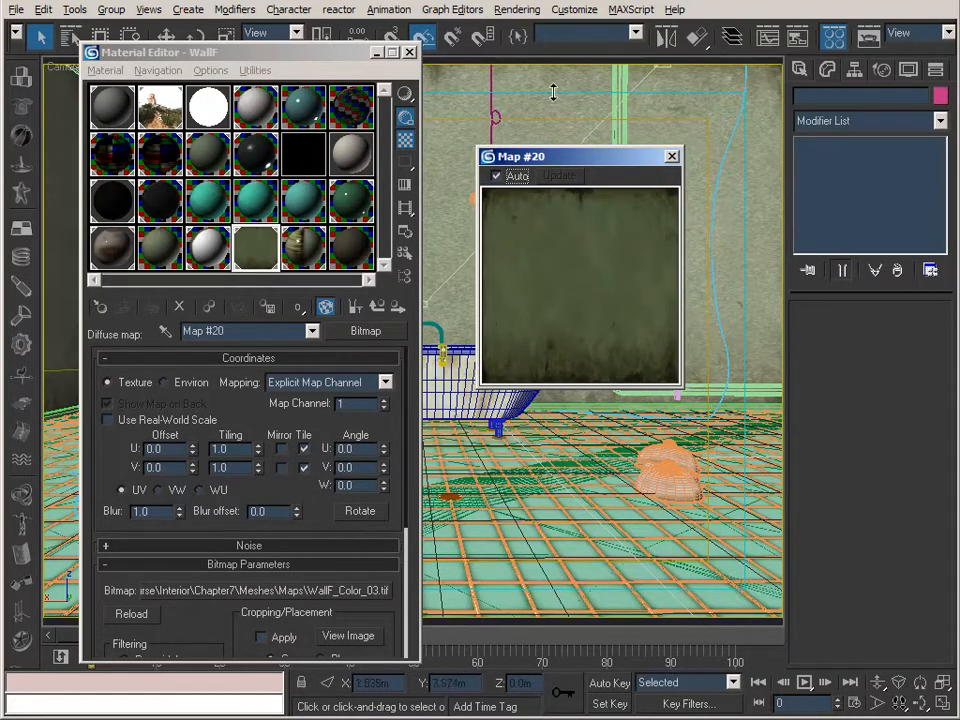
# Enable gamma correction in the preferences and apply it to the scene.
pyautogui.click(574, 9)
pyautogui.click(633, 279)
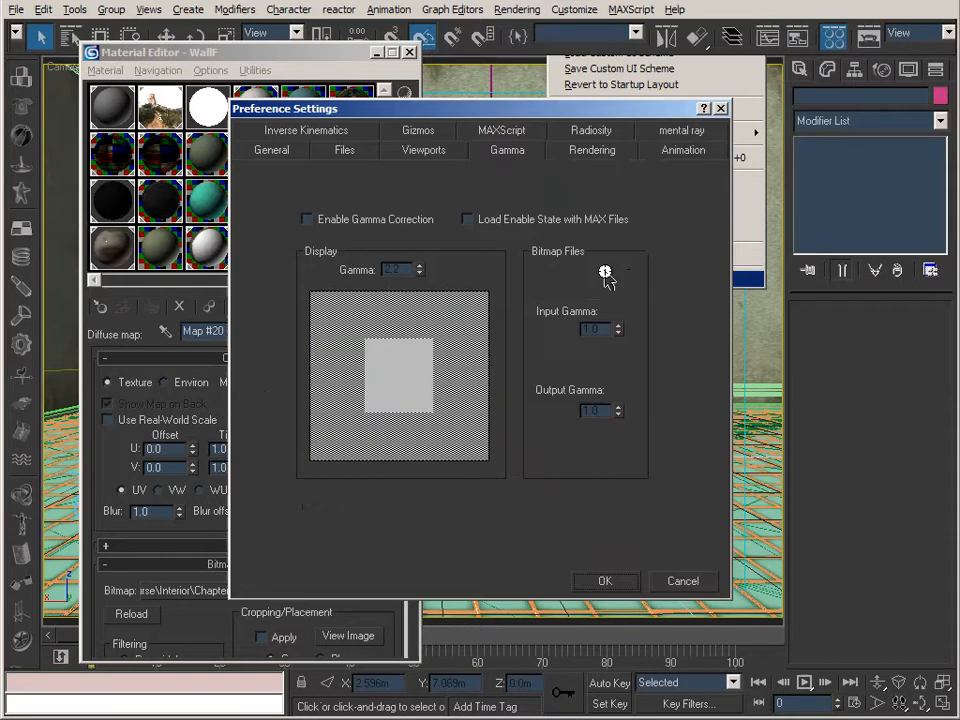
pyautogui.click(332, 222)
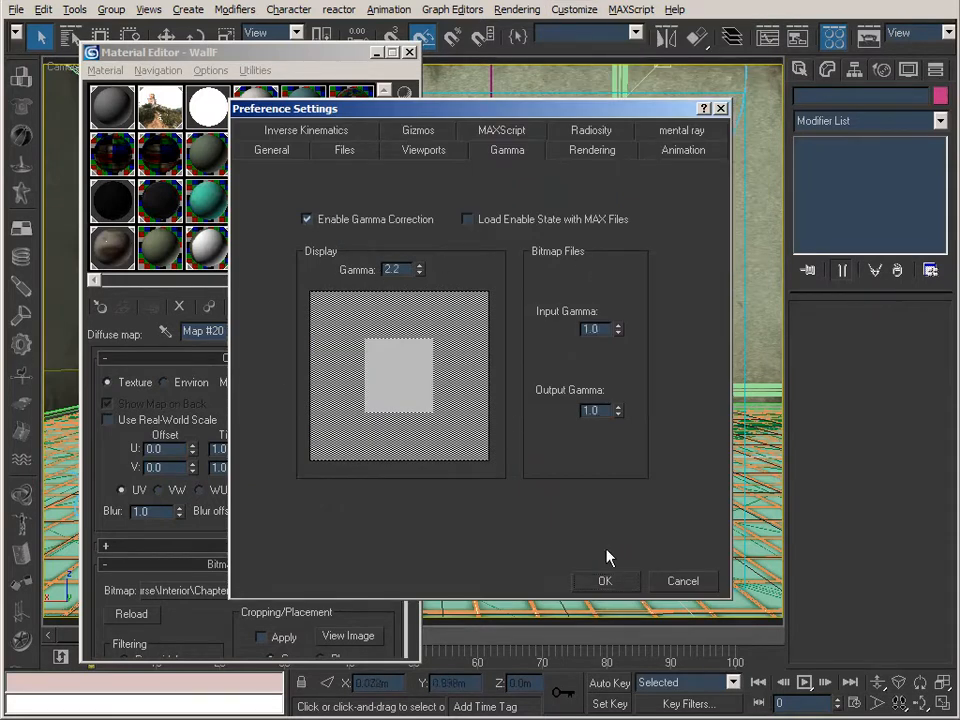
pyautogui.click(604, 580)
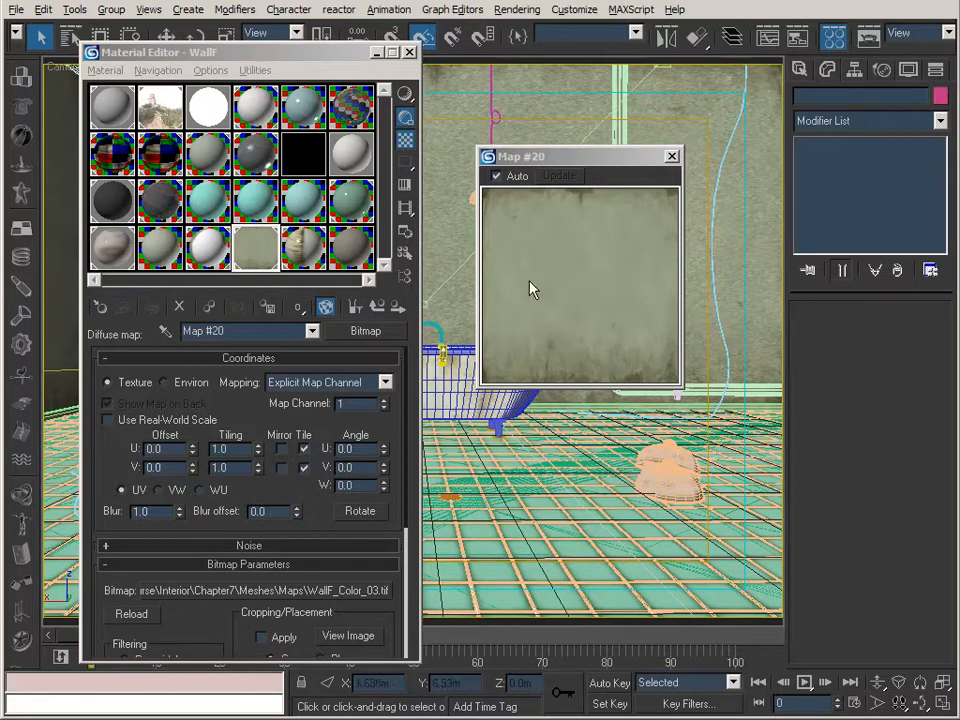
# Open WallF's reflection falloff map and show its WallF_Spec_03.tif bitmap in an enlarged sample preview.
pyautogui.click(672, 159)
pyautogui.click(377, 310)
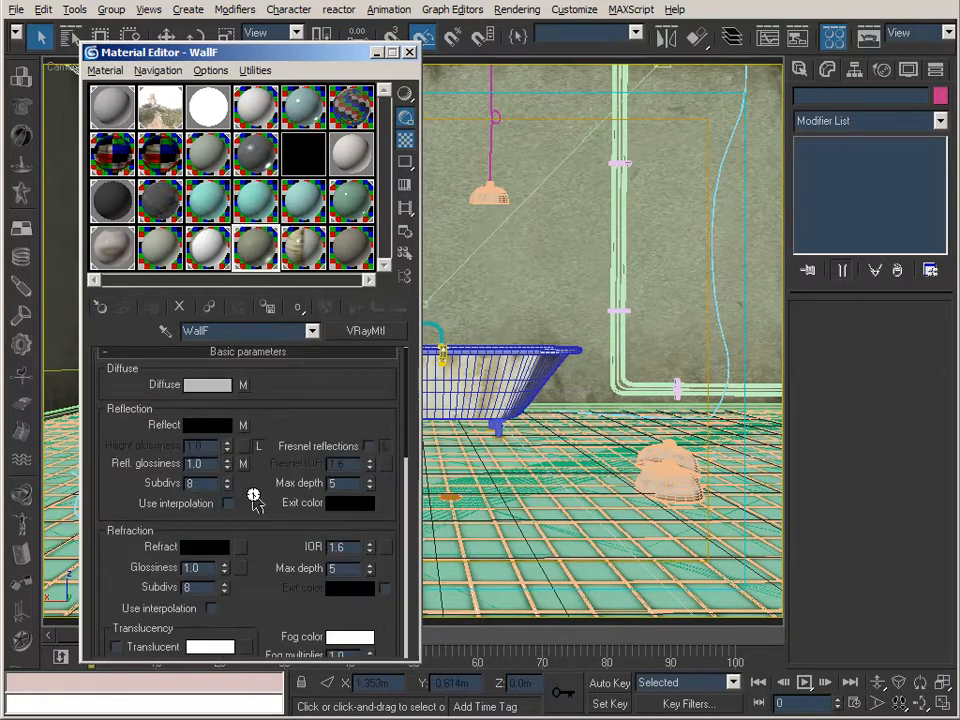
pyautogui.click(242, 426)
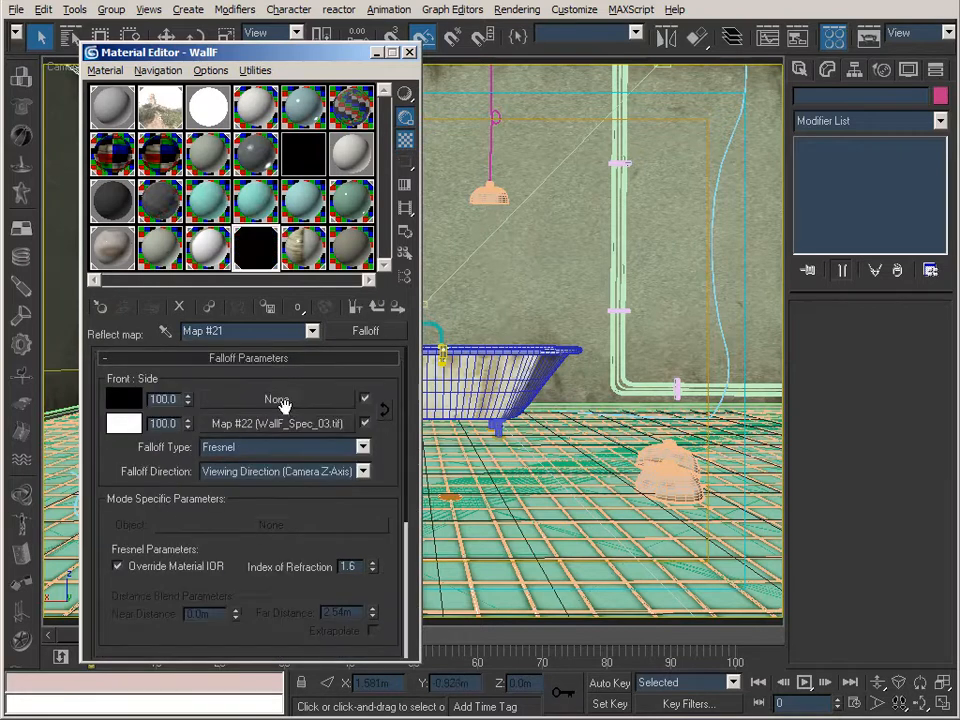
pyautogui.doubleClick(254, 252)
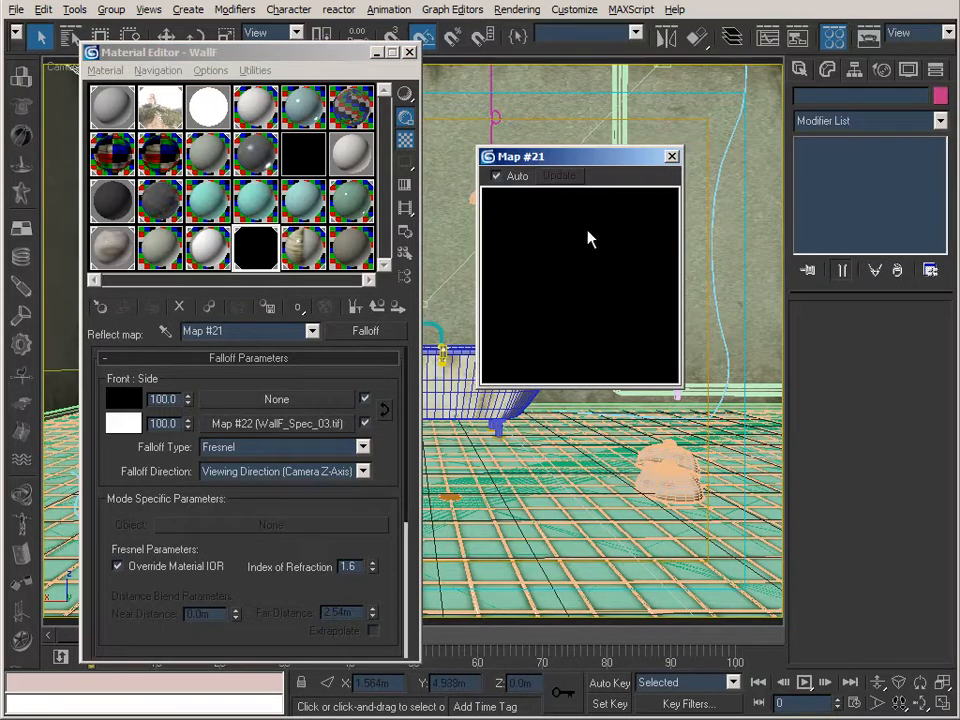
pyautogui.click(311, 427)
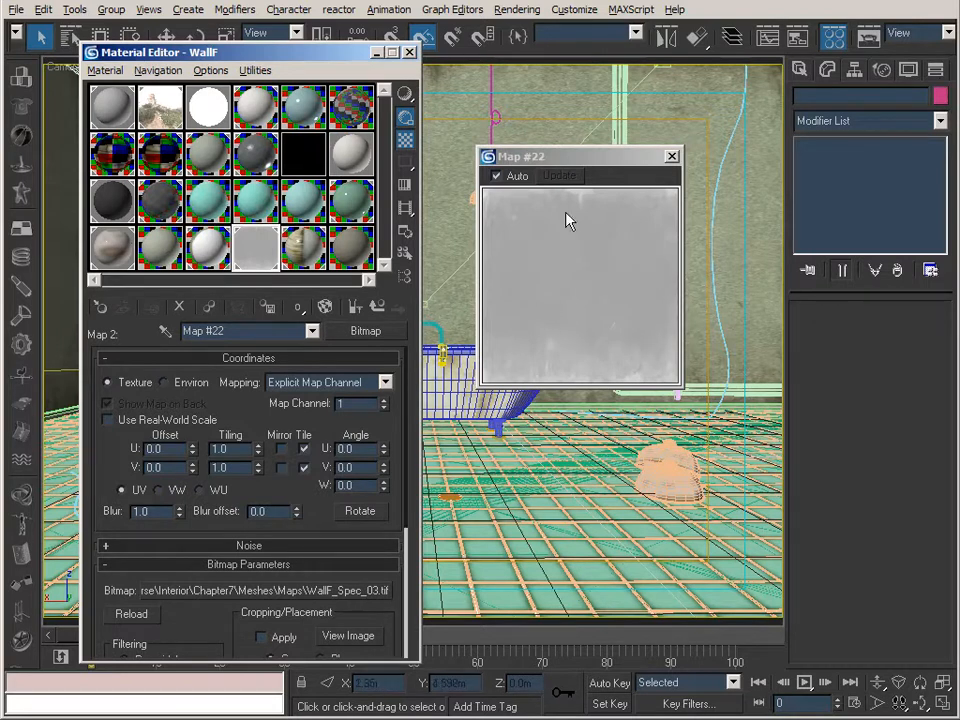
# Disable gamma correction in the preferences to compare the enlarged WallF specular map preview without it.
pyautogui.click(578, 10)
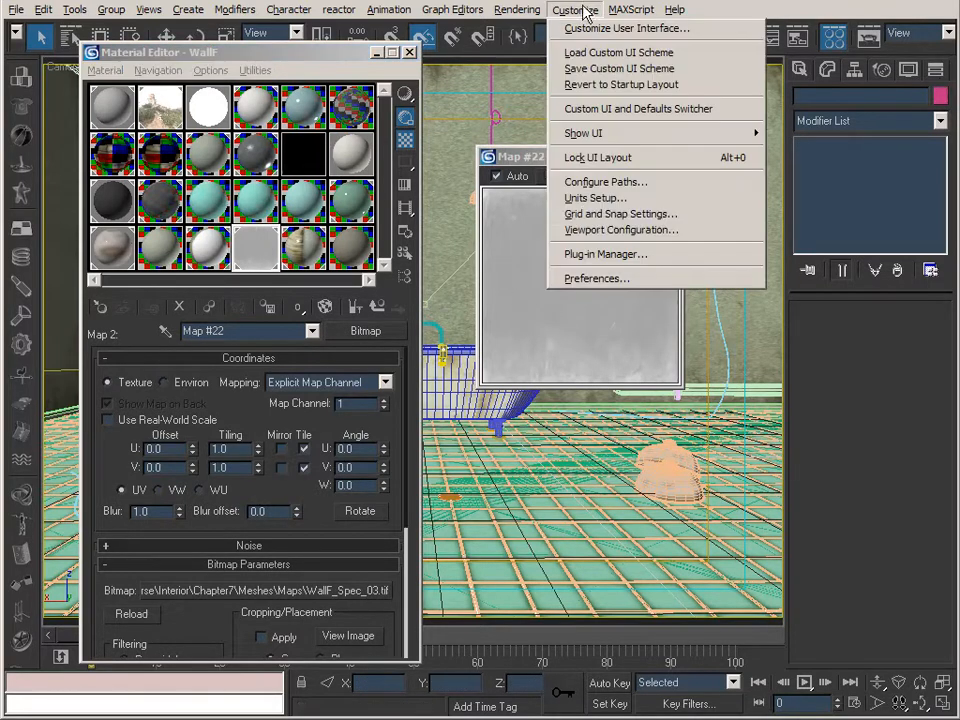
pyautogui.click(608, 279)
pyautogui.click(315, 220)
pyautogui.click(630, 582)
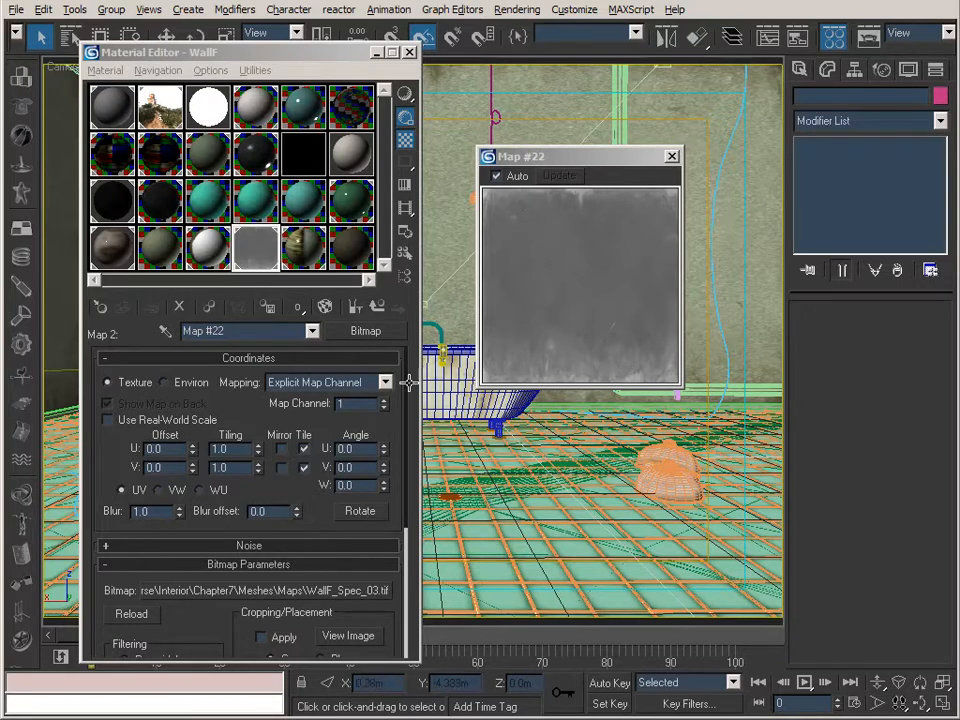
# Inspect WallF's reflection glossiness bitmap WallF_Gloss_03.tif in the enlarged preview and close the preview.
pyautogui.click(376, 310)
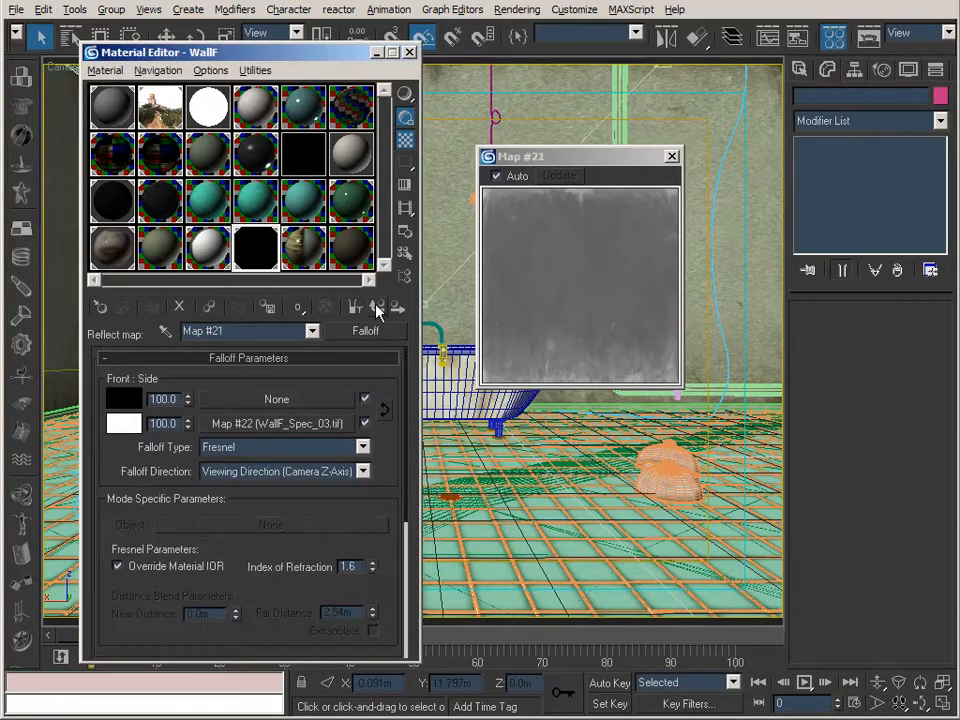
pyautogui.click(376, 310)
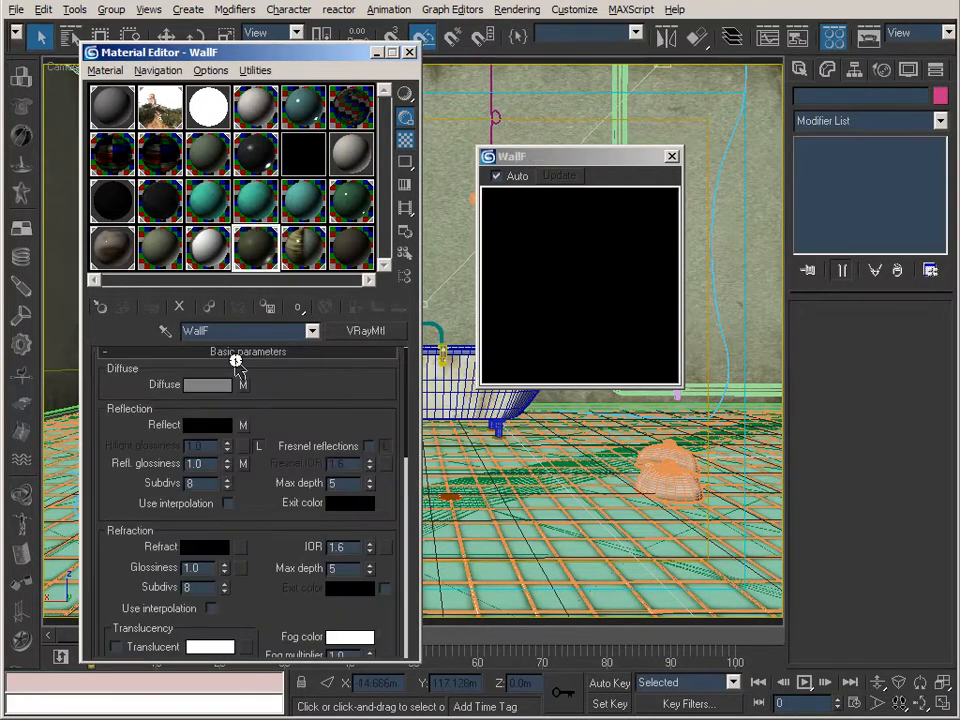
pyautogui.click(243, 465)
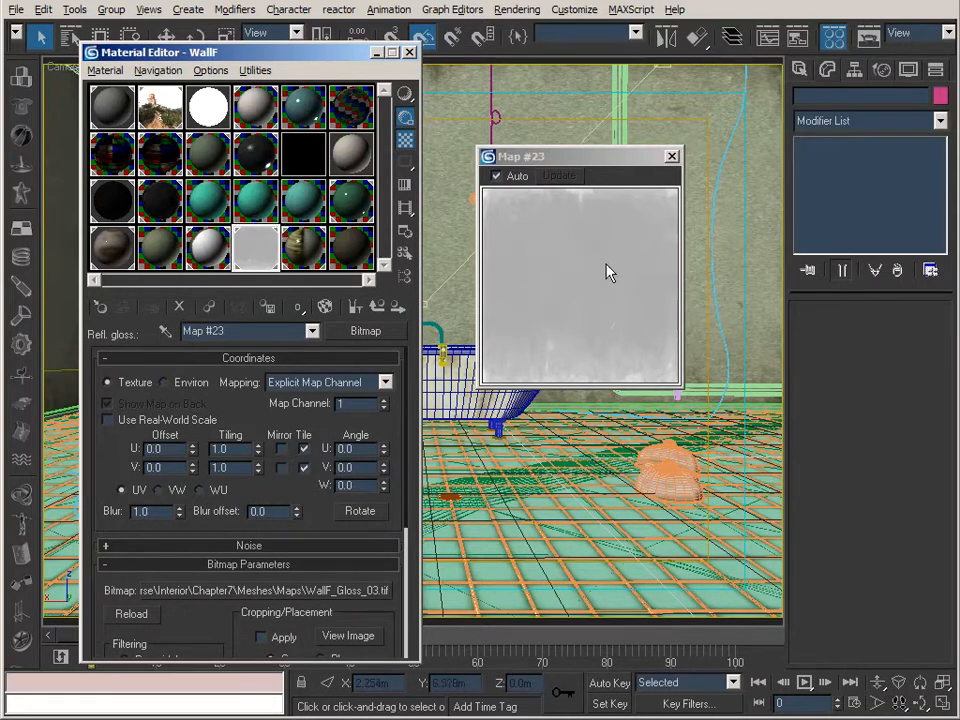
pyautogui.click(671, 158)
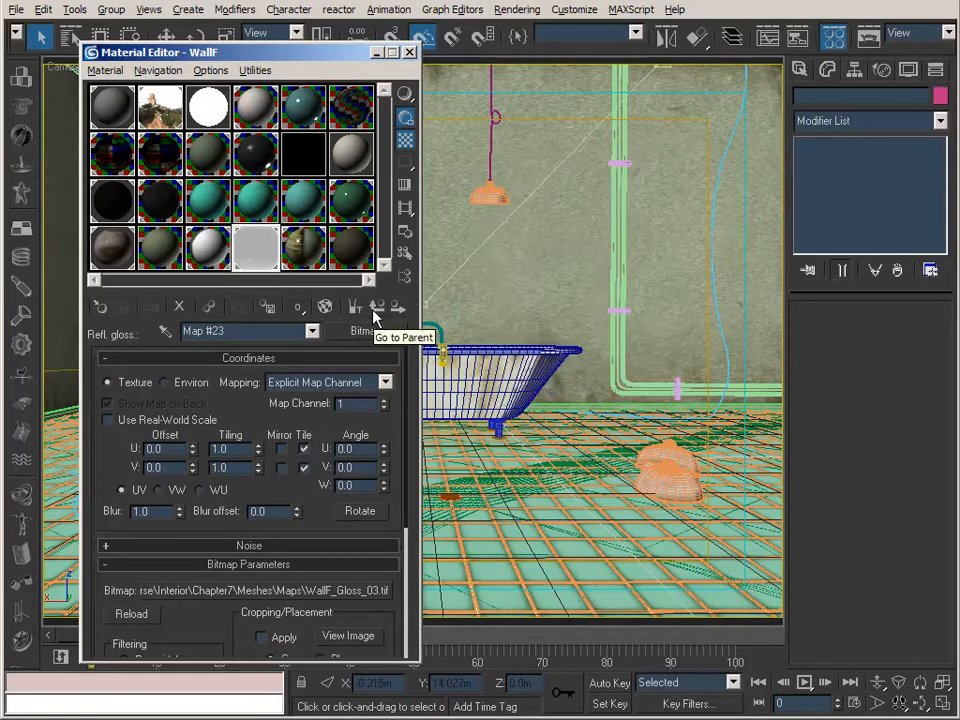
# Inspect WallF's bump bitmap WallF_Bump_03.tif in an enlarged preview and return to the WallF material's parameters.
pyautogui.click(372, 308)
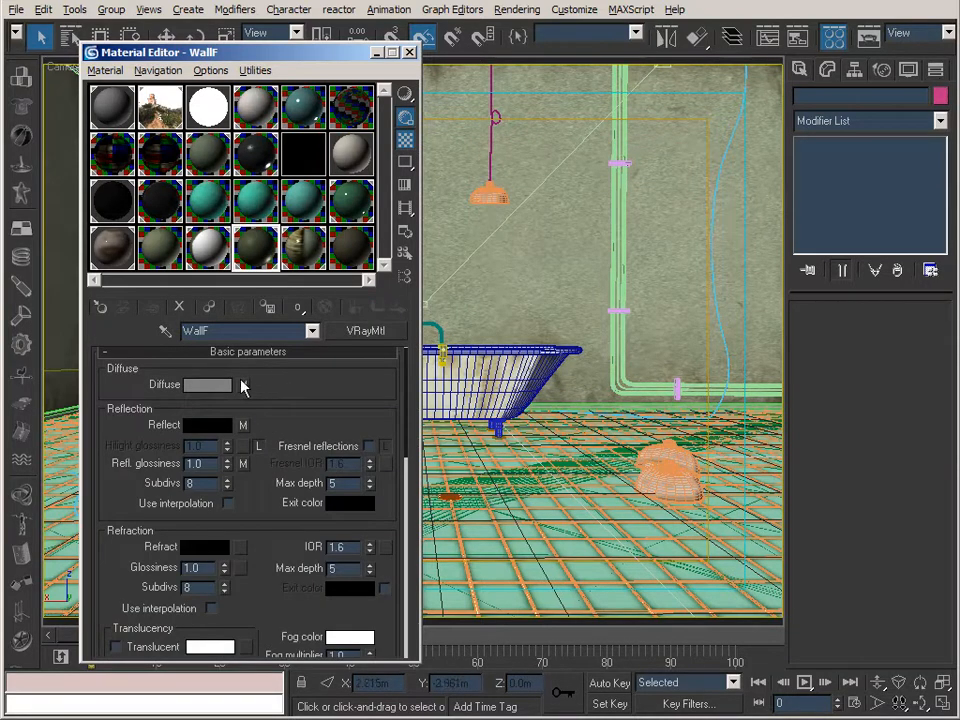
pyautogui.scroll(-10, 250, 488)
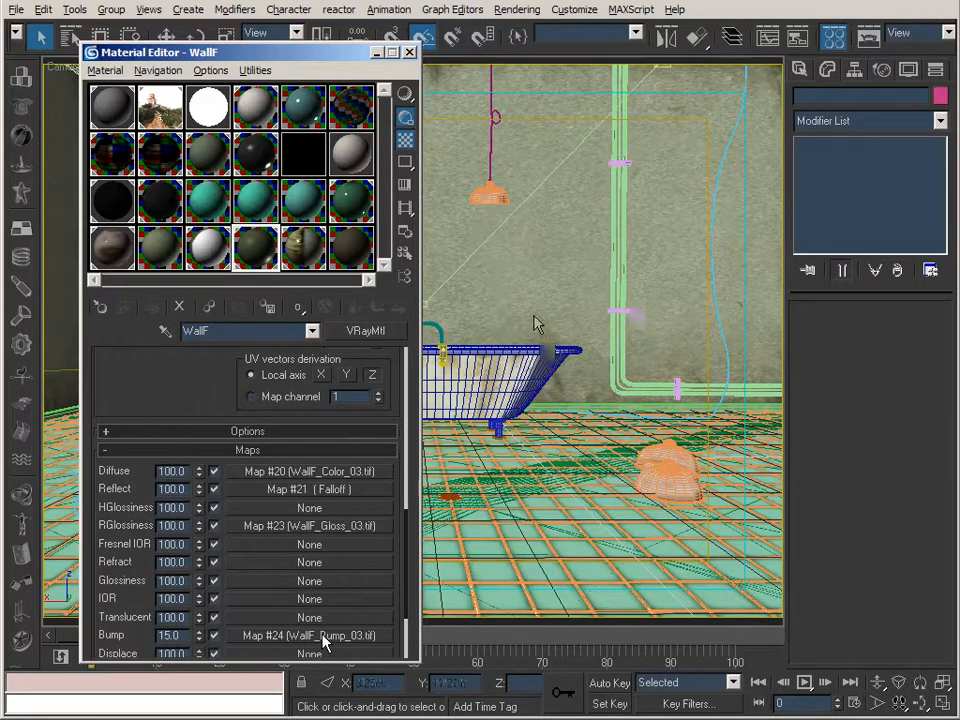
pyautogui.click(320, 636)
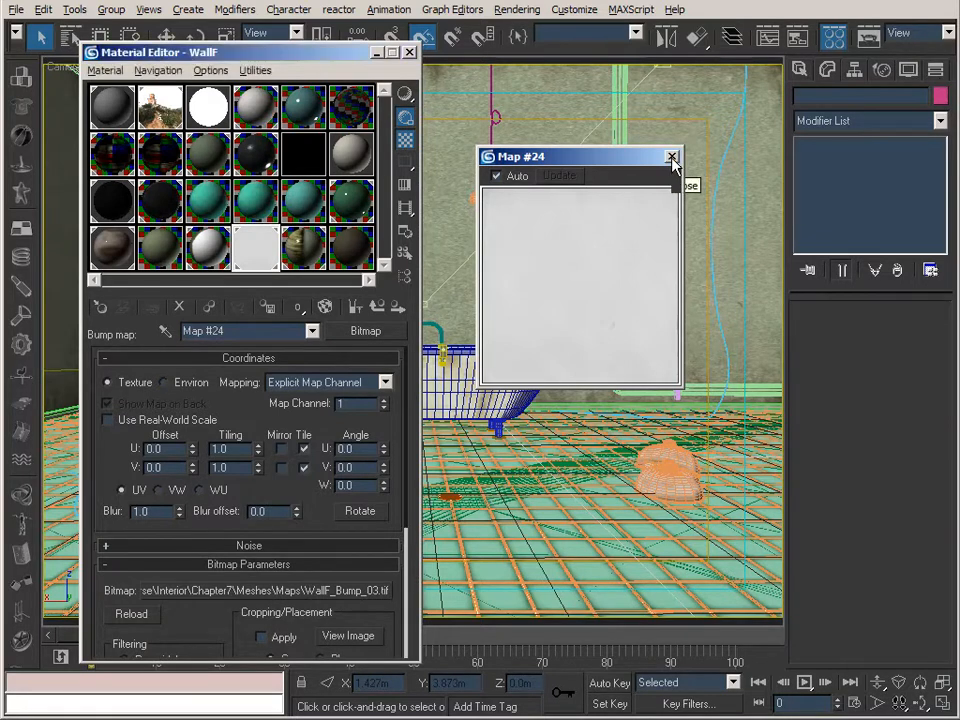
pyautogui.click(379, 307)
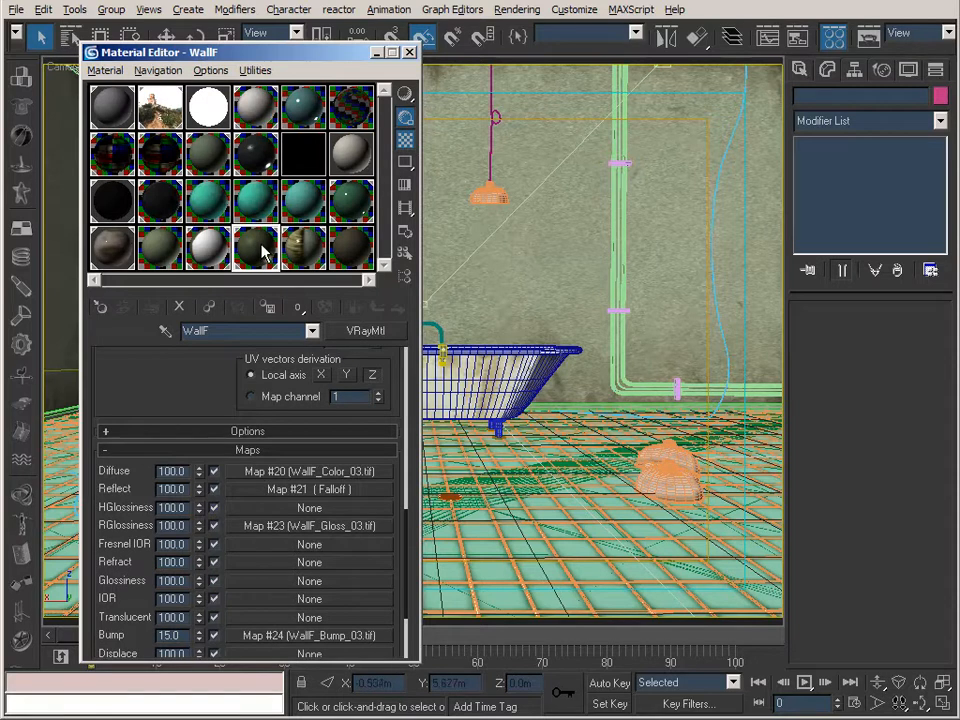
pyautogui.moveTo(160, 379); pyautogui.dragTo(161, 466)
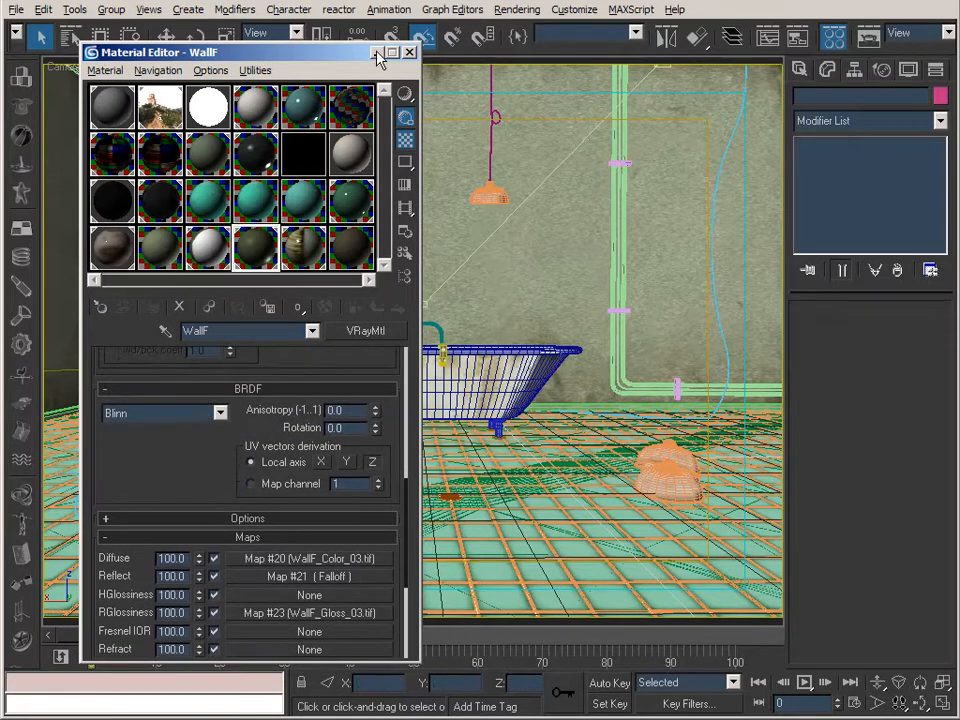
# Close the Material Editor, switch from the camera to a perspective view and frame the room's window wall up close.
pyautogui.press('m')
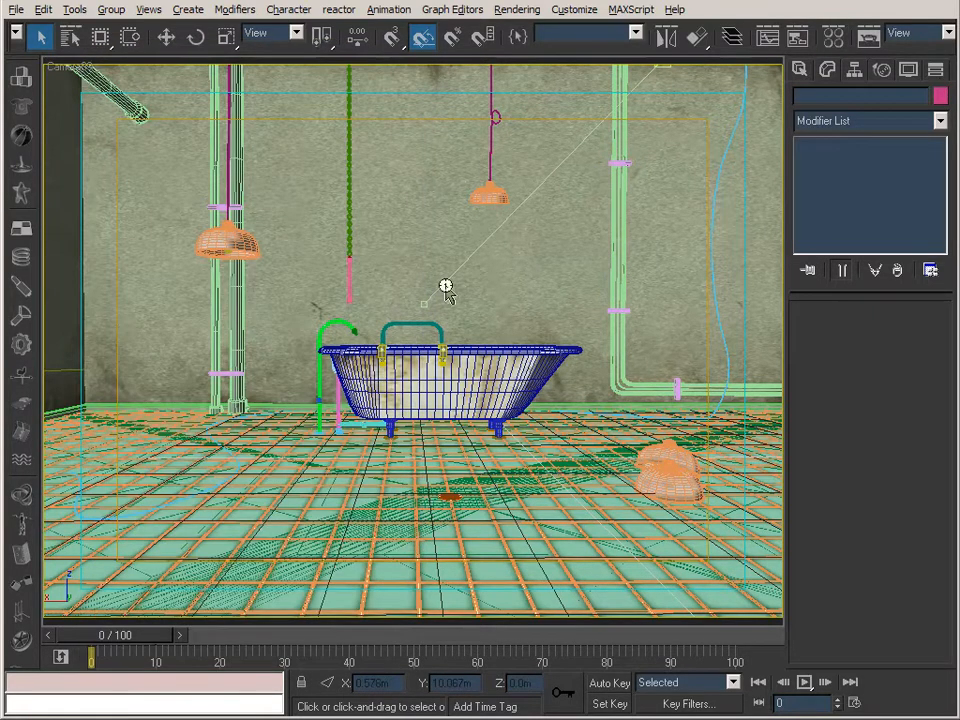
pyautogui.press('p')
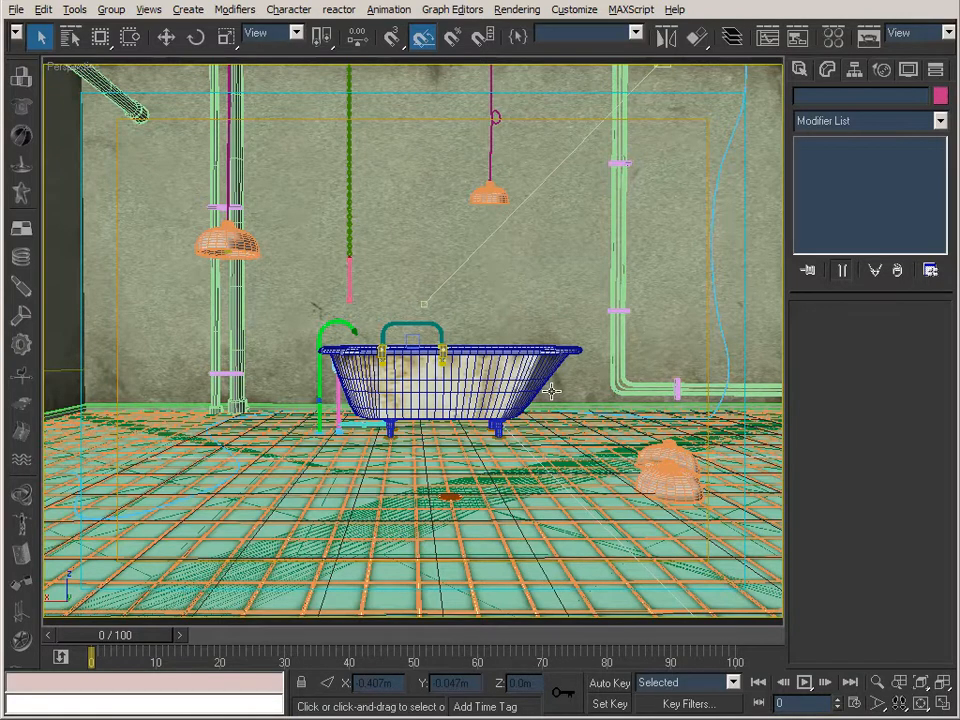
pyautogui.hotkey('ctrl', 'r')
pyautogui.moveTo(340, 376); pyautogui.dragTo(229, 268)
pyautogui.moveTo(476, 306)
pyautogui.mouseDown()
pyautogui.moveTo(585, 317)
pyautogui.moveTo(474, 316)
pyautogui.mouseUp()
pyautogui.moveTo(402, 316)
pyautogui.mouseDown()
pyautogui.moveTo(319, 328)
pyautogui.moveTo(358, 321)
pyautogui.mouseUp()
pyautogui.press('F3')
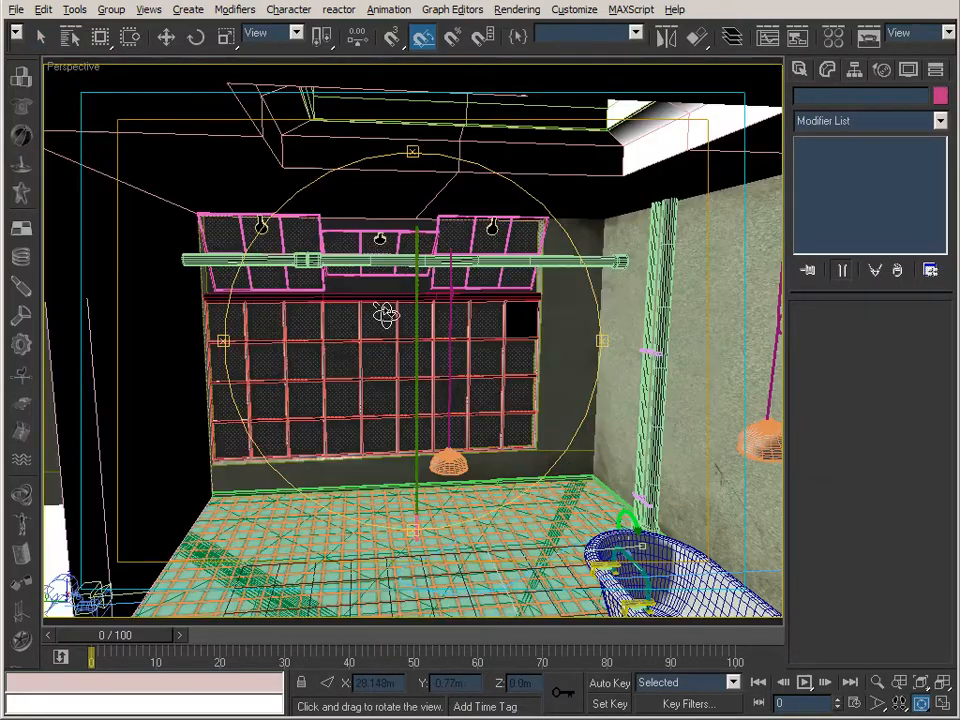
pyautogui.click(877, 682)
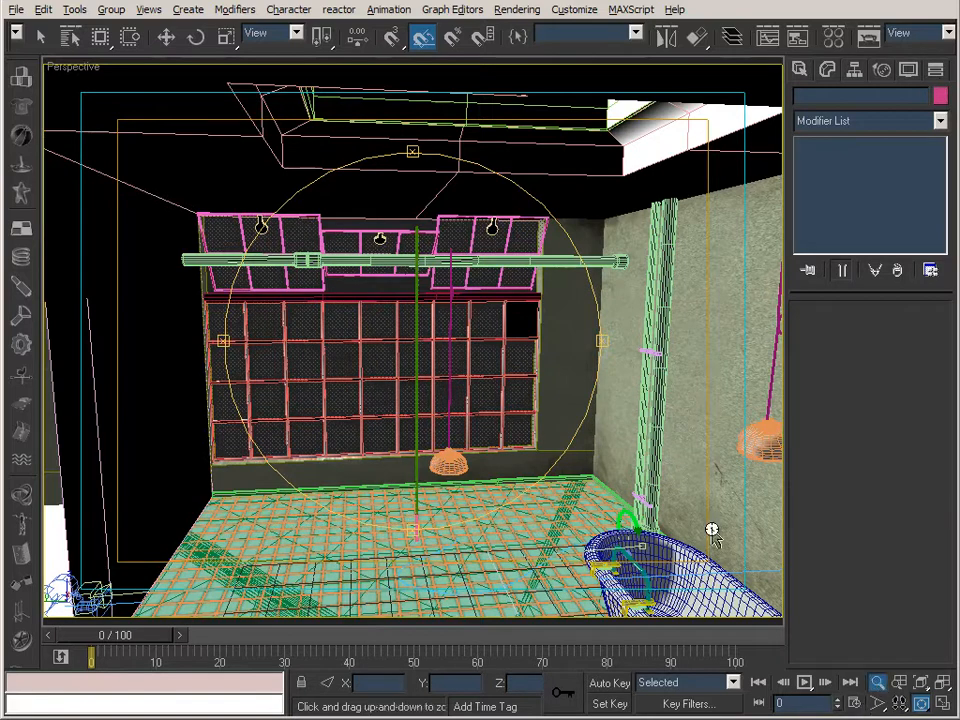
pyautogui.moveTo(480, 403)
pyautogui.mouseDown()
pyautogui.moveTo(465, 326)
pyautogui.moveTo(505, 323)
pyautogui.mouseUp()
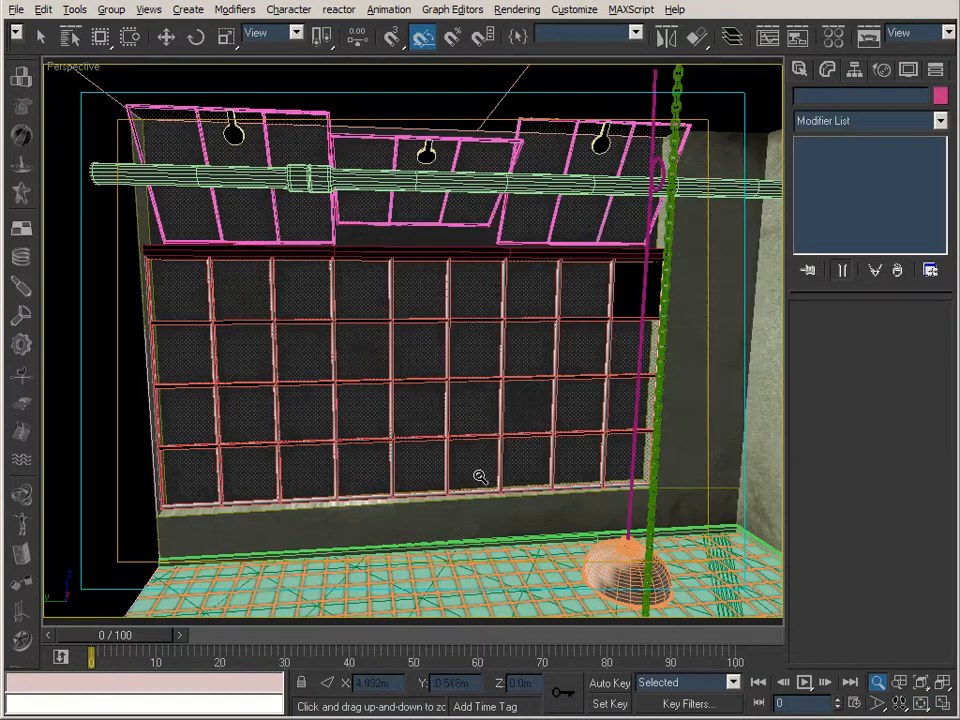
# Open the Material Editor and bring up the Glass material's basic parameters.
pyautogui.click(834, 37)
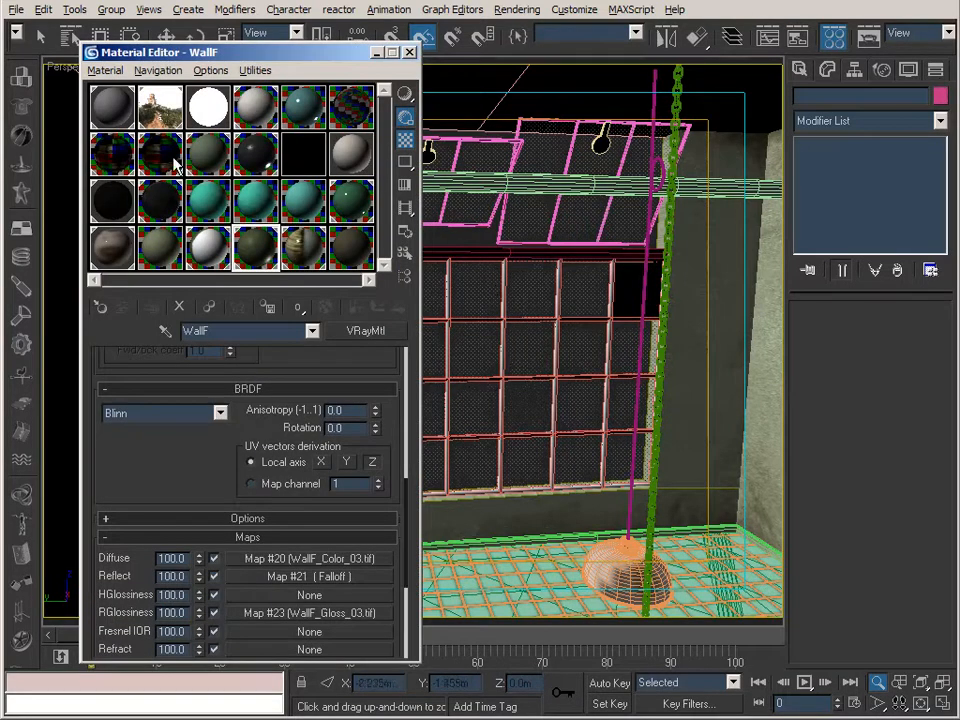
pyautogui.click(117, 160)
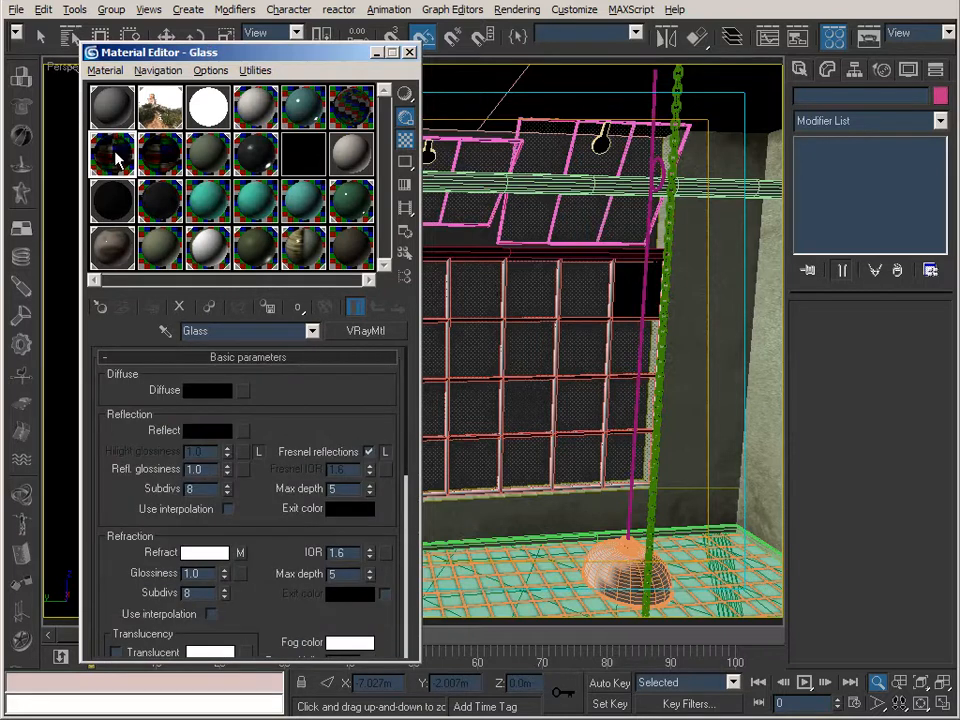
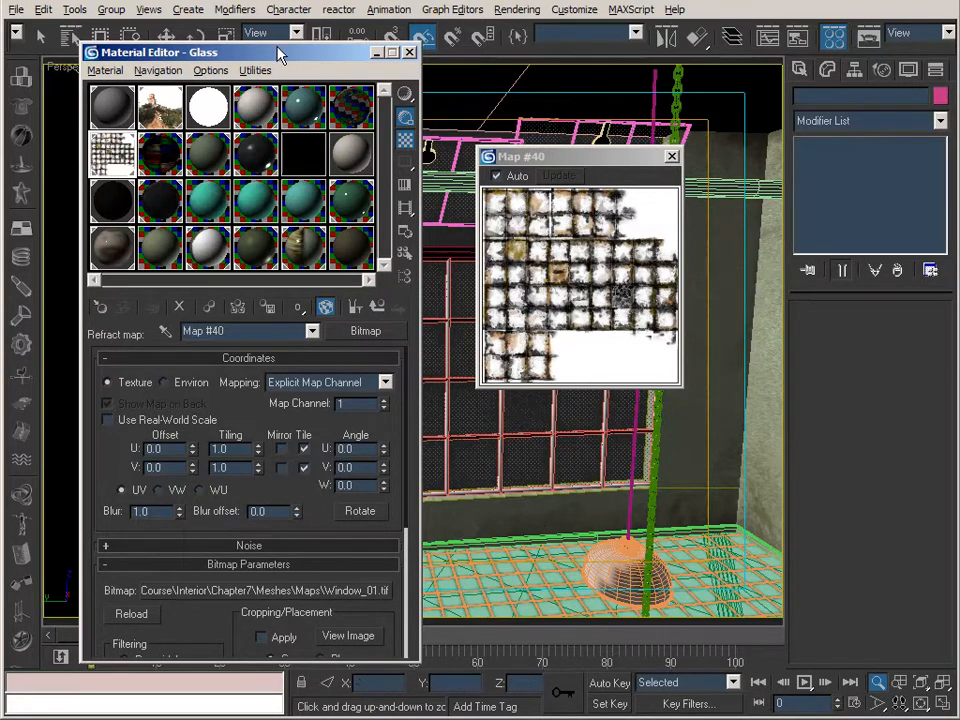
# Examine the Window_01.tif bitmap in the Glass material's refraction slot and close its enlarged preview.
pyautogui.moveTo(277, 49); pyautogui.dragTo(277, 66)
pyautogui.moveTo(267, 297); pyautogui.dragTo(269, 278)
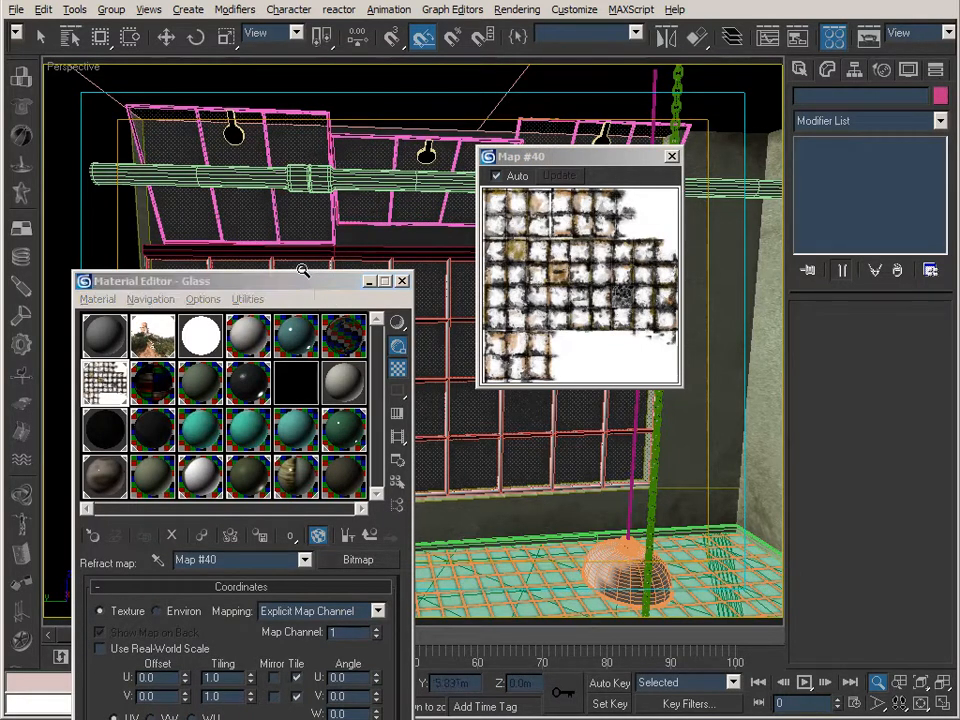
pyautogui.moveTo(300, 281); pyautogui.dragTo(298, 59)
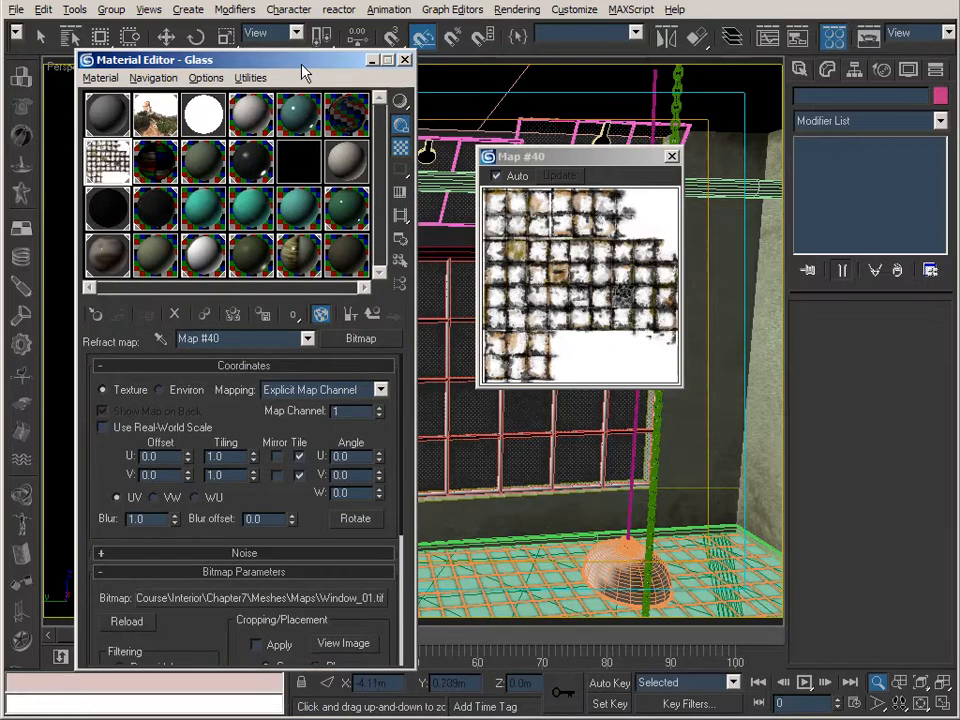
pyautogui.click(672, 156)
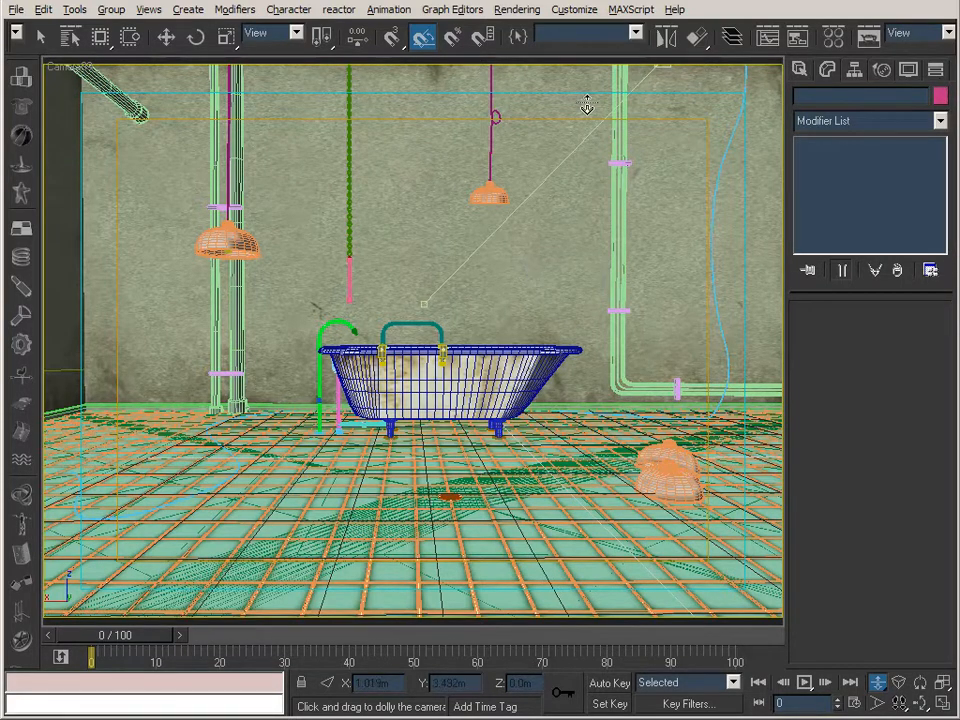
# Open the render settings and review V-Ray's image sampler, antialiasing filter and indirect illumination parameters.
pyautogui.click(869, 38)
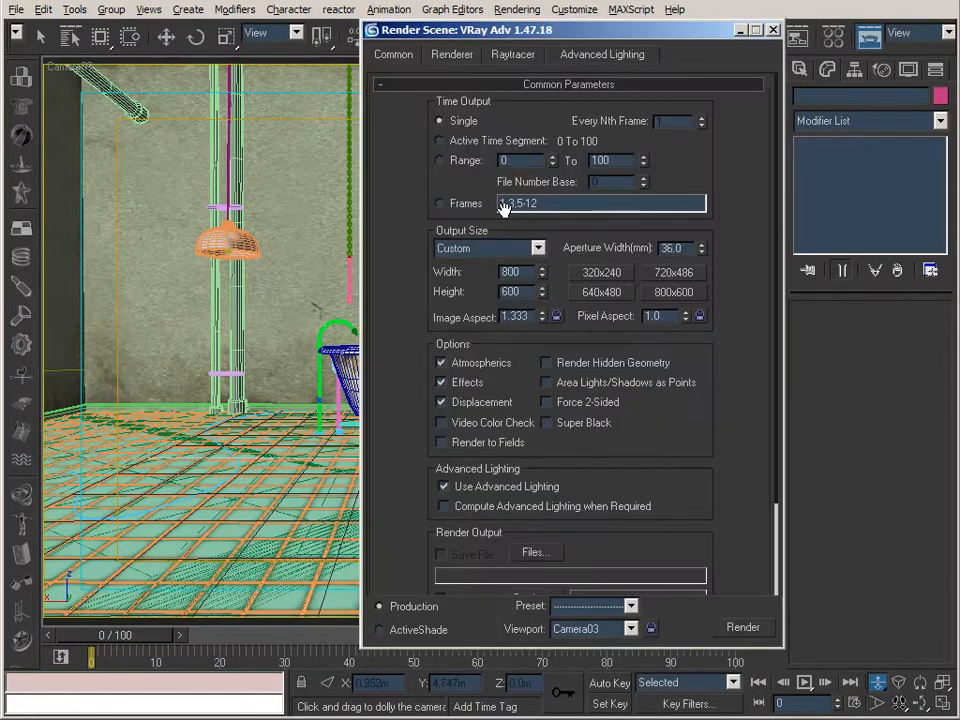
pyautogui.click(452, 54)
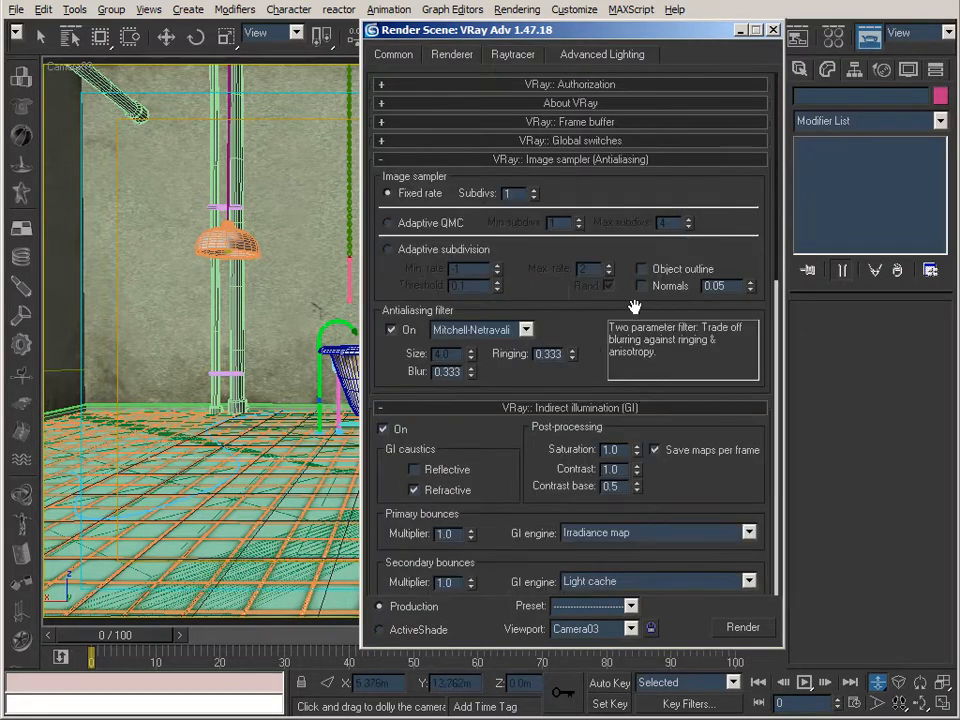
pyautogui.moveTo(579, 336); pyautogui.dragTo(574, 243)
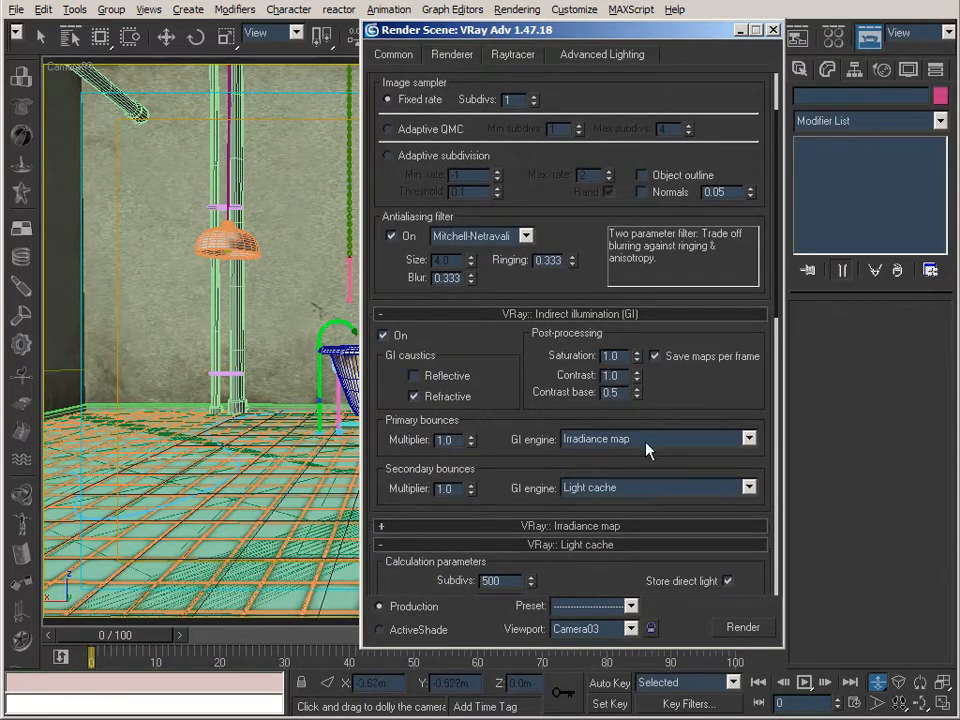
pyautogui.moveTo(546, 180); pyautogui.dragTo(547, 186)
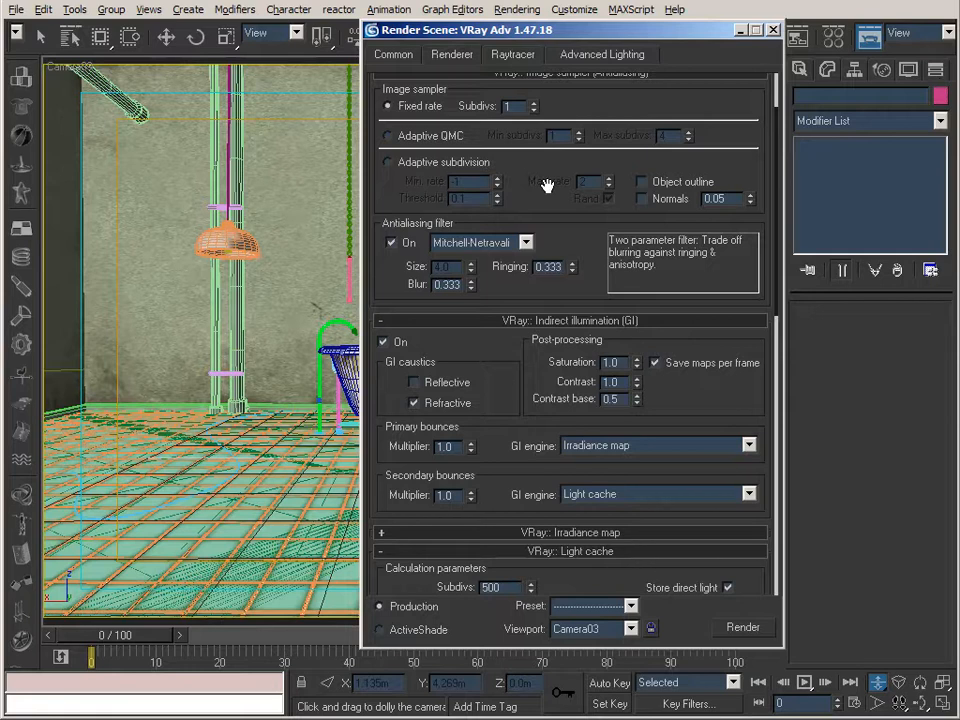
pyautogui.moveTo(547, 185); pyautogui.dragTo(546, 214)
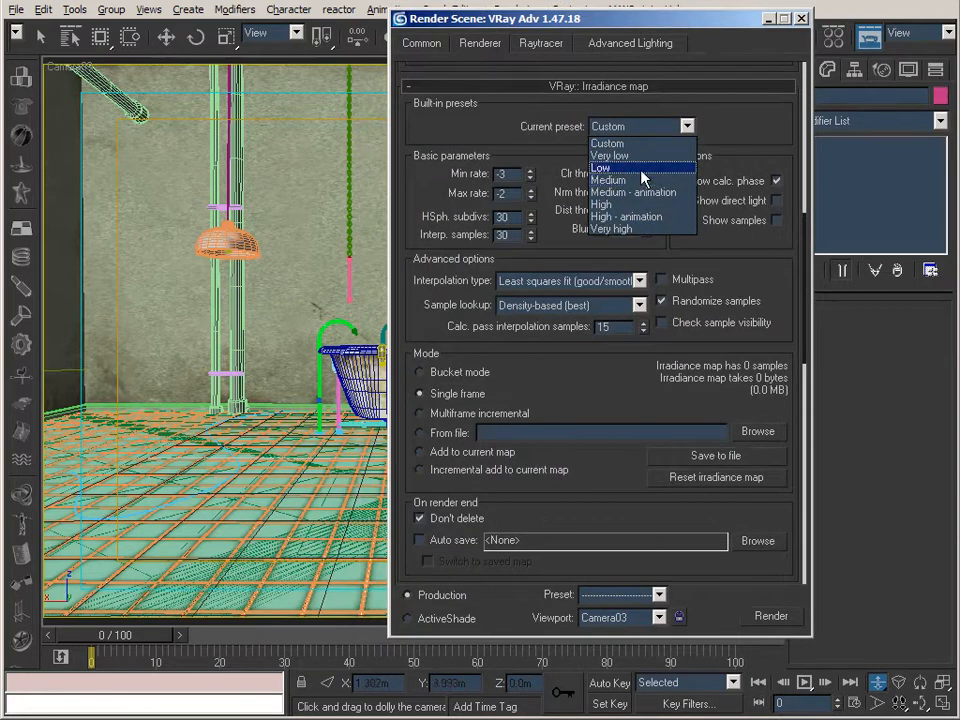
# Load the Low irradiance map preset, switch it to Custom and use a normal threshold of 0.1.
pyautogui.click(620, 167)
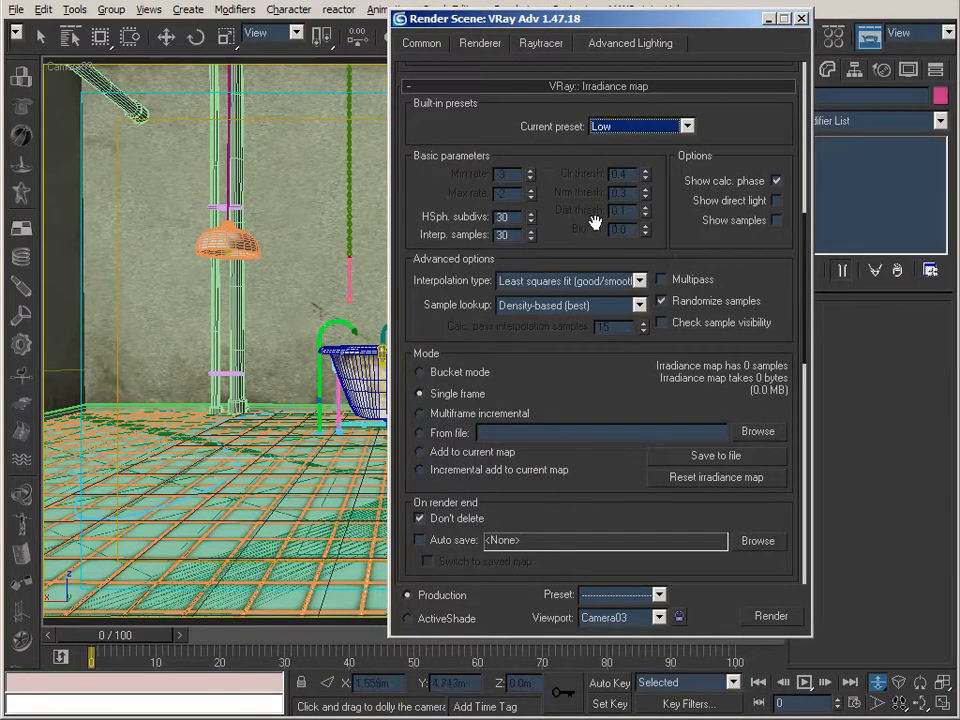
pyautogui.click(630, 126)
pyautogui.click(628, 143)
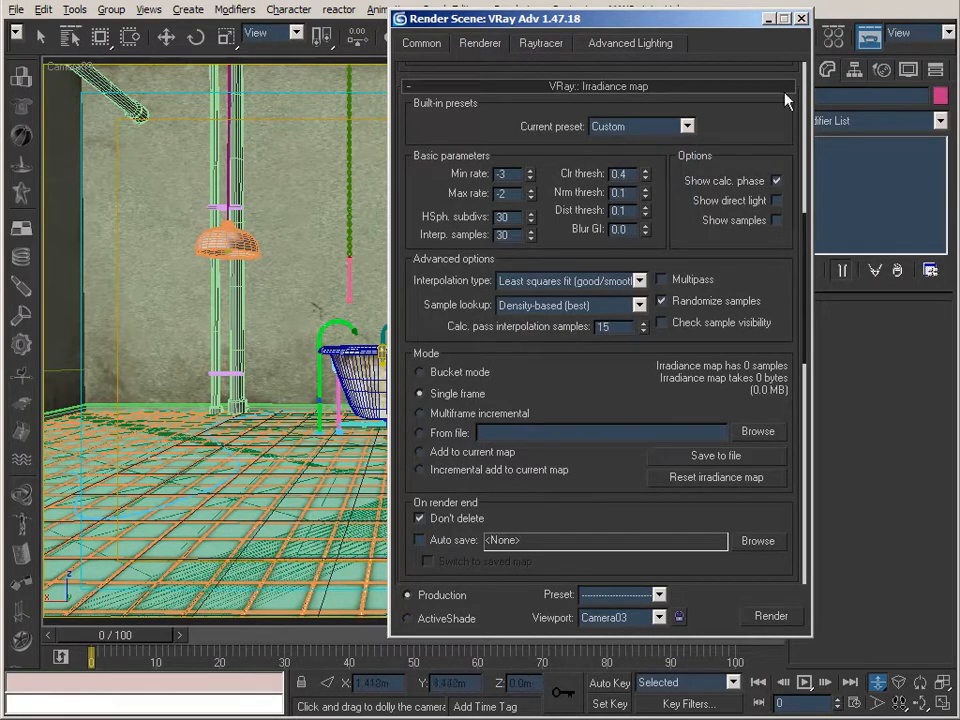
# Load the Medium irradiance map preset as the starting values and switch the preset to Custom.
pyautogui.click(684, 126)
pyautogui.click(640, 180)
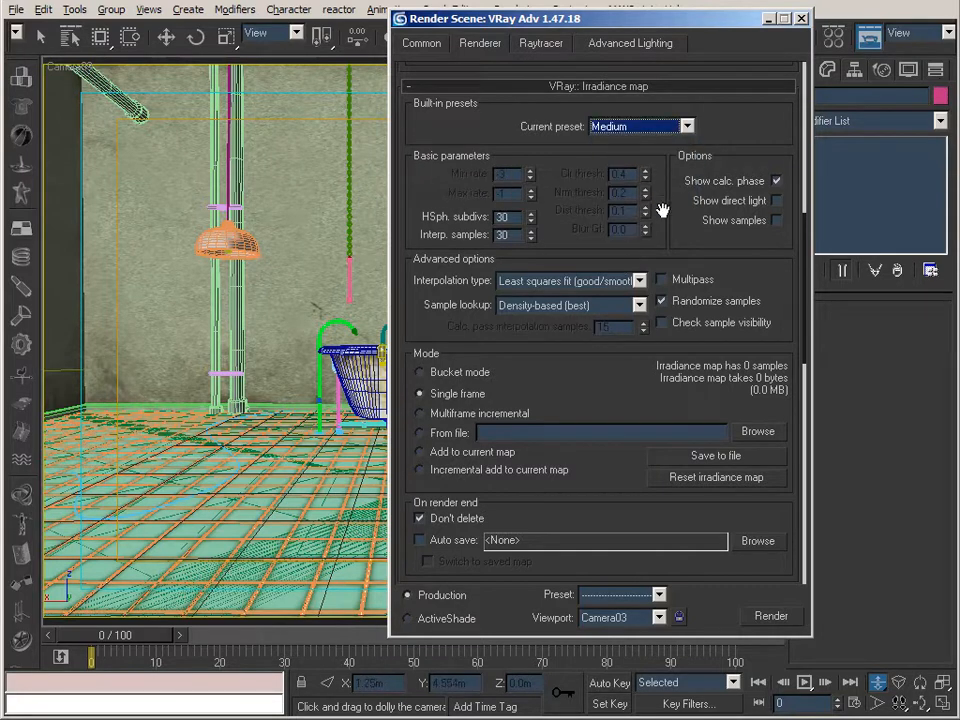
pyautogui.click(656, 128)
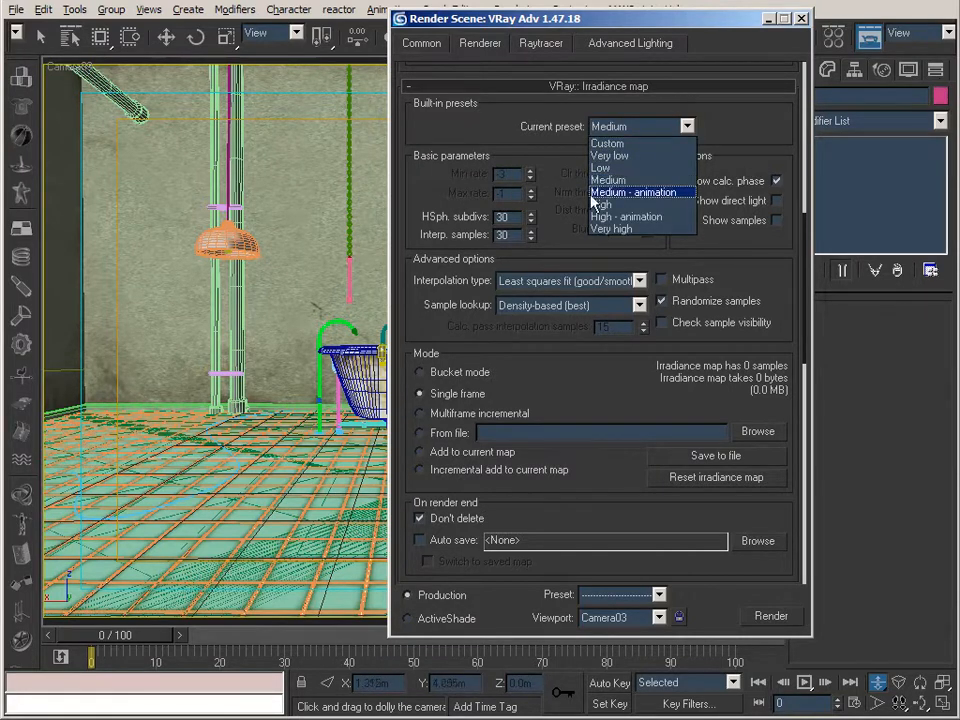
pyautogui.click(612, 143)
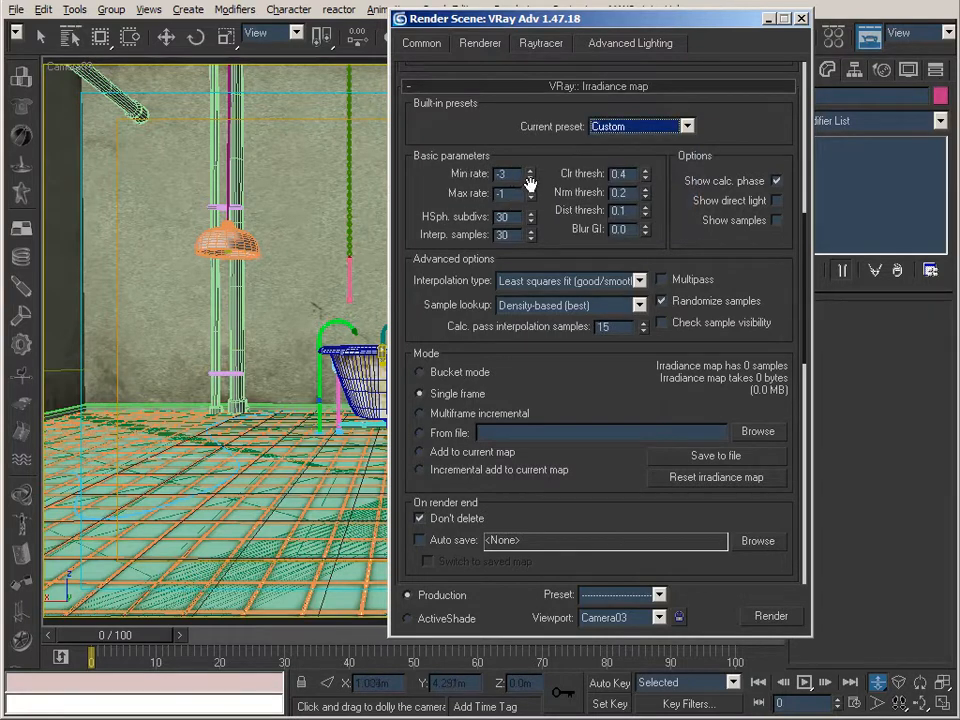
# Set the irradiance map's max rate to -2 and normal threshold to 0.1, and minimise the render settings.
pyautogui.click(512, 194)
pyautogui.write('-2')
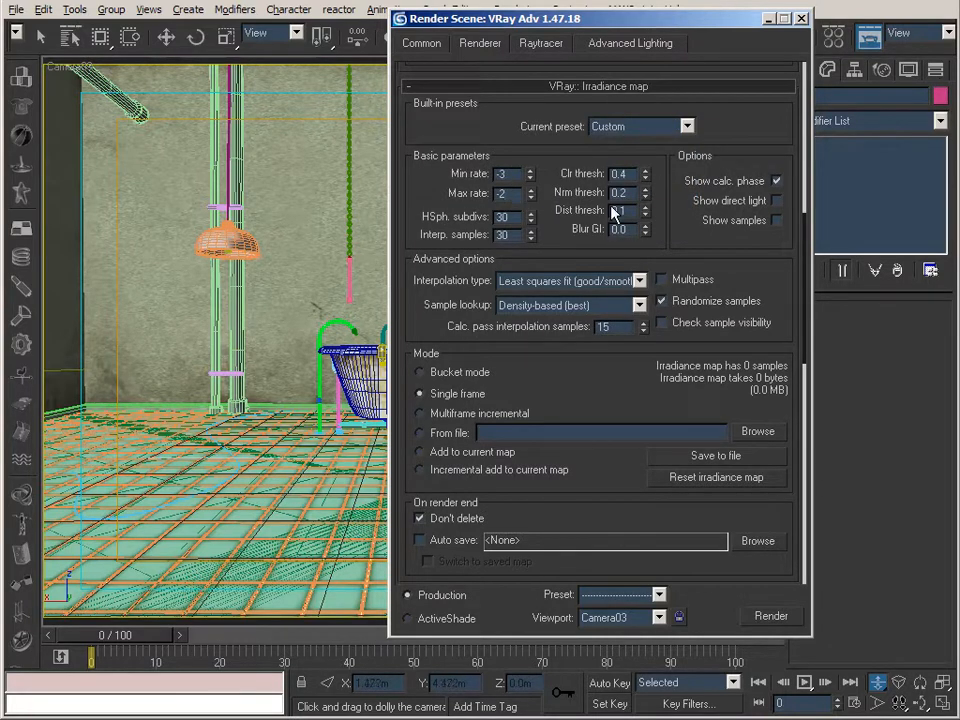
pyautogui.click(620, 192)
pyautogui.write('0.1')
pyautogui.click(769, 19)
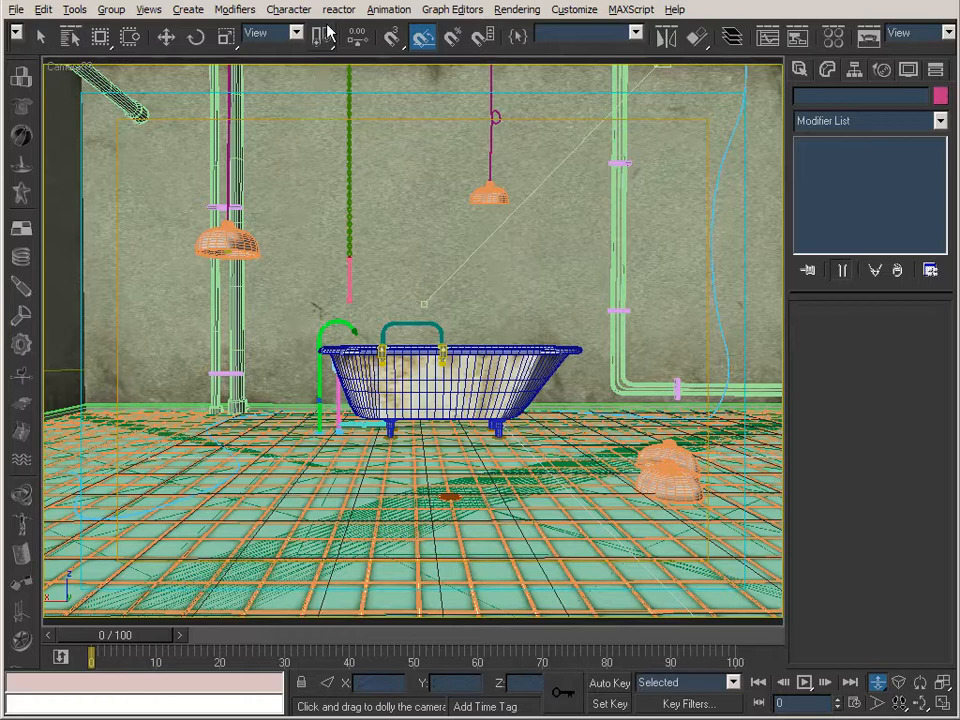
# Switch to IrfanView, examine the render 030_TubA_textures_final_010000.tif and minimise the viewer.
pyautogui.click(41, 37)
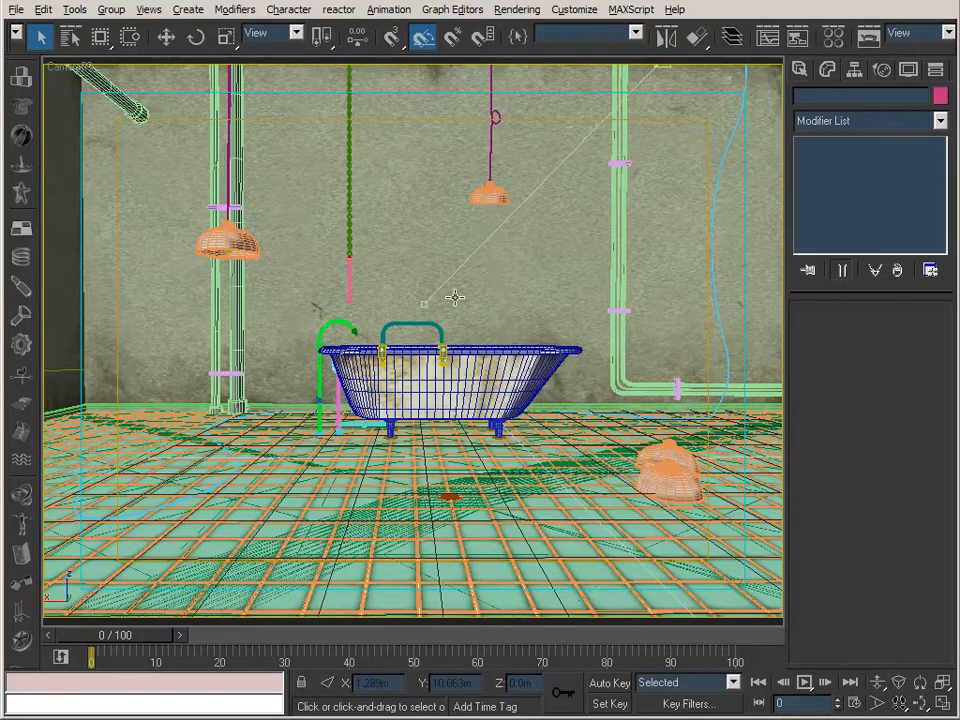
pyautogui.hotkey('alt', 'Tab')
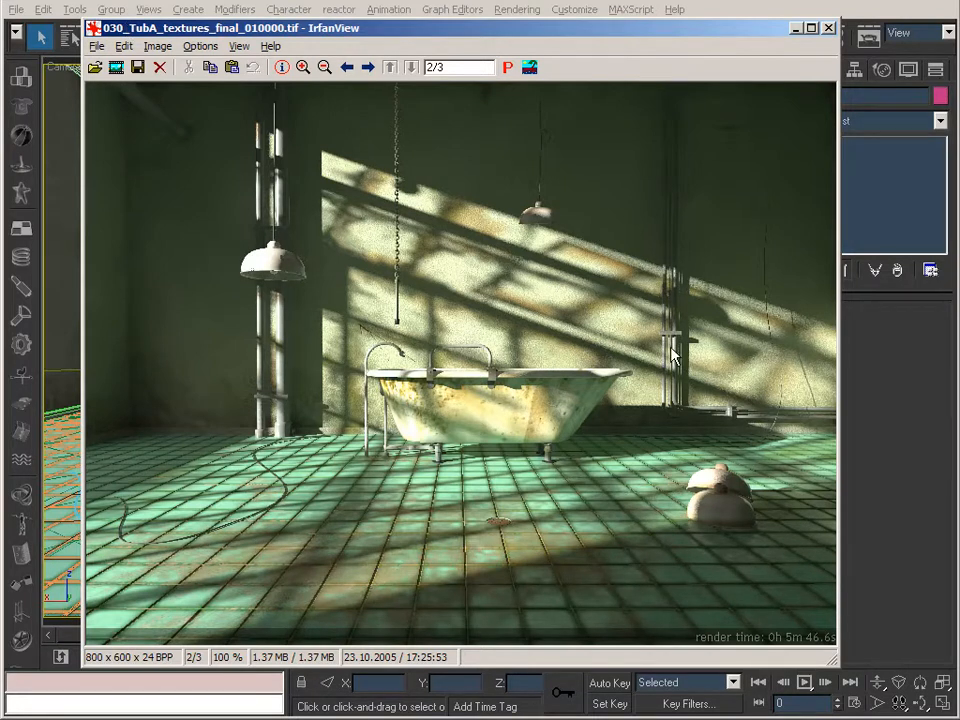
pyautogui.moveTo(470, 35); pyautogui.dragTo(467, 43)
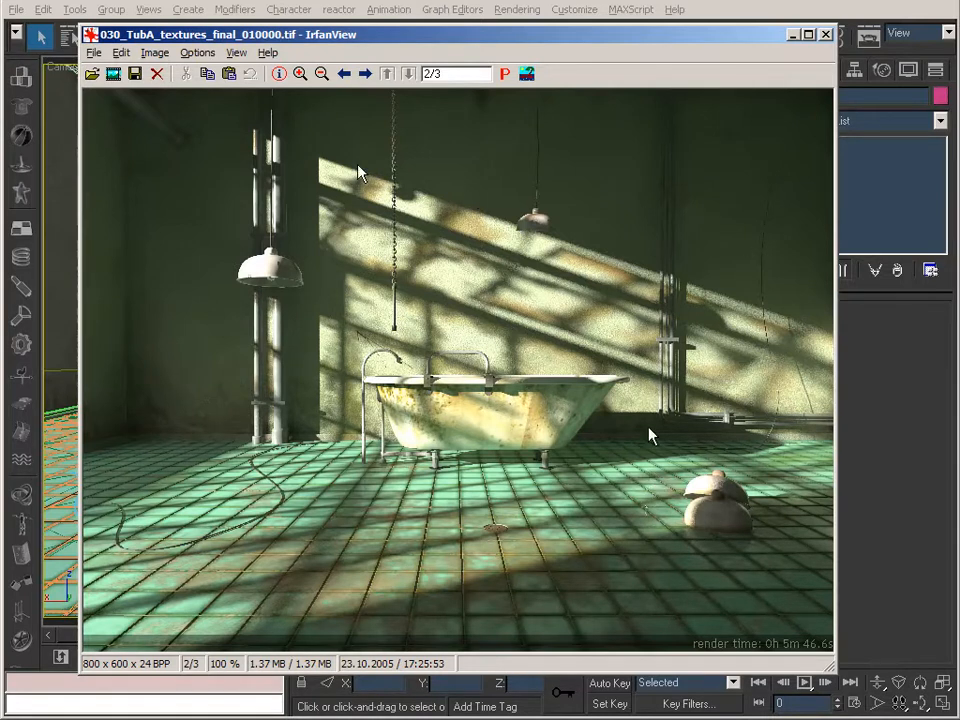
pyautogui.click(792, 35)
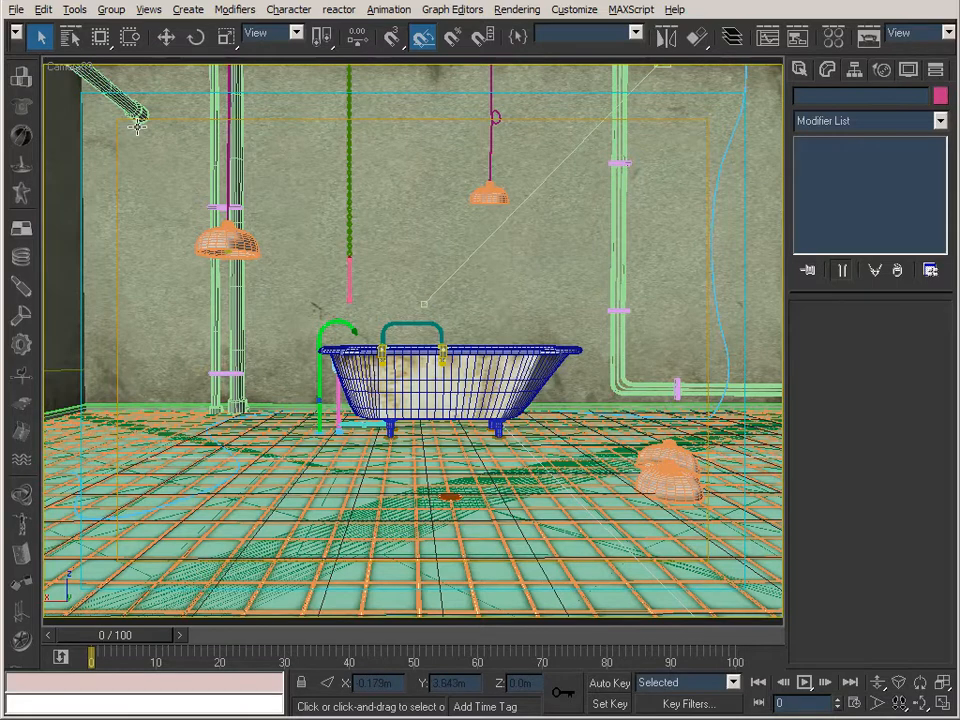
# Open the render settings and review the Adaptive QMC image sampler, global illumination and irradiance map parameters.
pyautogui.press('F10')
pyautogui.click(208, 66)
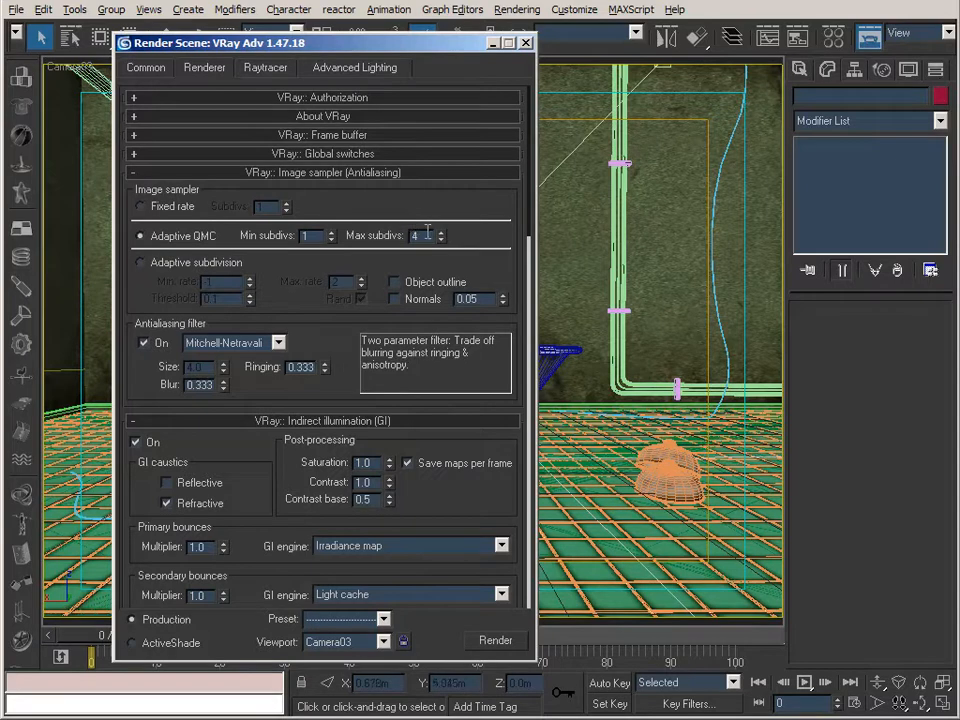
pyautogui.moveTo(347, 300); pyautogui.dragTo(285, 157)
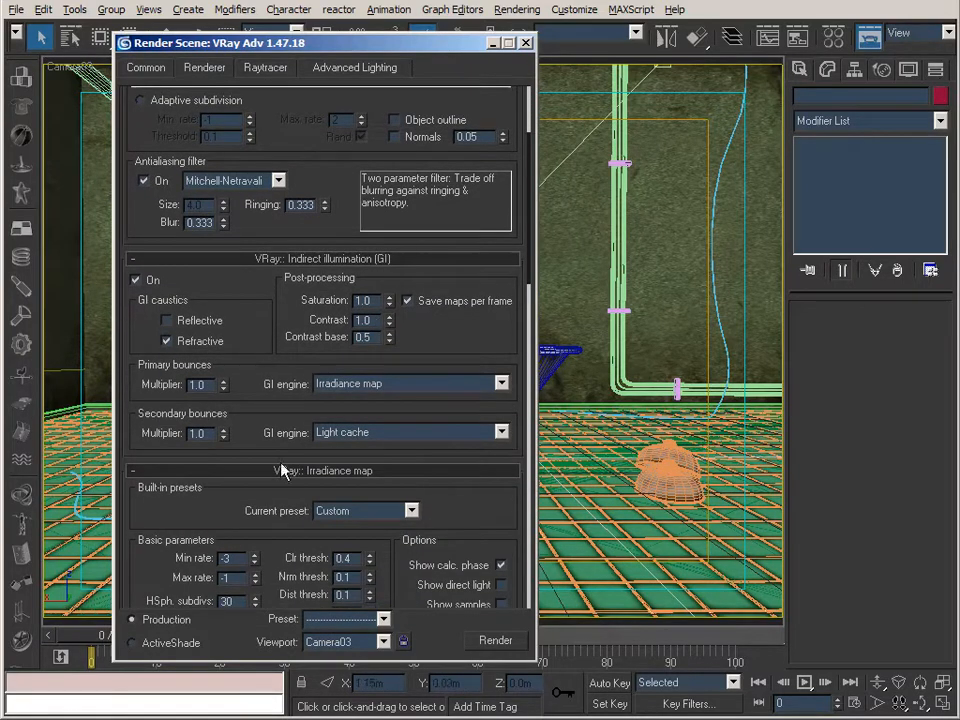
pyautogui.moveTo(254, 512); pyautogui.dragTo(272, 224)
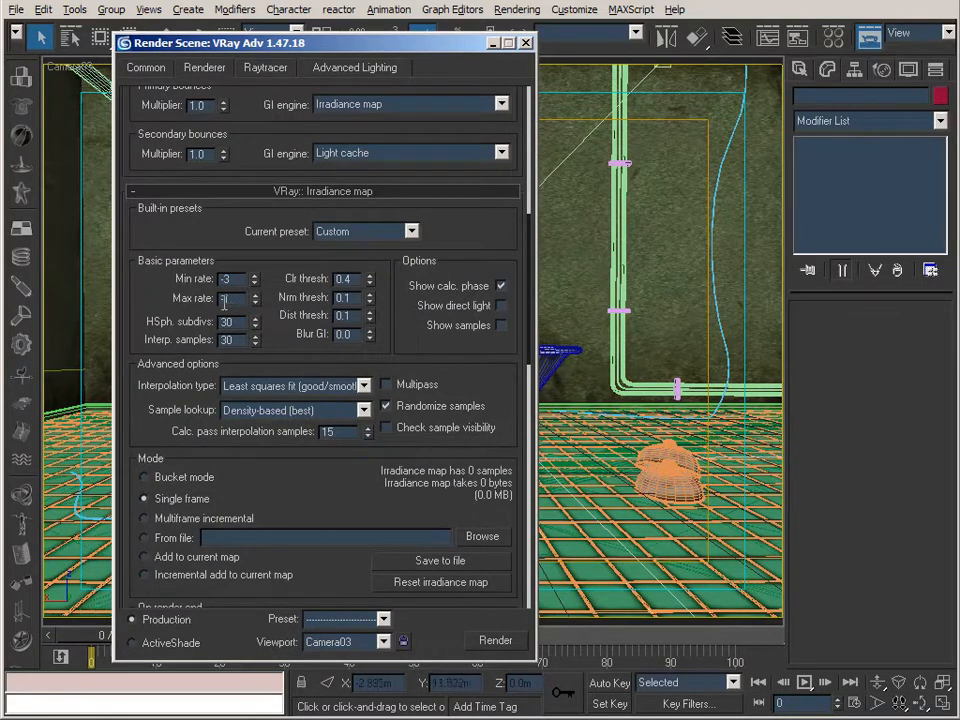
pyautogui.moveTo(156, 302); pyautogui.dragTo(158, 204)
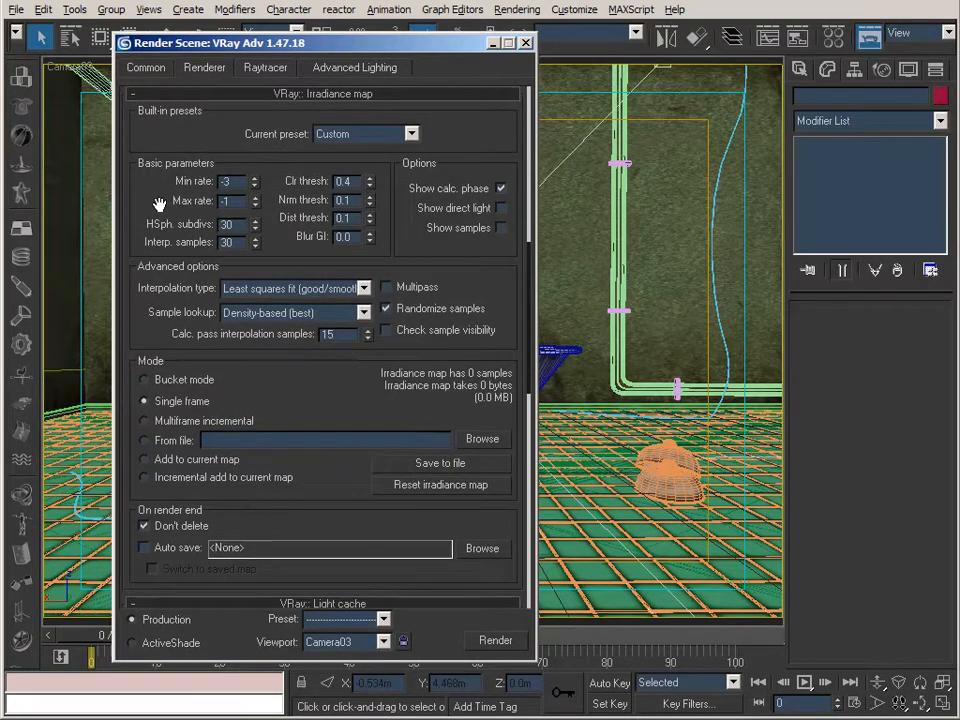
# Review the light cache parameters, including Store direct light, recheck the irradiance map settings and minimise the render settings.
pyautogui.moveTo(158, 204); pyautogui.dragTo(158, 39)
pyautogui.moveTo(172, 514); pyautogui.dragTo(170, 314)
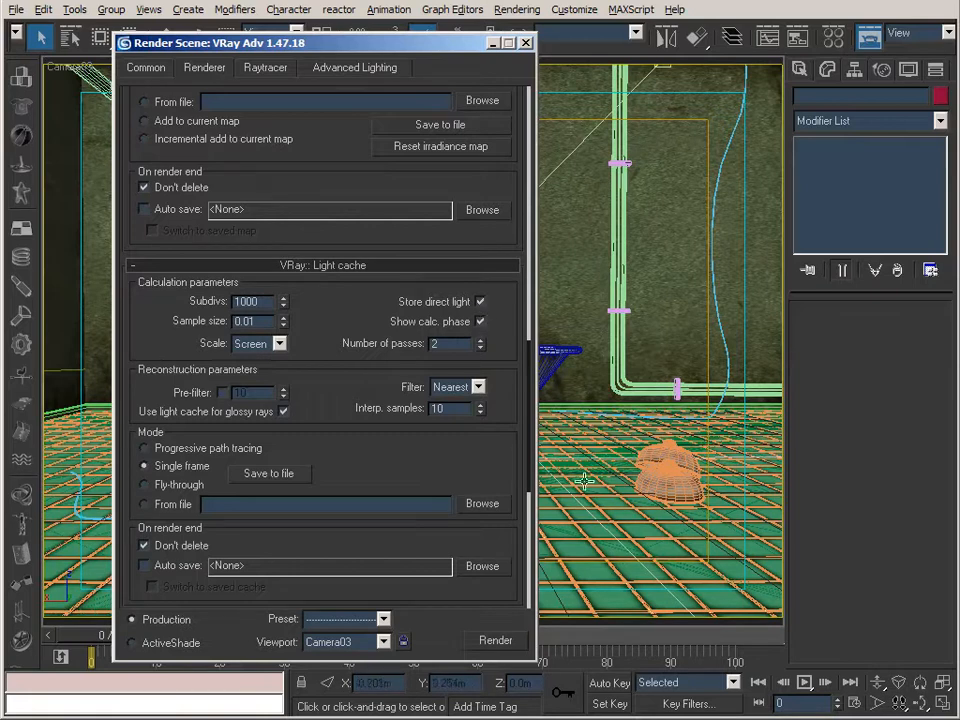
pyautogui.click(481, 302)
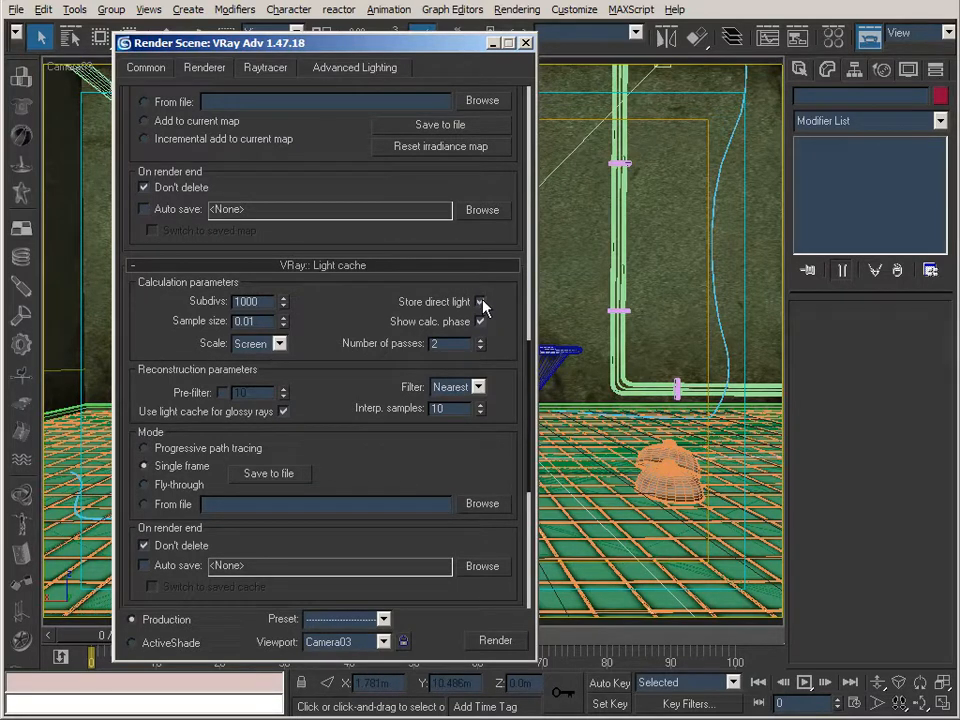
pyautogui.moveTo(308, 176); pyautogui.dragTo(315, 446)
pyautogui.moveTo(414, 186); pyautogui.dragTo(407, 377)
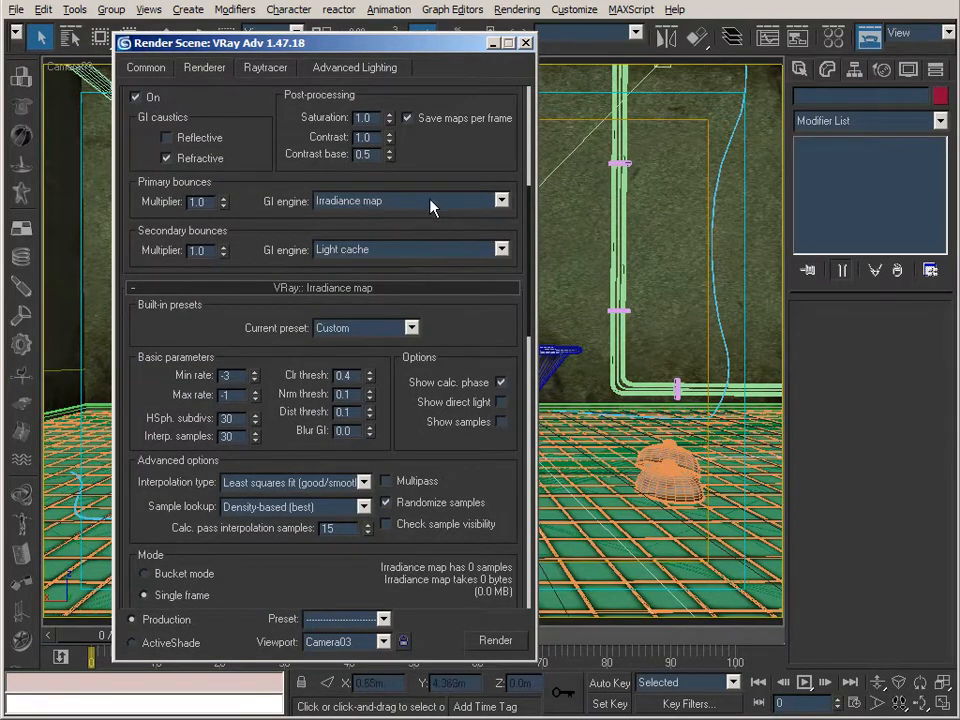
pyautogui.click(492, 43)
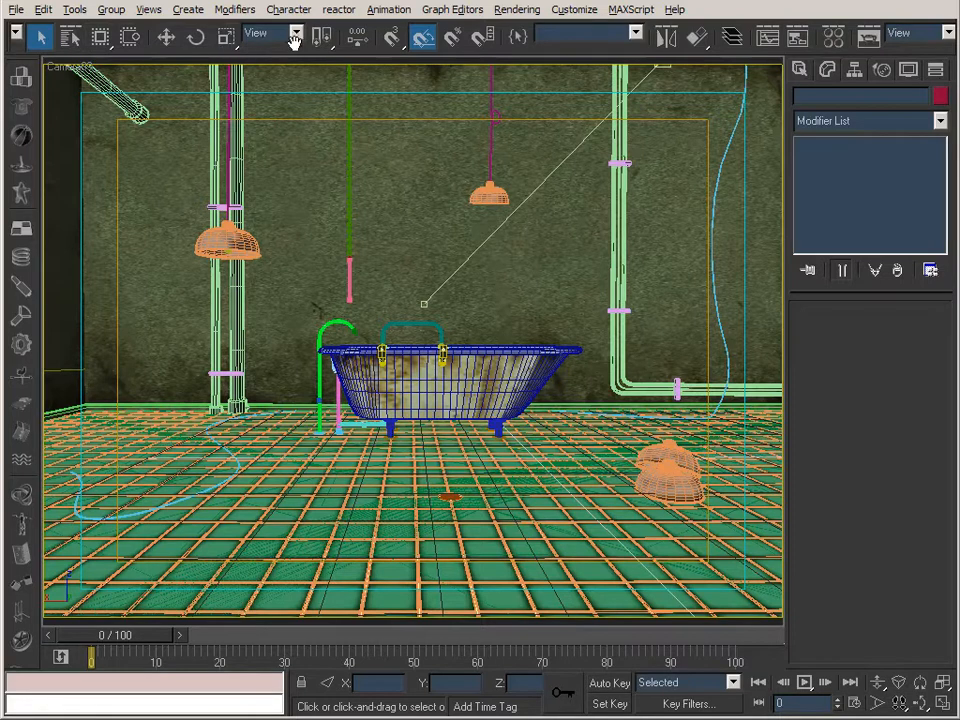
# Select VRayLight01 by name and review its sampling subdivisions among the light parameters.
pyautogui.press('h')
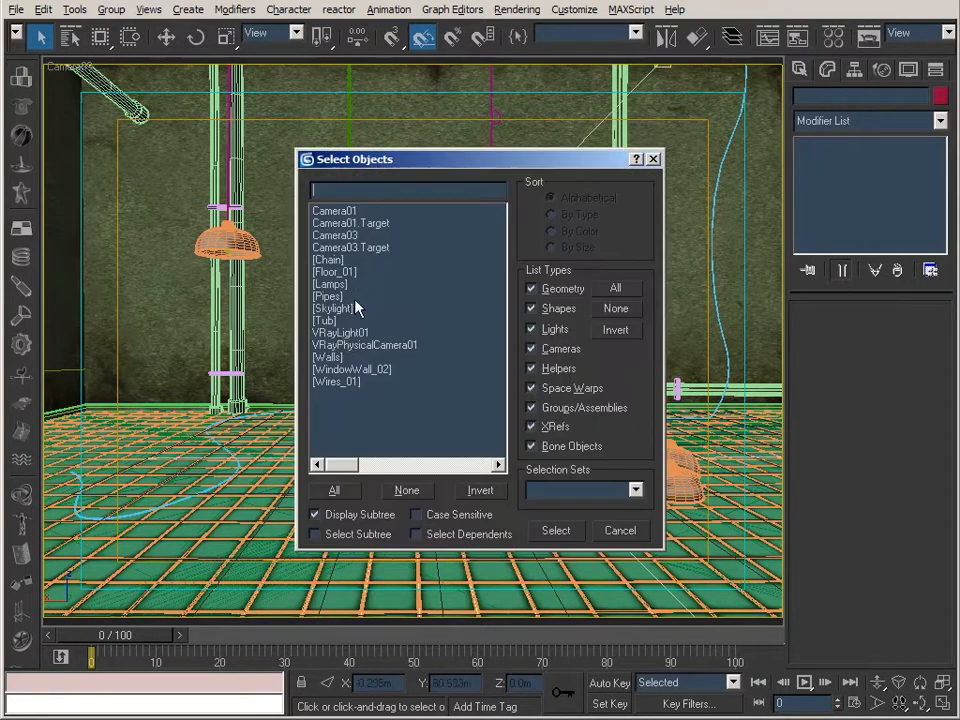
pyautogui.click(358, 322)
pyautogui.click(358, 332)
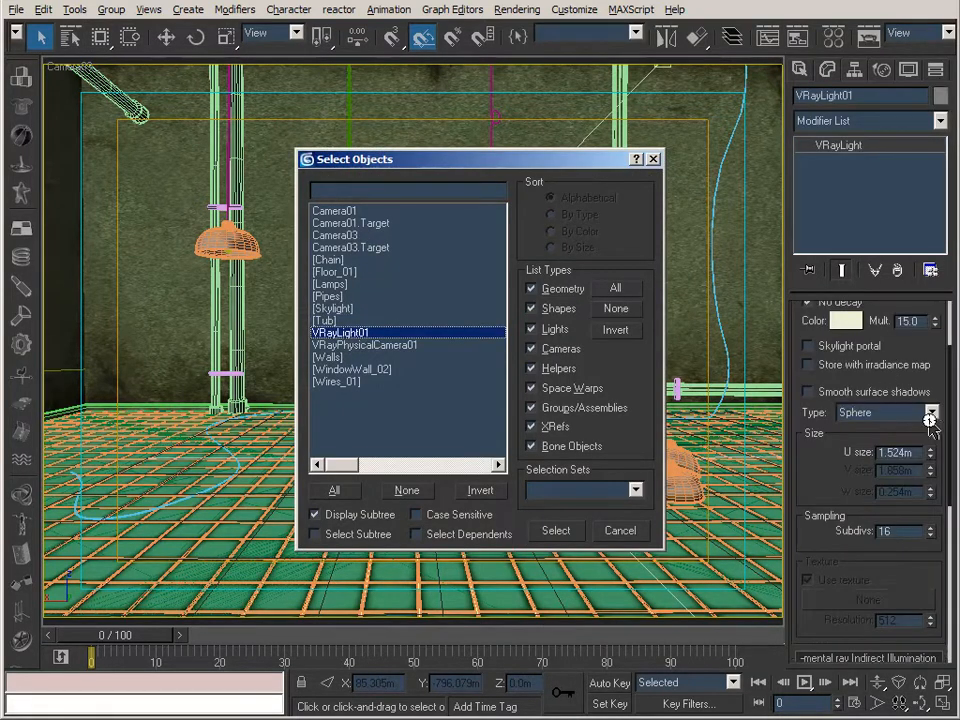
pyautogui.press('Return')
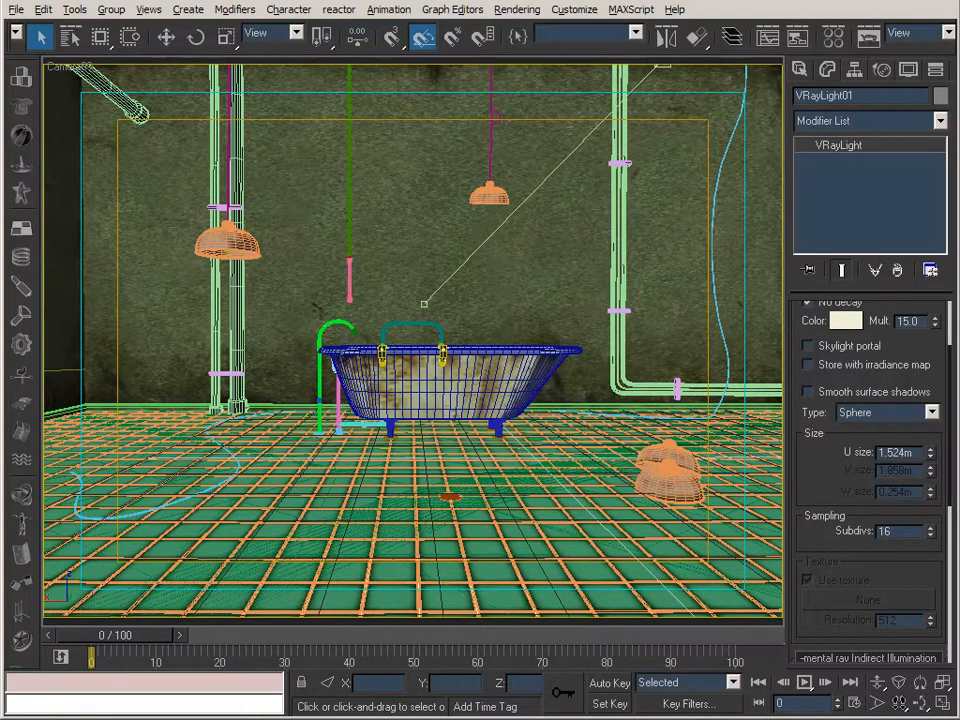
# Switch to IrfanView and compare the render 030_TubA_textures_final_010000.tif with 040_TubA_textures_final_020000.tif.
pyautogui.hotkey('alt', 'Tab')
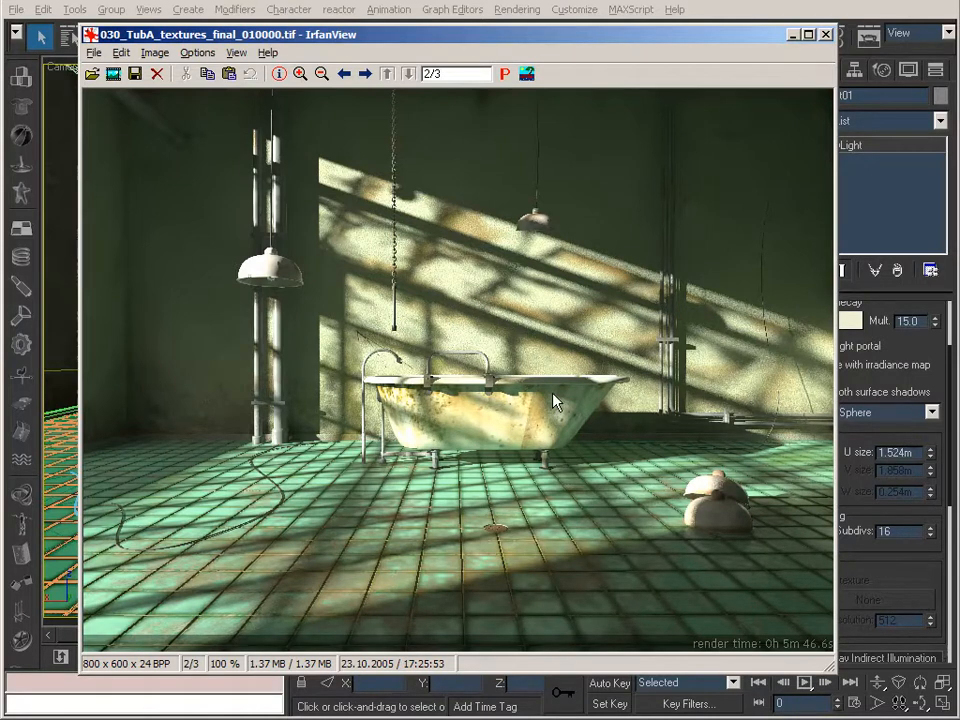
pyautogui.click(790, 35)
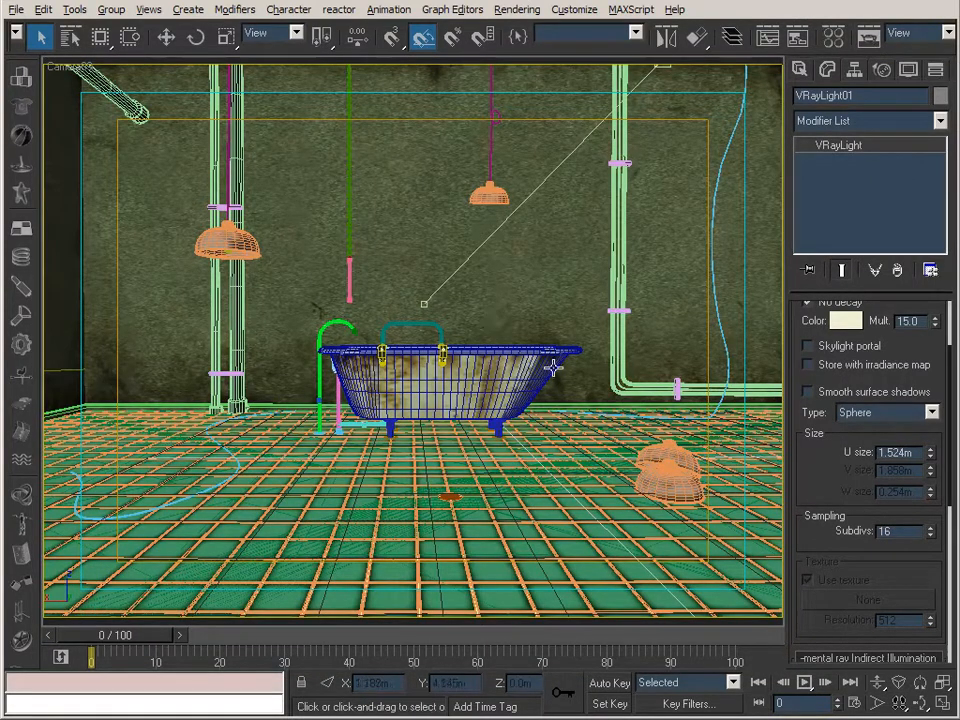
pyautogui.hotkey('alt', 'Tab')
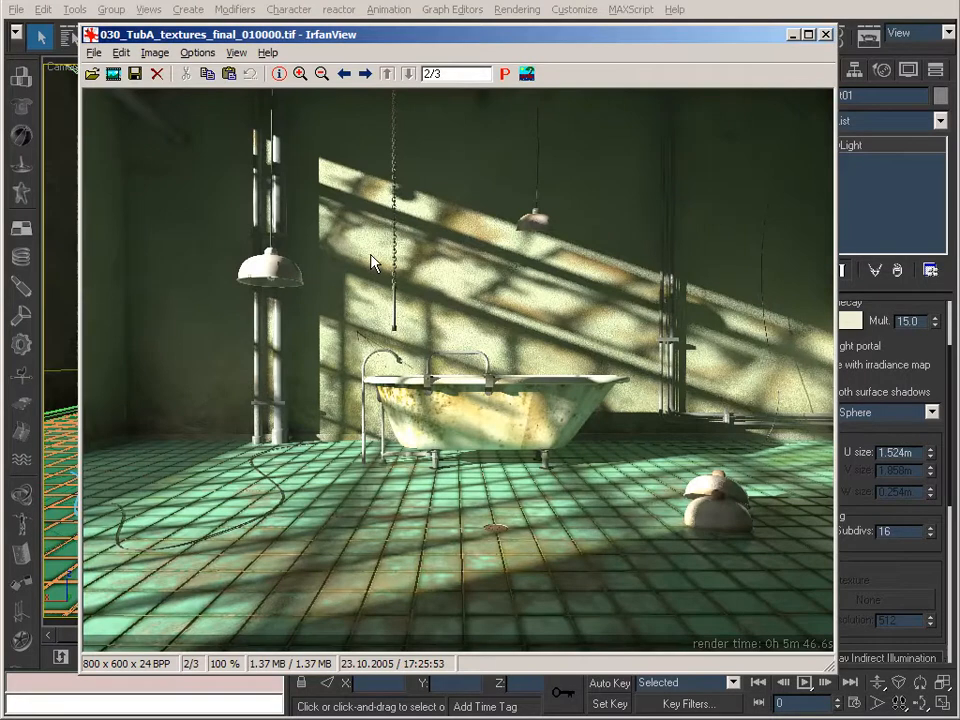
pyautogui.press('space')
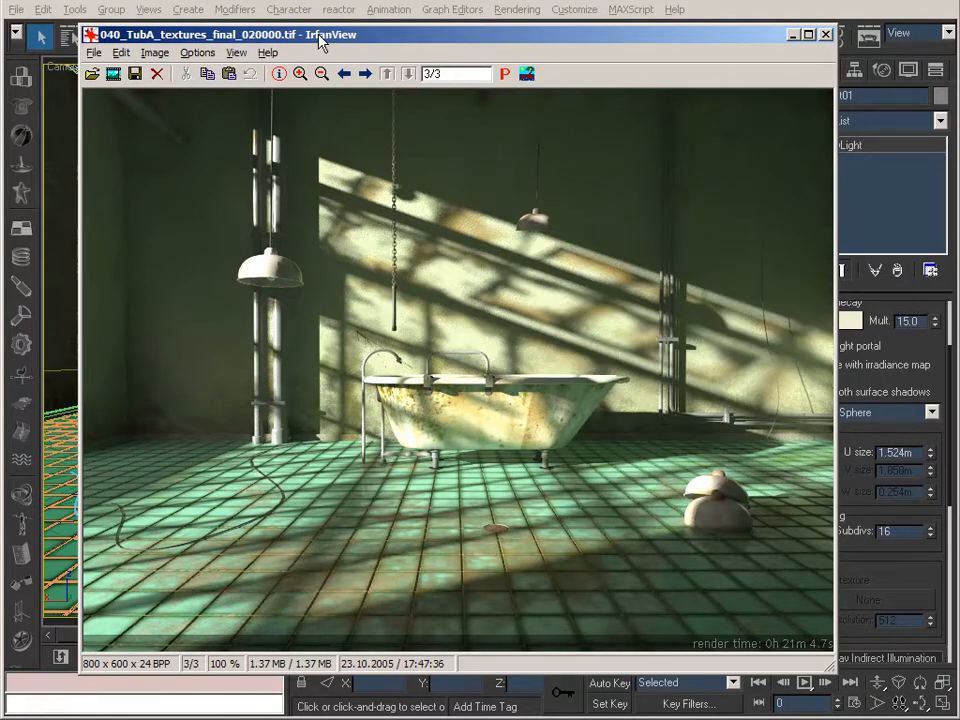